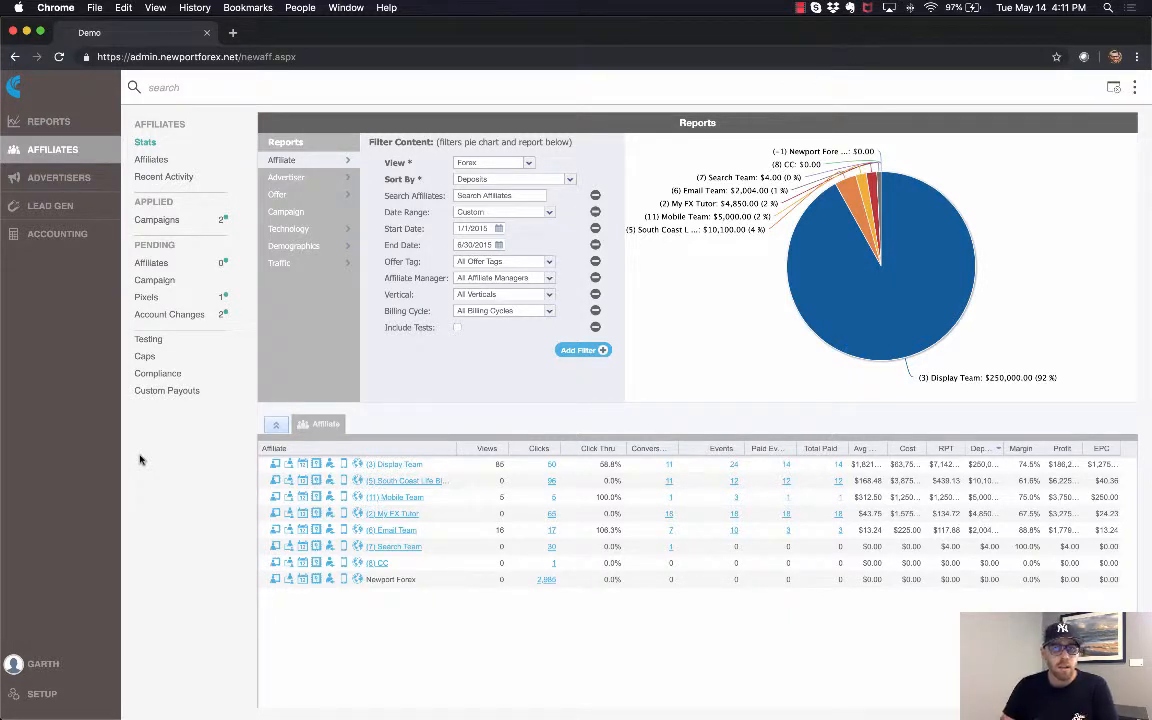
- Create a new vertical named Gaming in the setup area, with the category Internet & Online Activities
{"action": "left_click", "coordinate": [44, 697]}
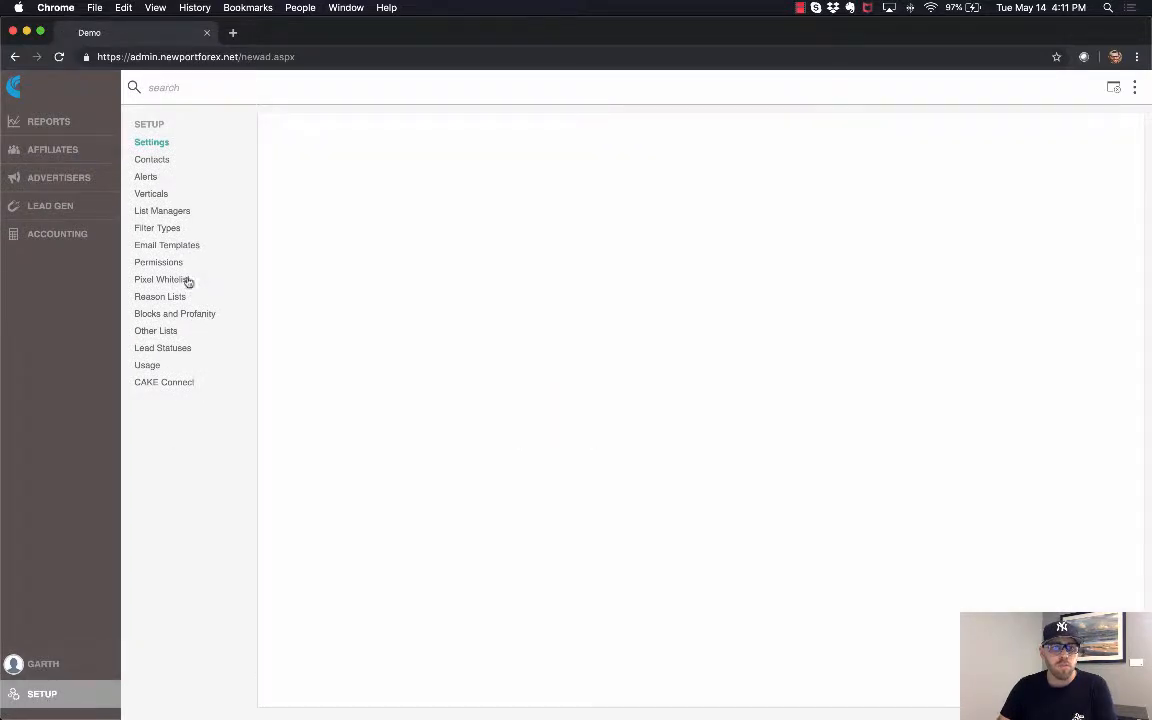
{"action": "left_click", "coordinate": [160, 195]}
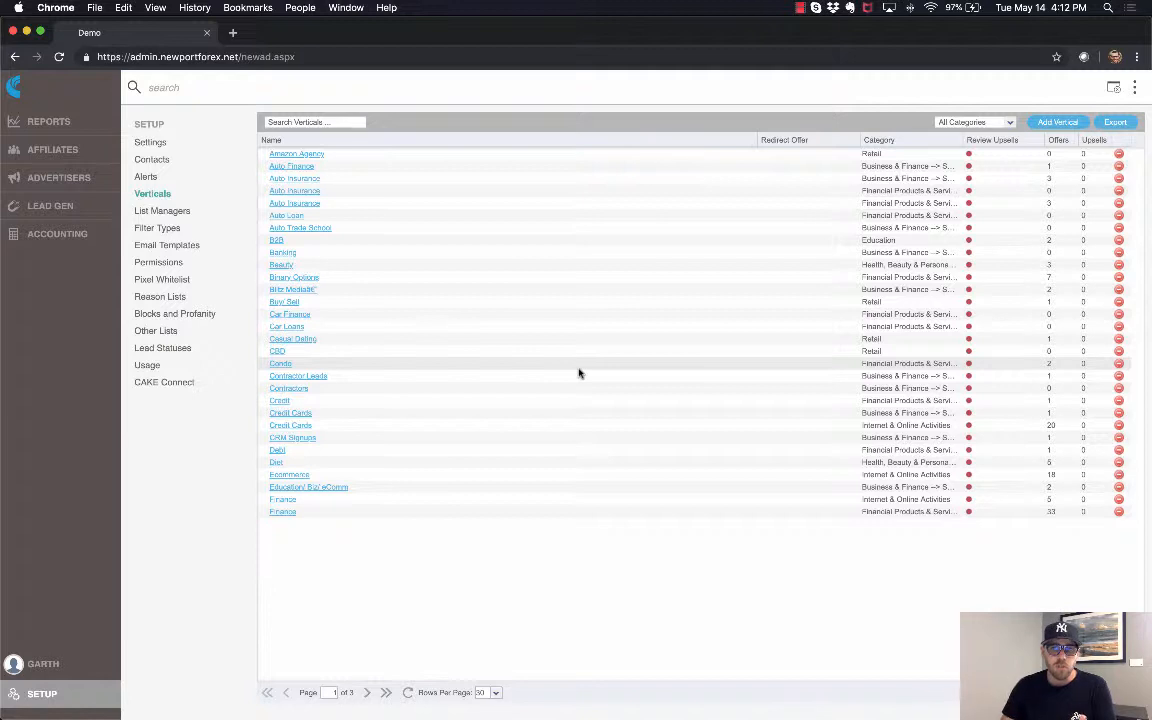
{"action": "left_click", "coordinate": [1050, 124]}
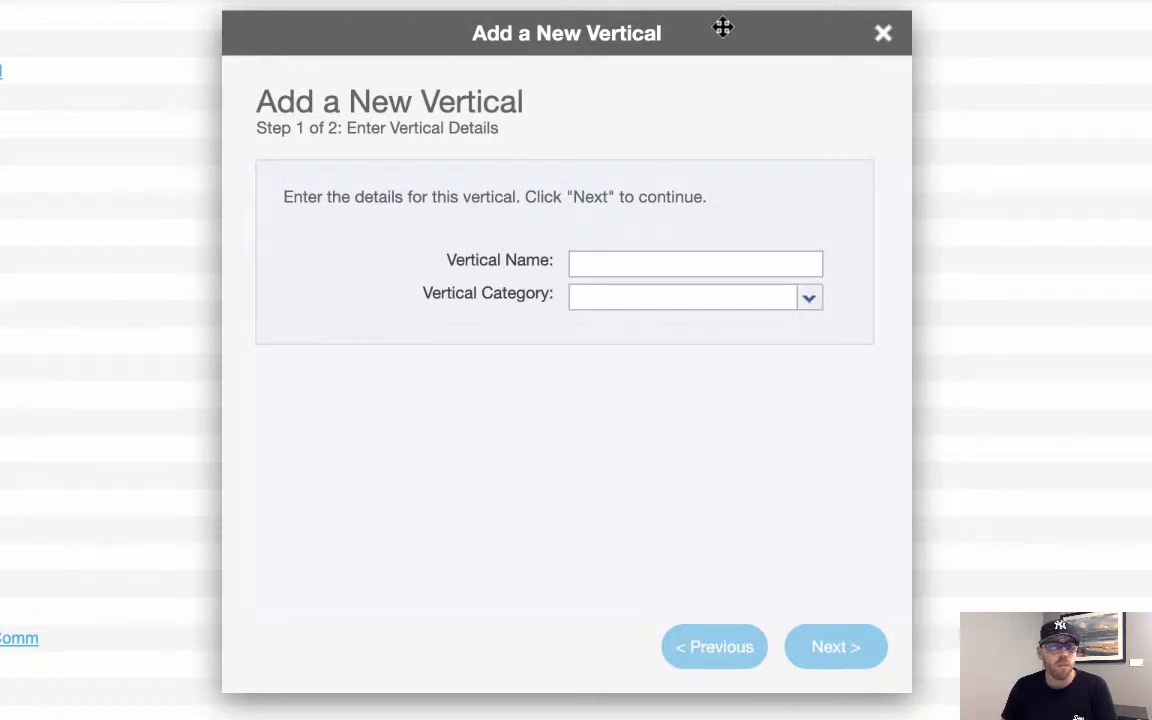
{"action": "left_click", "coordinate": [708, 260]}
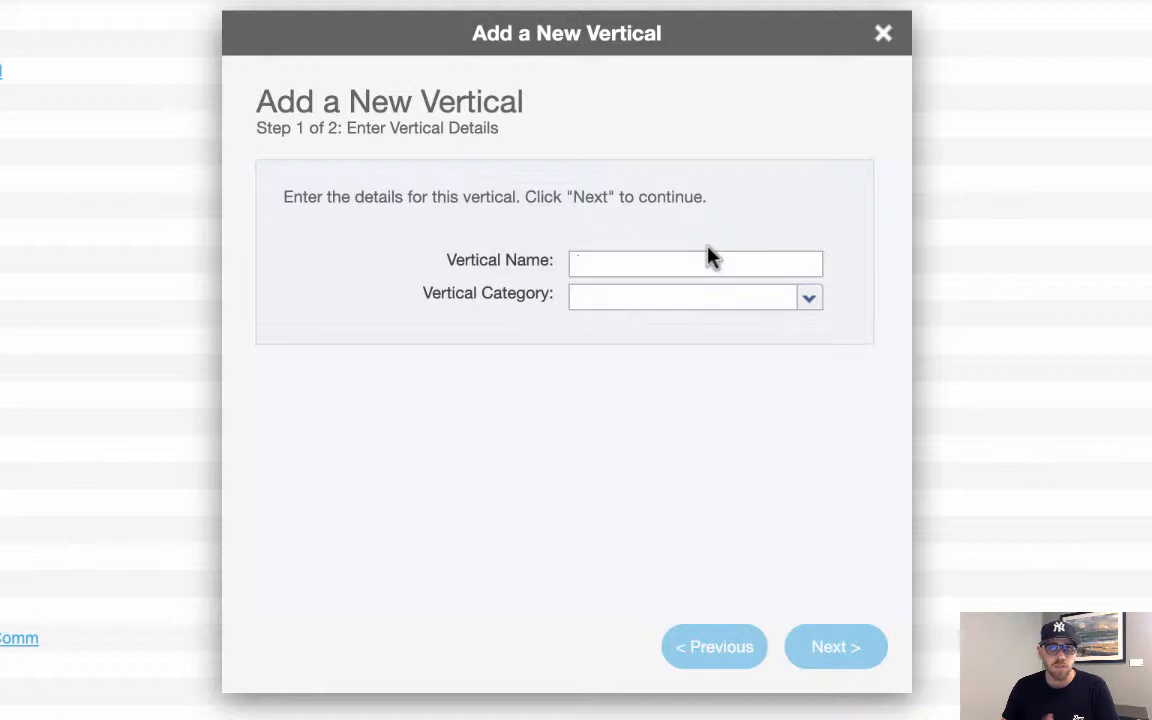
{"action": "type", "text": "G"}
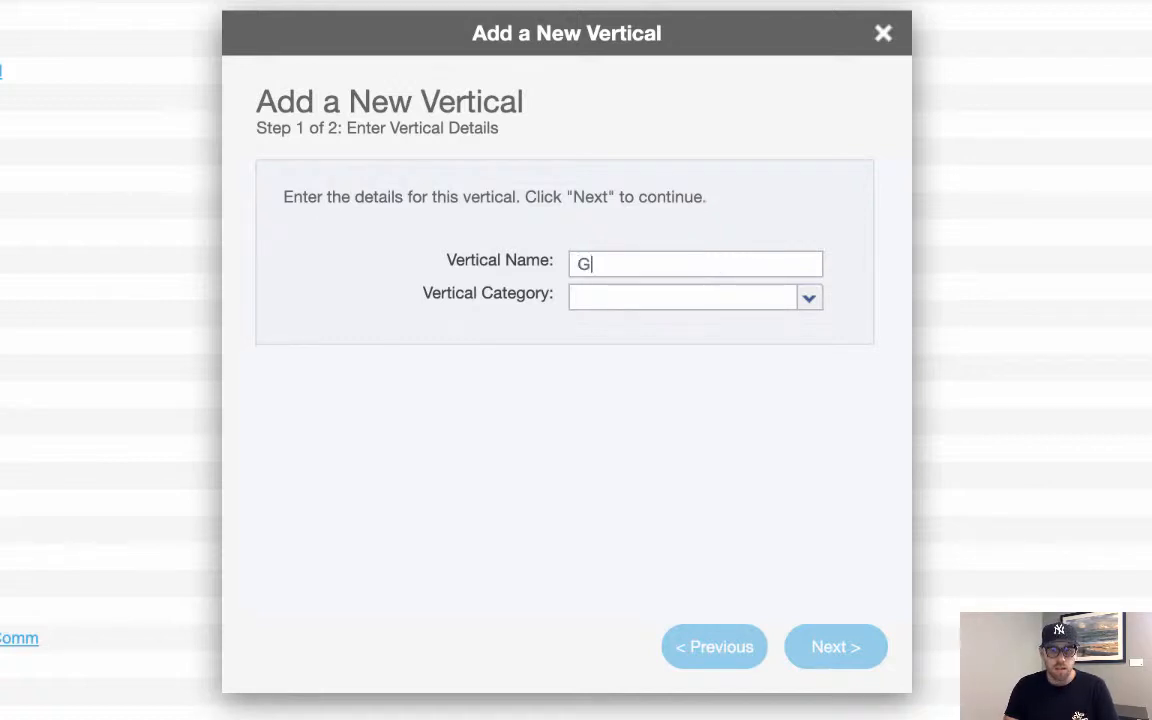
{"action": "type", "text": "aming"}
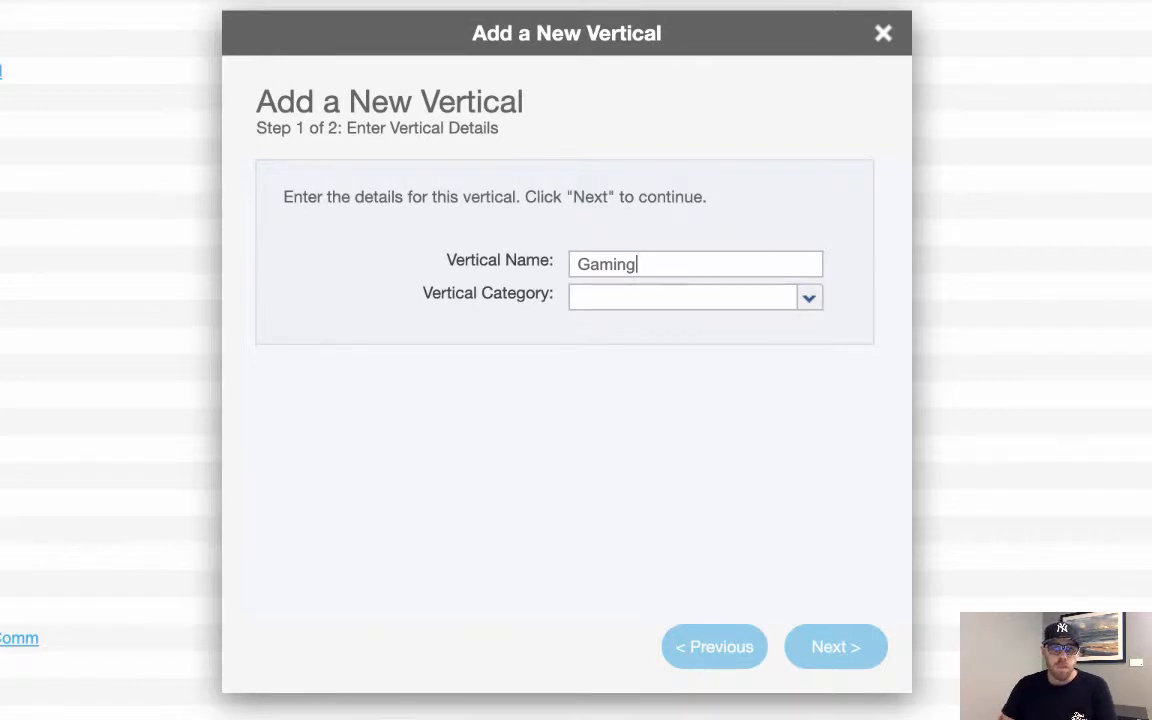
{"action": "left_click", "coordinate": [806, 299]}
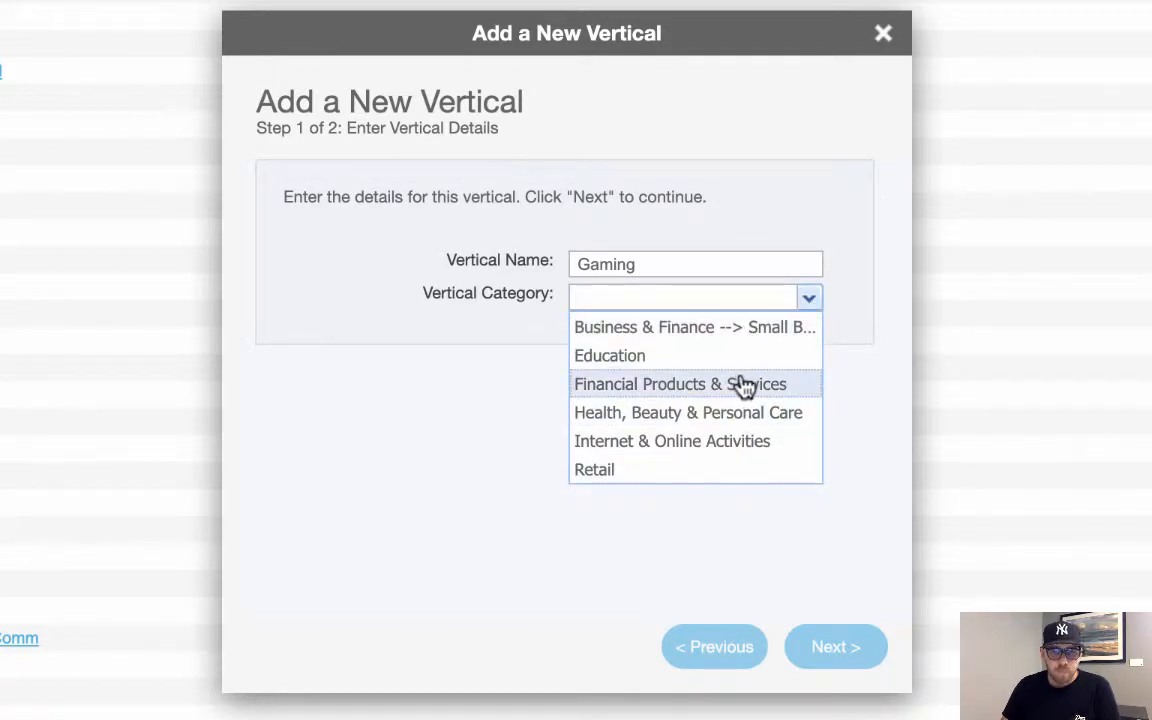
{"action": "left_click", "coordinate": [736, 441]}
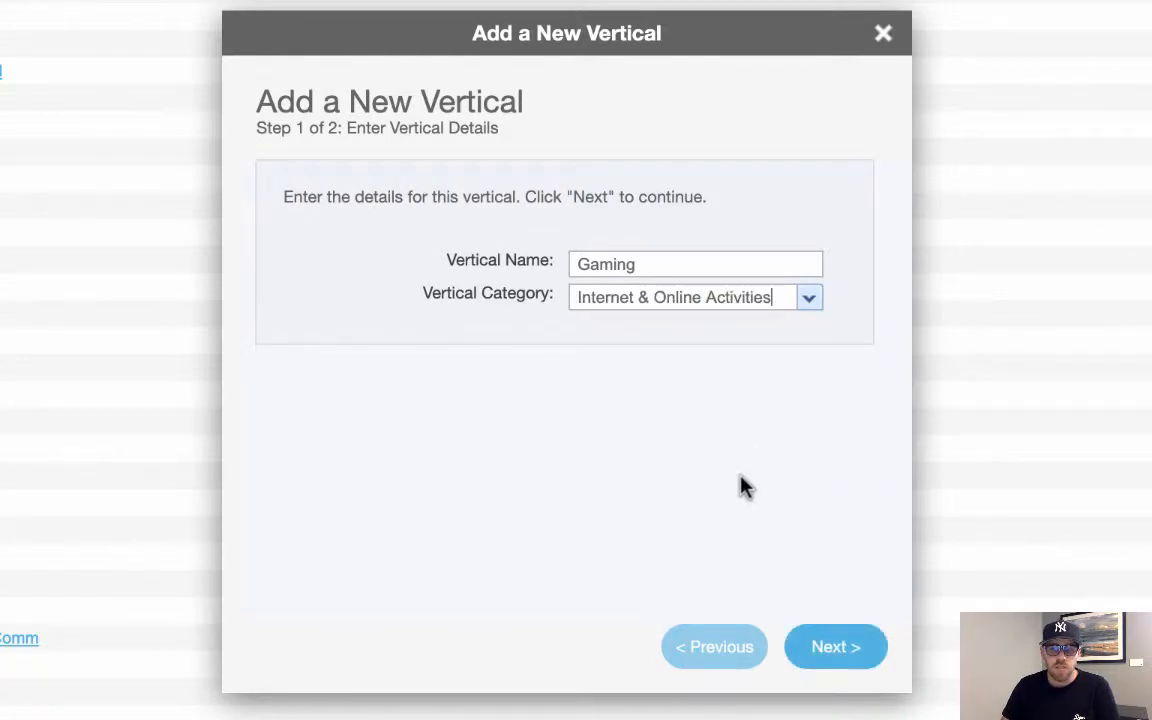
{"action": "left_click", "coordinate": [838, 650]}
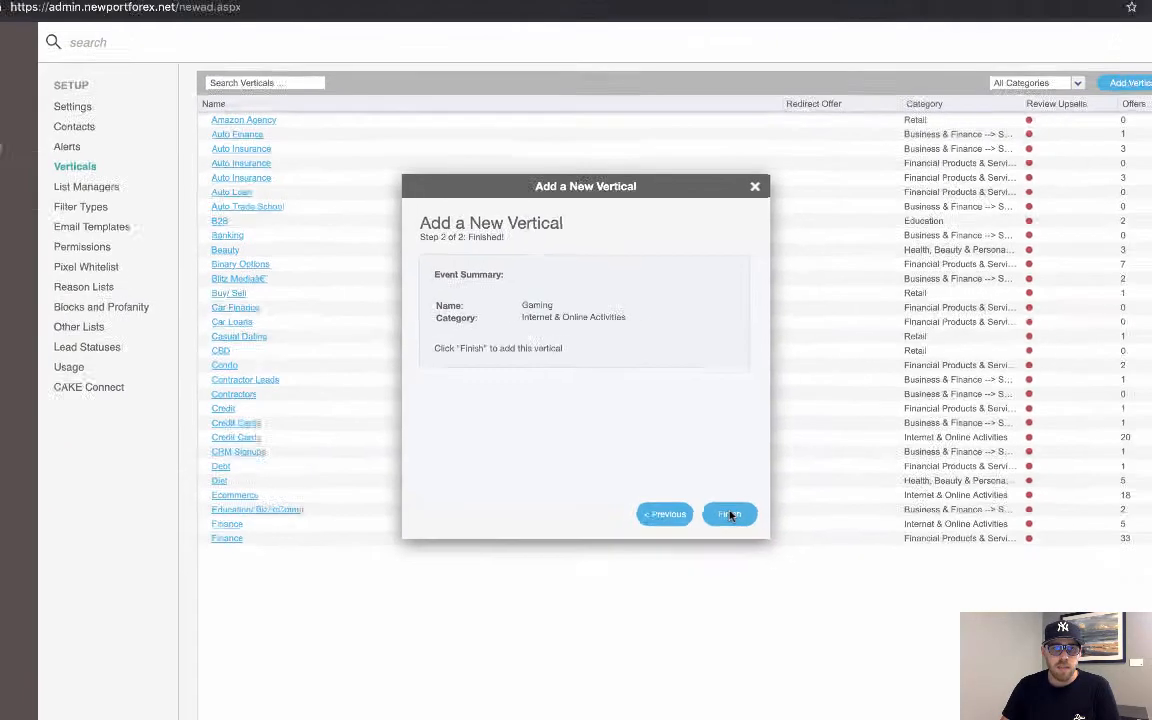
{"action": "left_click", "coordinate": [836, 648]}
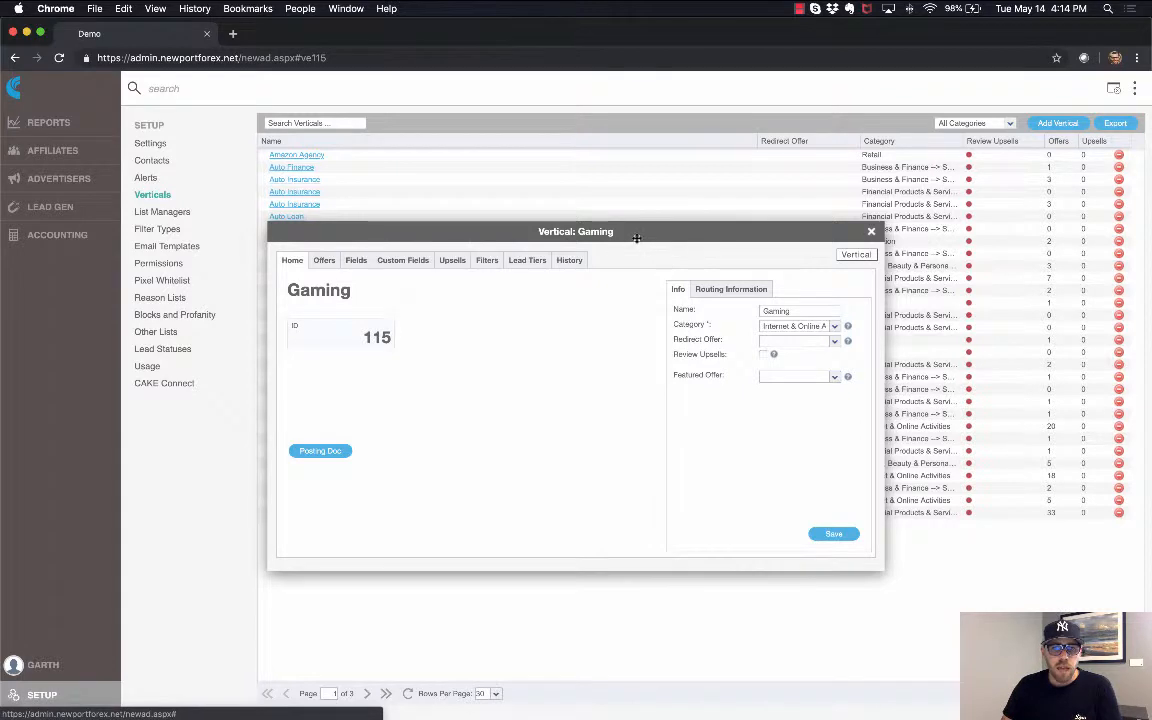
- Examine the Vertical Categories among the other setup lists, including the portal setting of the Arts & Entertainment category
{"action": "left_click_drag", "start_coordinate": [635, 234], "coordinate": [678, 213]}
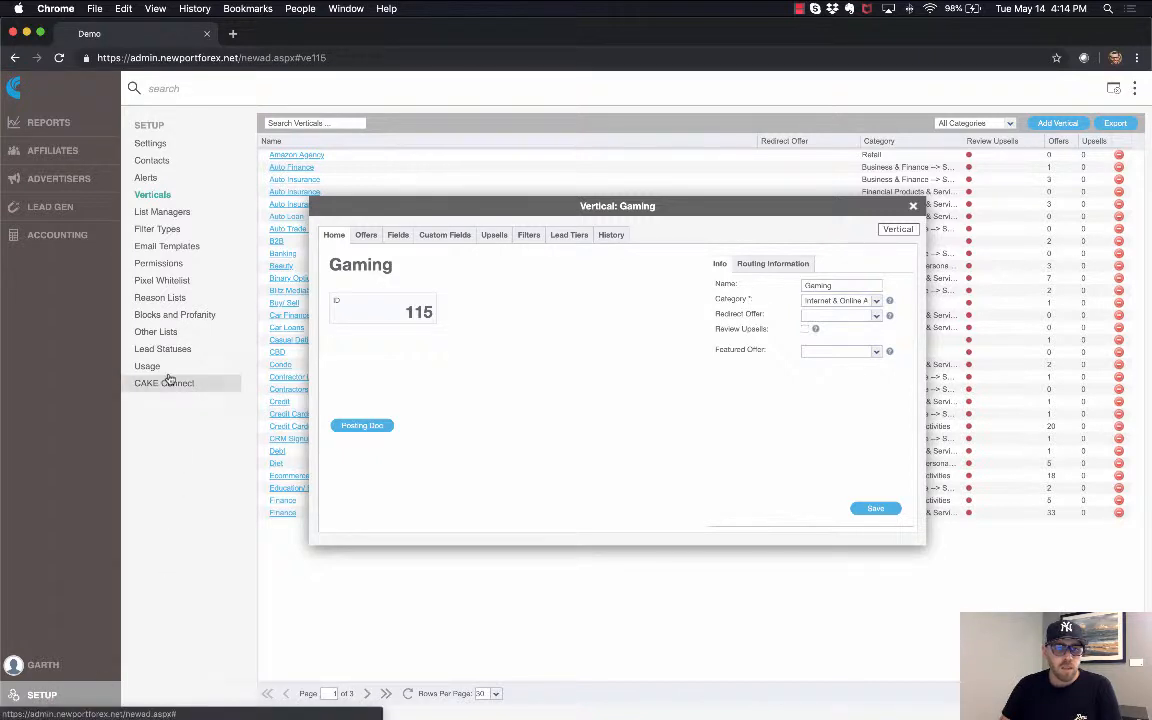
{"action": "left_click", "coordinate": [166, 334]}
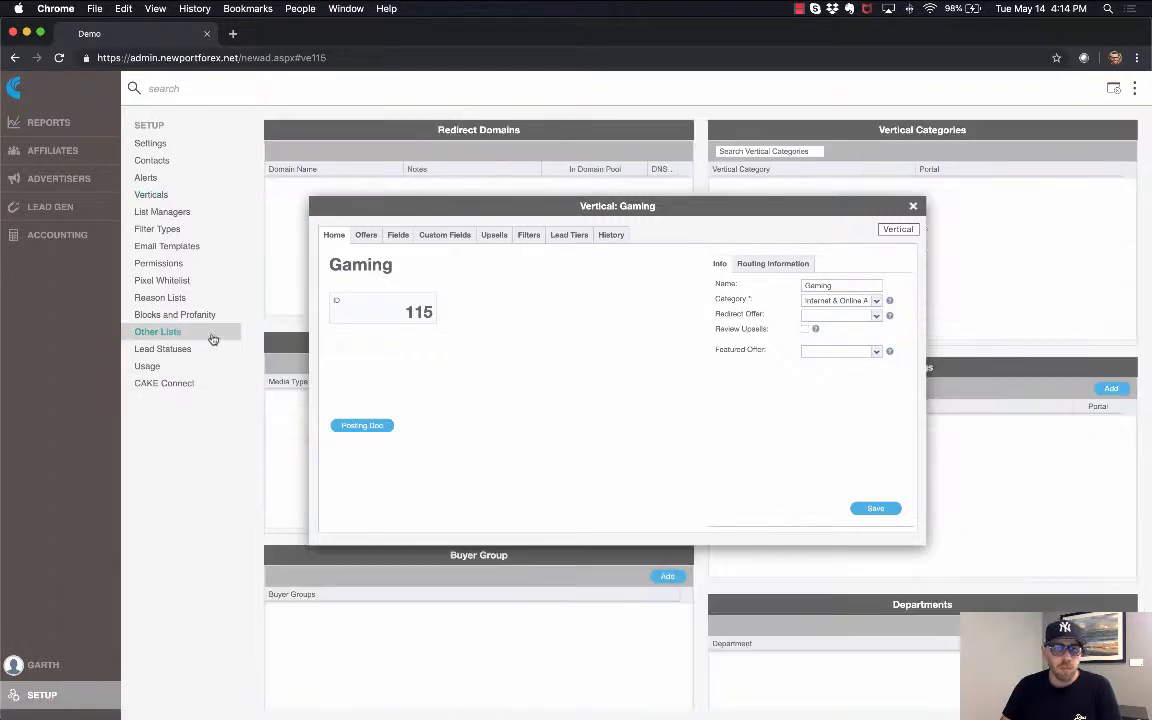
{"action": "left_click_drag", "start_coordinate": [623, 207], "coordinate": [398, 124]}
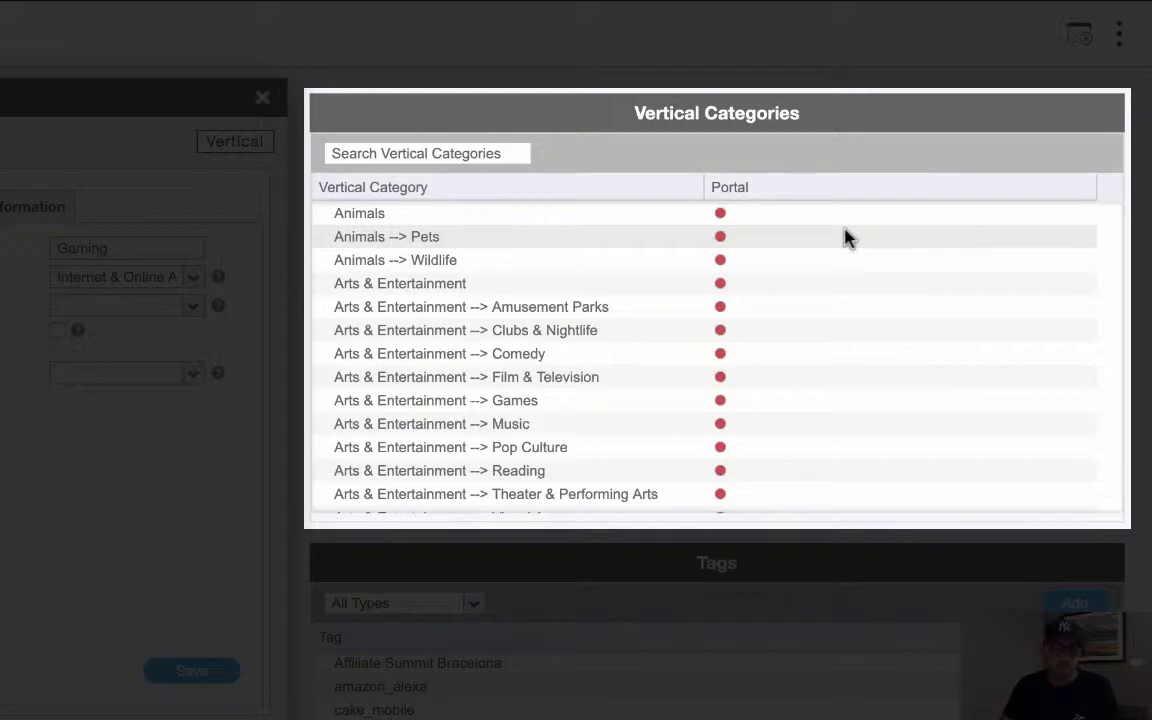
{"action": "scroll", "coordinate": [830, 262], "scroll_direction": "down", "scroll_amount": 5}
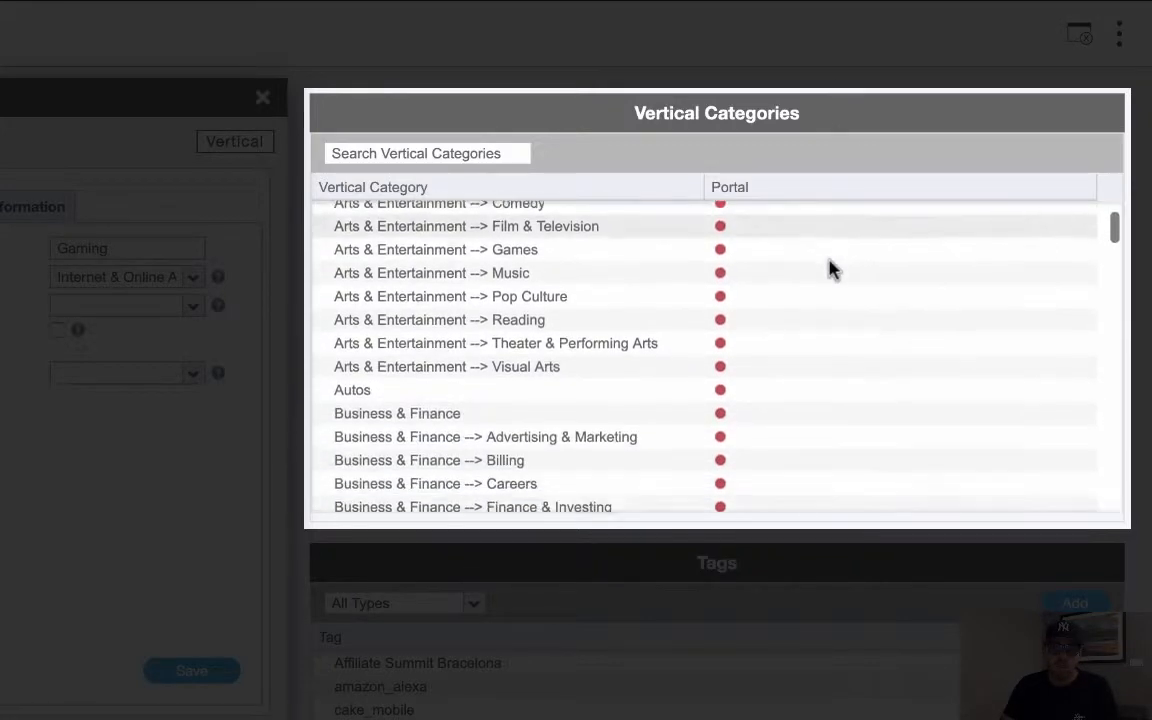
{"action": "scroll", "coordinate": [828, 270], "scroll_direction": "down", "scroll_amount": 8}
{"action": "scroll", "coordinate": [828, 270], "scroll_direction": "up", "scroll_amount": 12}
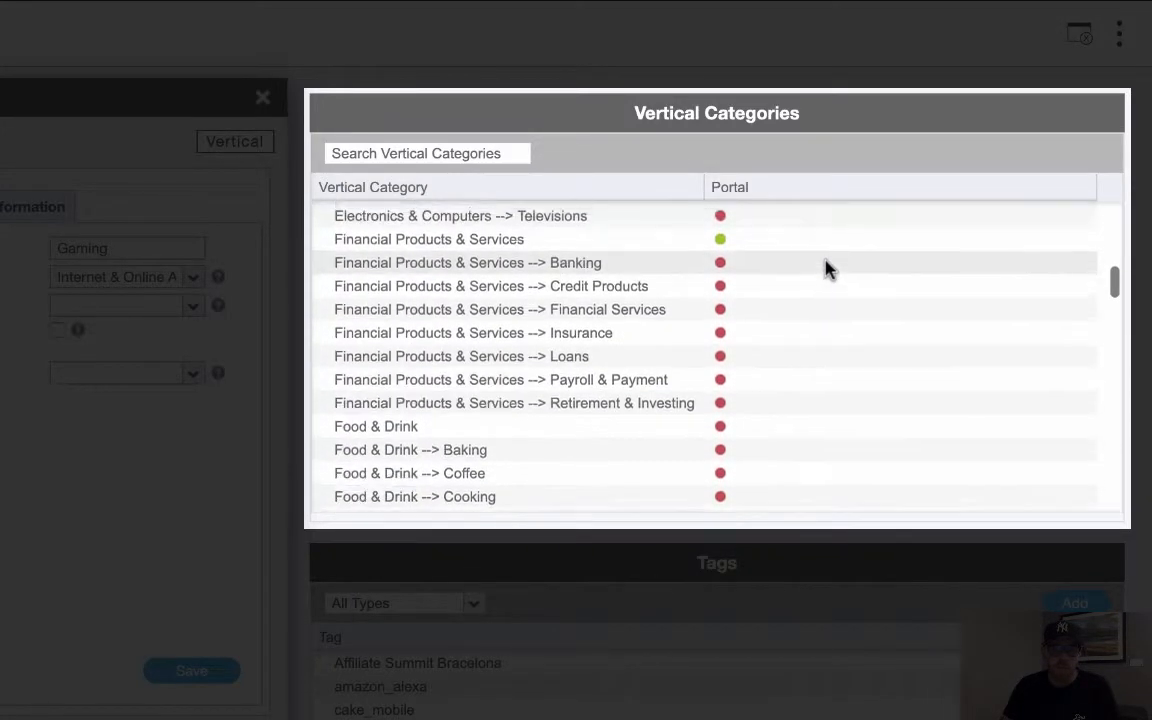
{"action": "scroll", "coordinate": [828, 270], "scroll_direction": "up", "scroll_amount": 4}
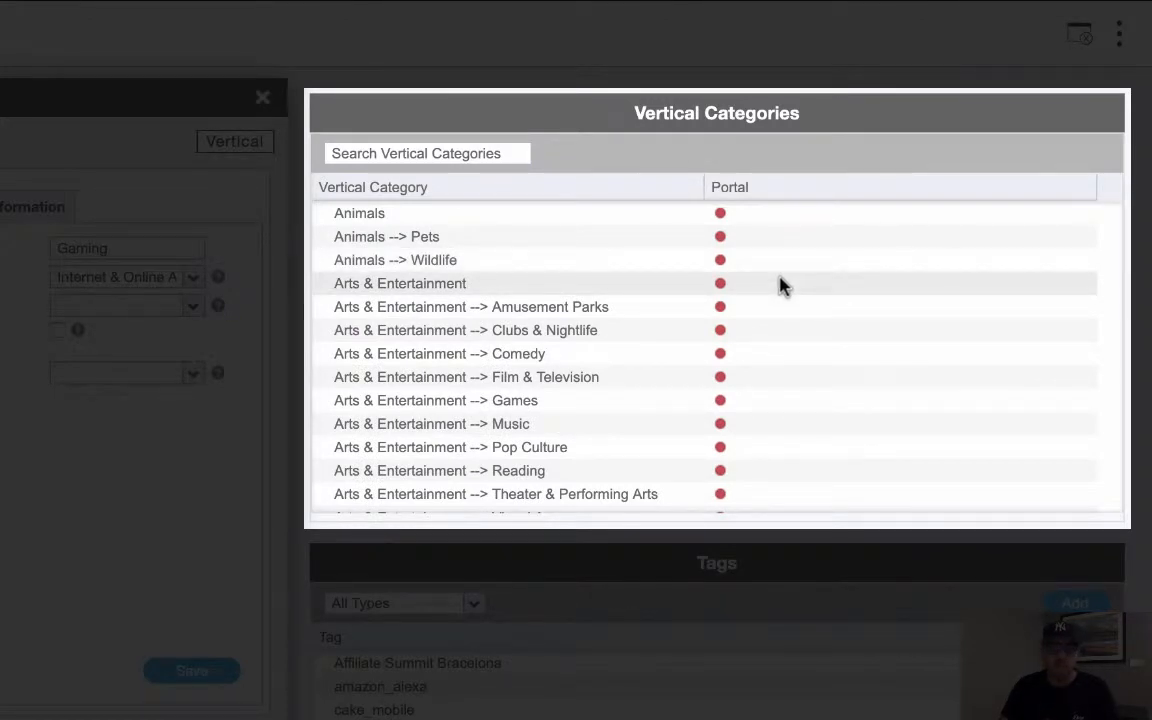
{"action": "double_click", "coordinate": [783, 285]}
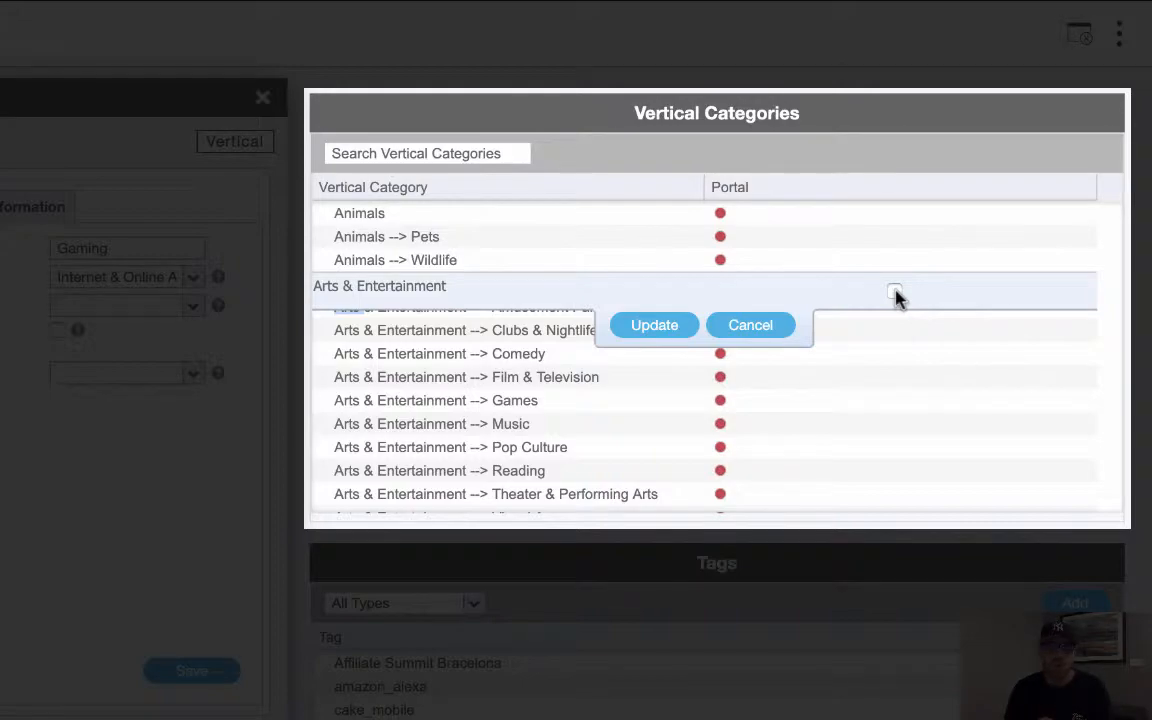
{"action": "left_click", "coordinate": [750, 325]}
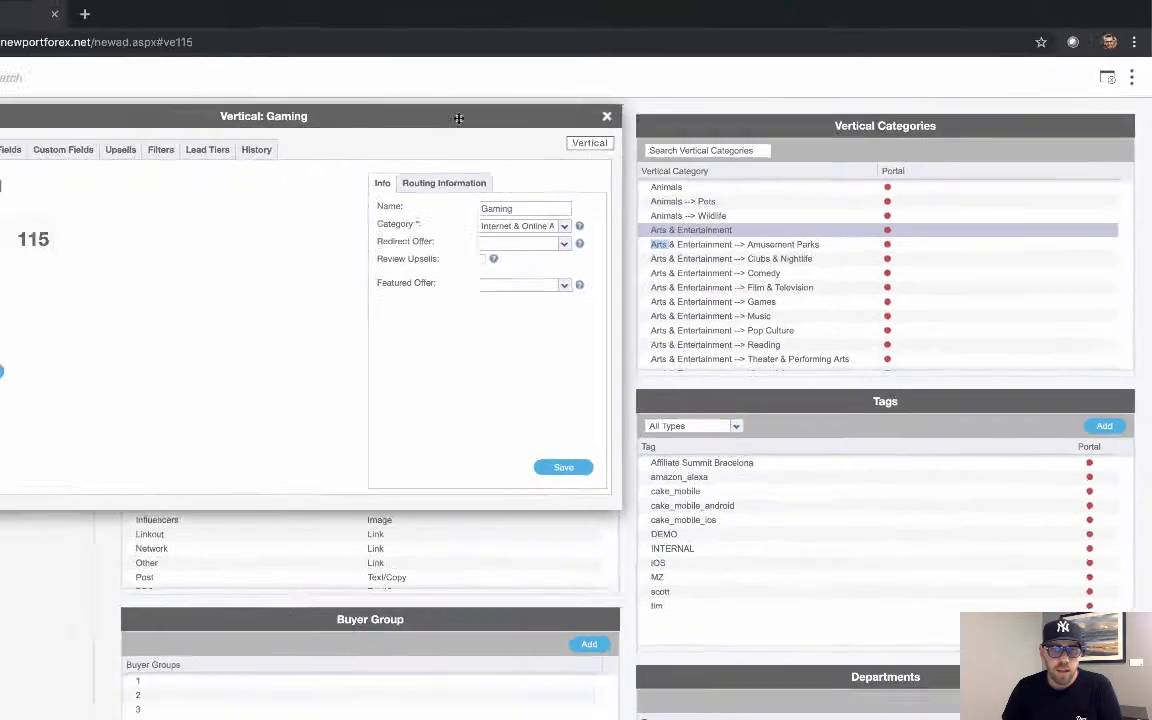
- Check the Gaming vertical's offers and return to its general details
{"action": "left_click_drag", "start_coordinate": [67, 99], "coordinate": [385, 106]}
{"action": "left_click_drag", "start_coordinate": [732, 123], "coordinate": [733, 123]}
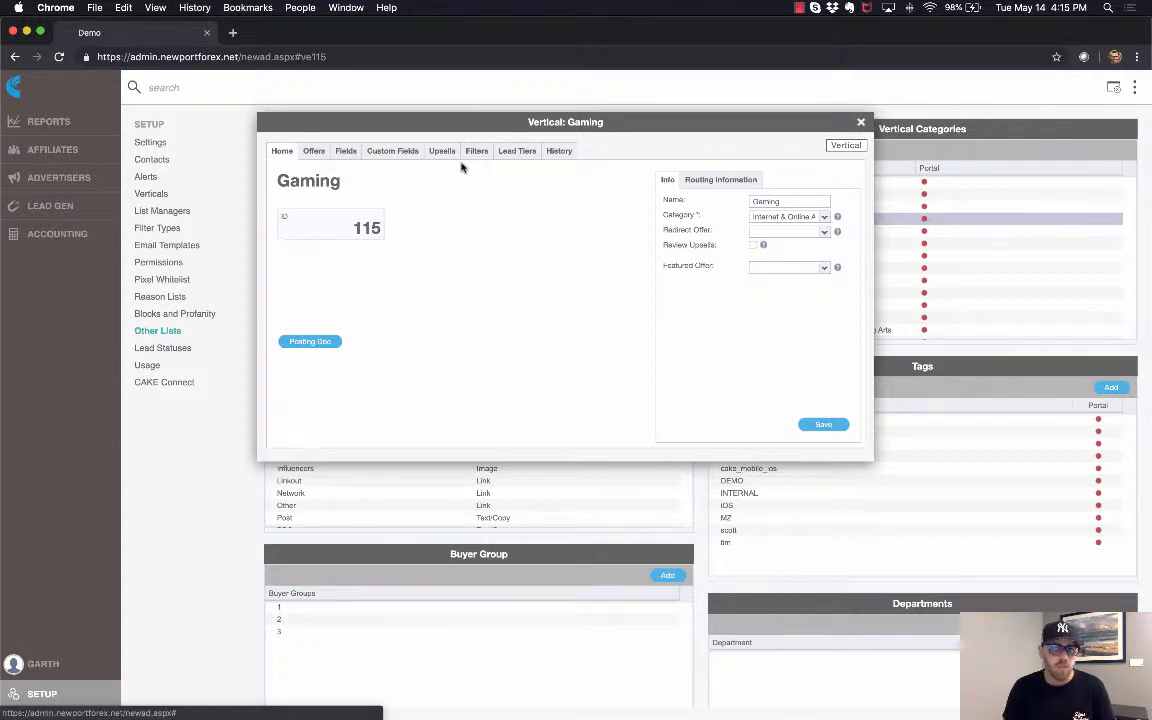
{"action": "left_click", "coordinate": [313, 151]}
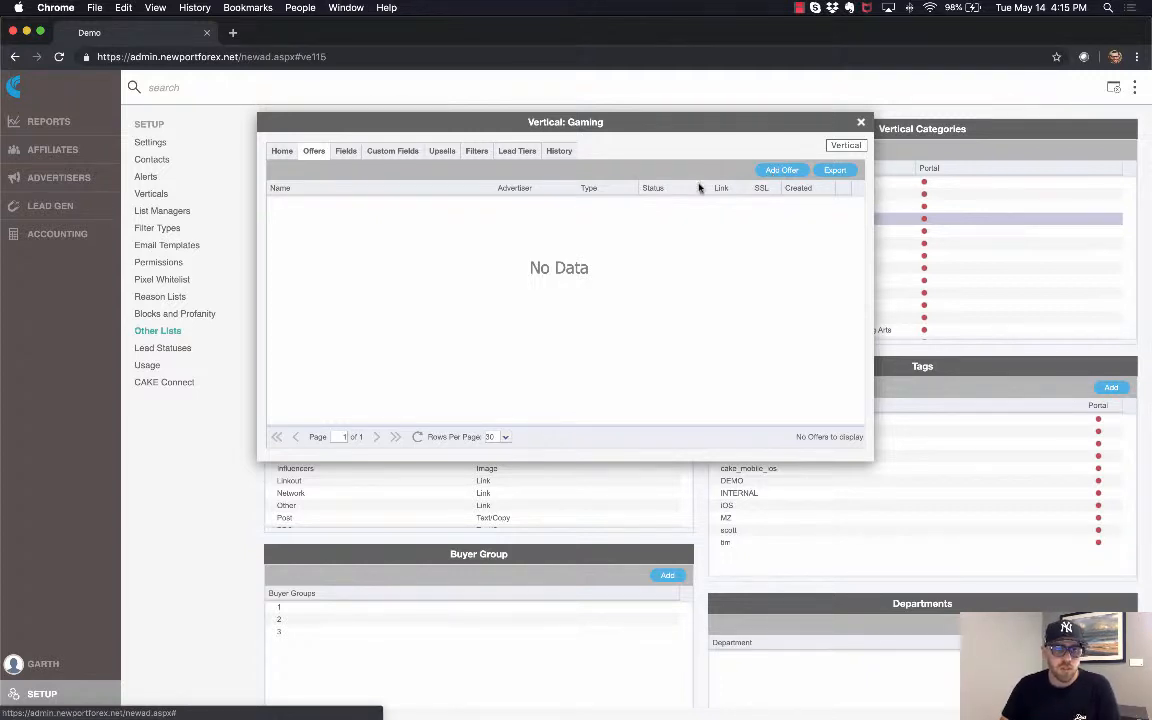
{"action": "left_click", "coordinate": [283, 150]}
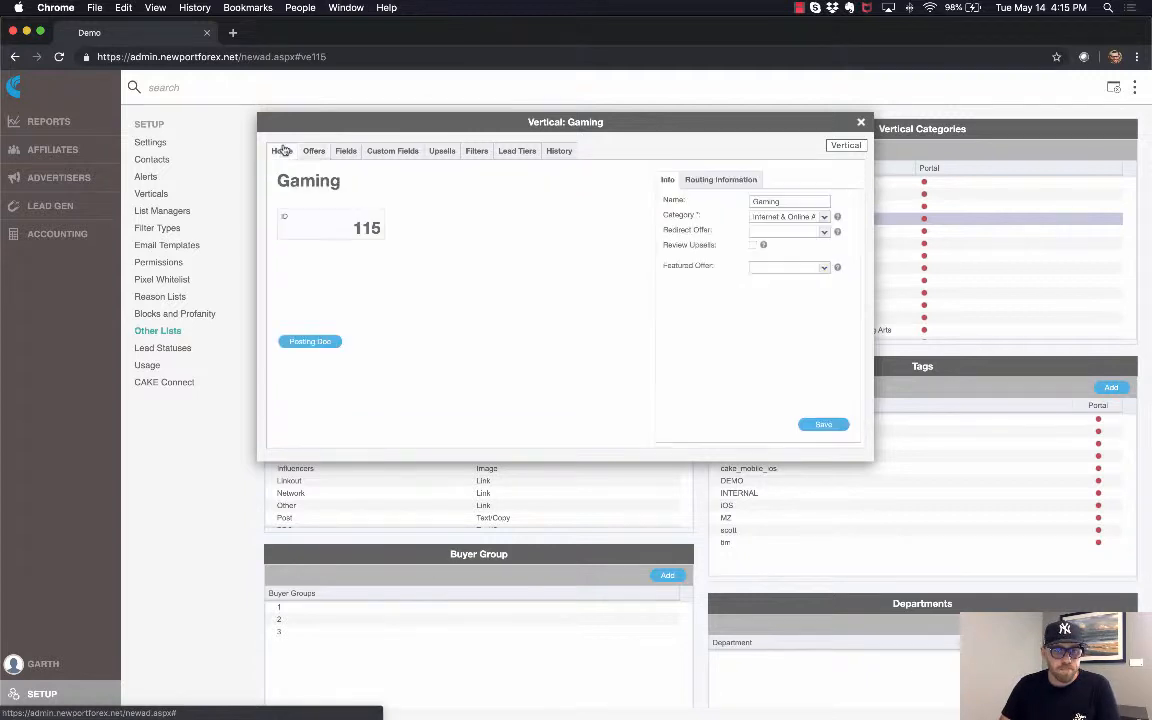
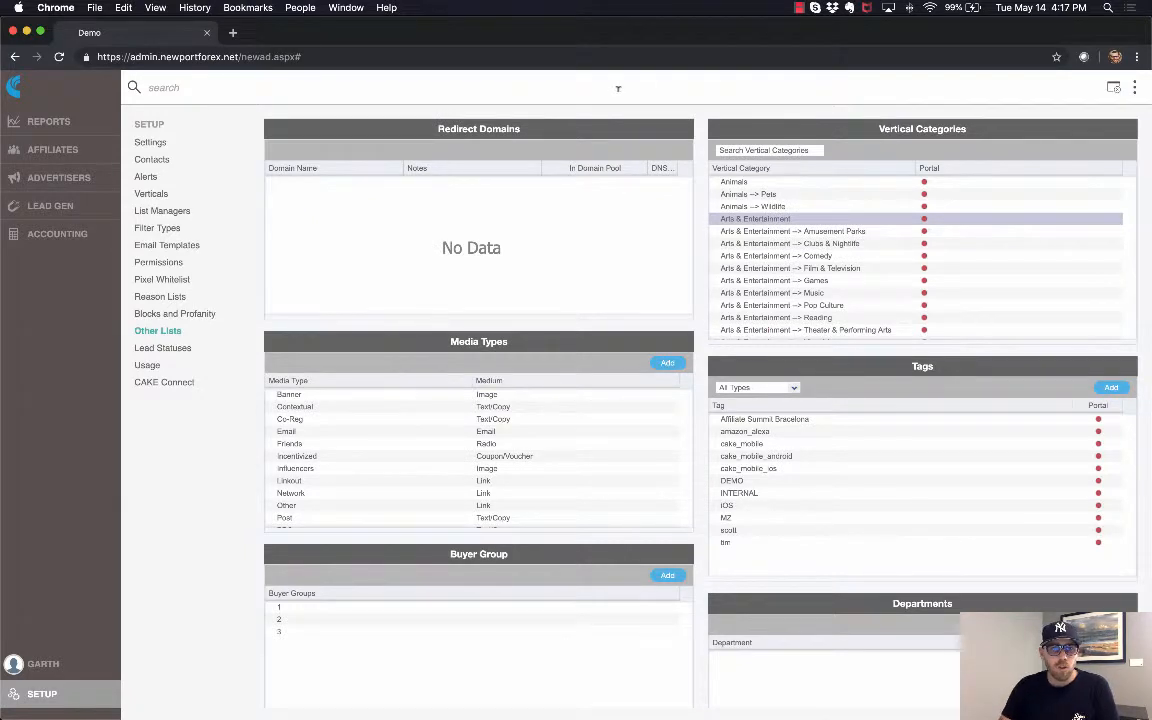
- Bring up the list of advertisers and look over the shortcuts for advertiser, offer, campaign and tracking actions
{"action": "left_click", "coordinate": [48, 180]}
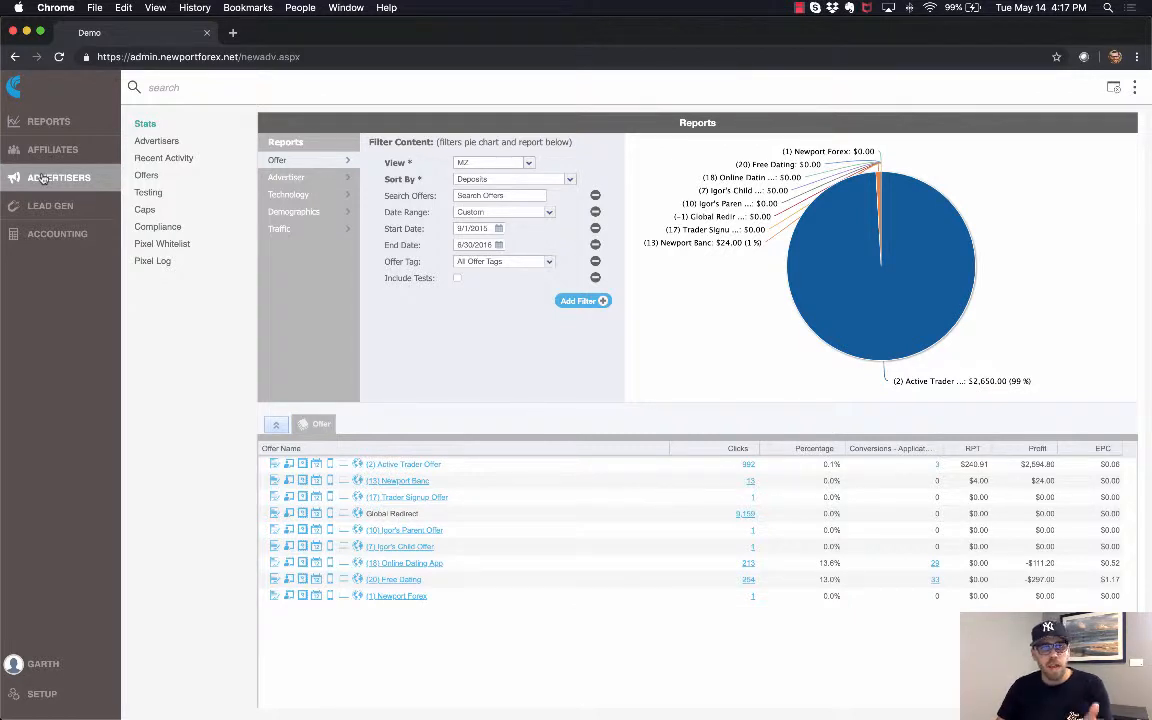
{"action": "left_click", "coordinate": [180, 147]}
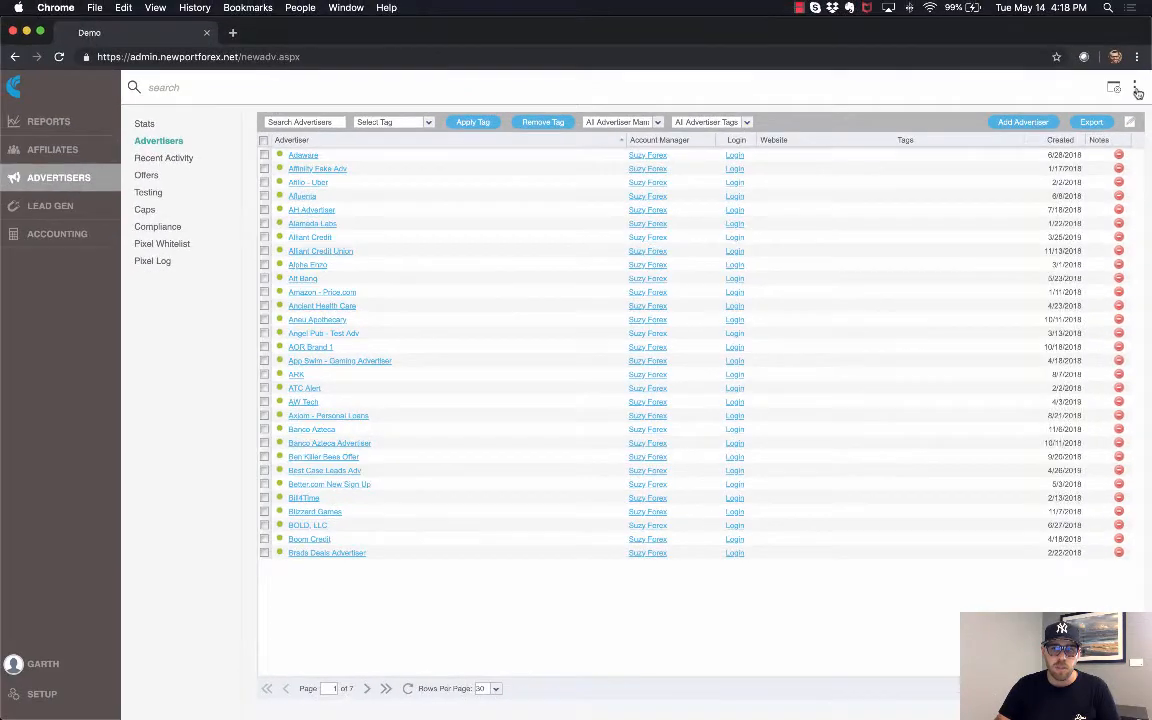
{"action": "left_click", "coordinate": [1138, 93]}
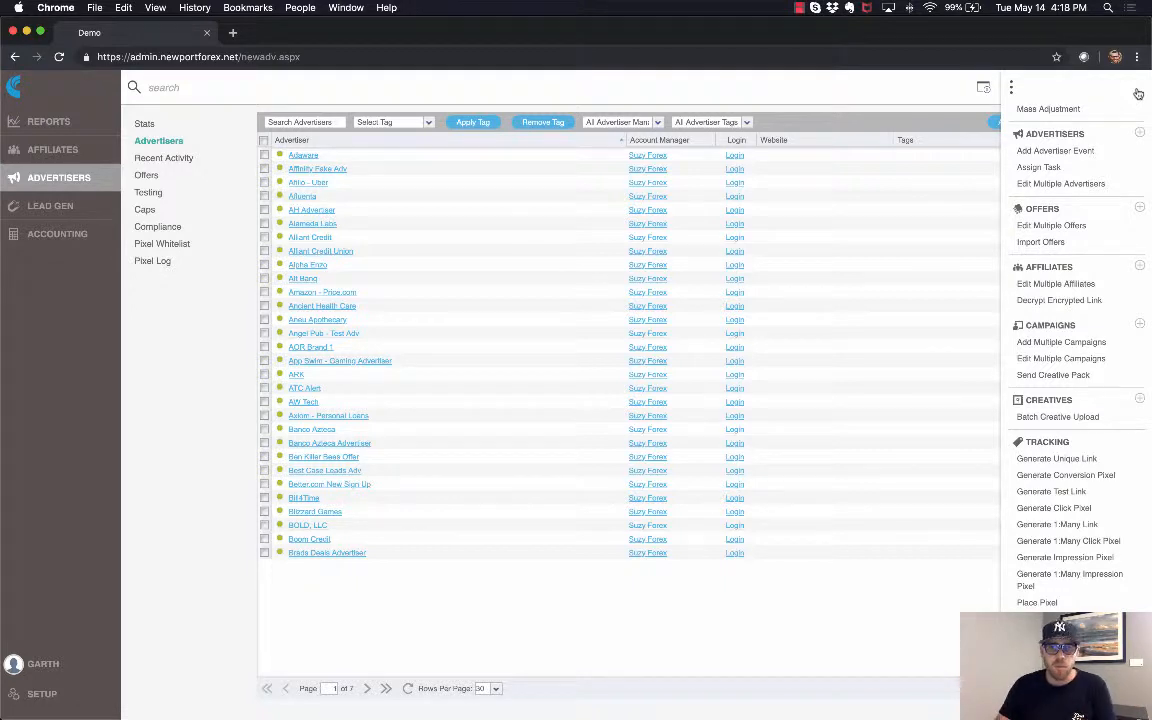
{"action": "left_click", "coordinate": [1012, 86]}
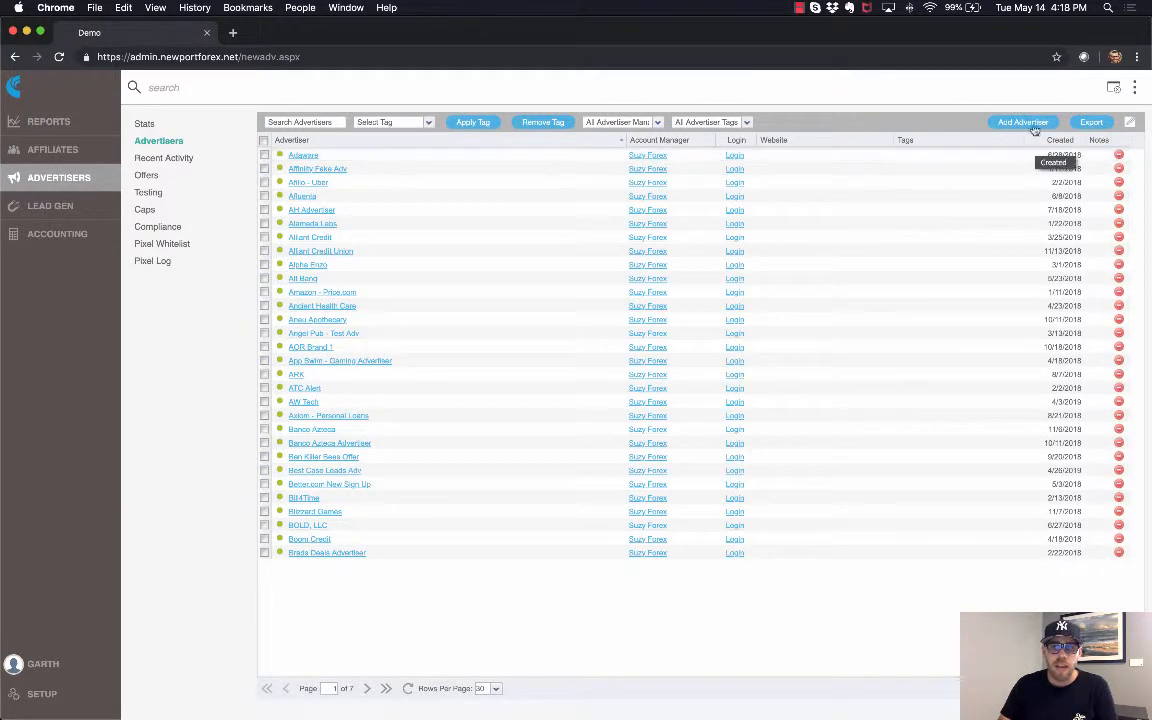
- Add a new advertiser named Advertiser Gaming, keeping the remaining details at their defaults
{"action": "left_click", "coordinate": [1023, 123]}
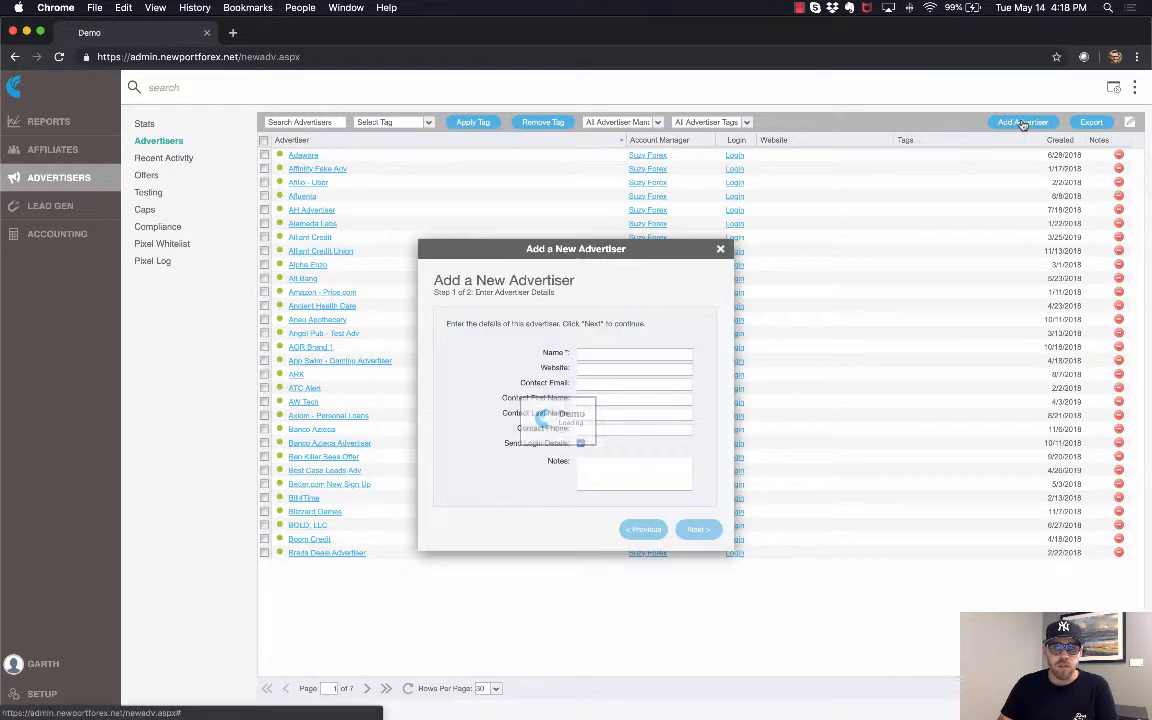
{"action": "left_click_drag", "start_coordinate": [612, 250], "coordinate": [643, 195]}
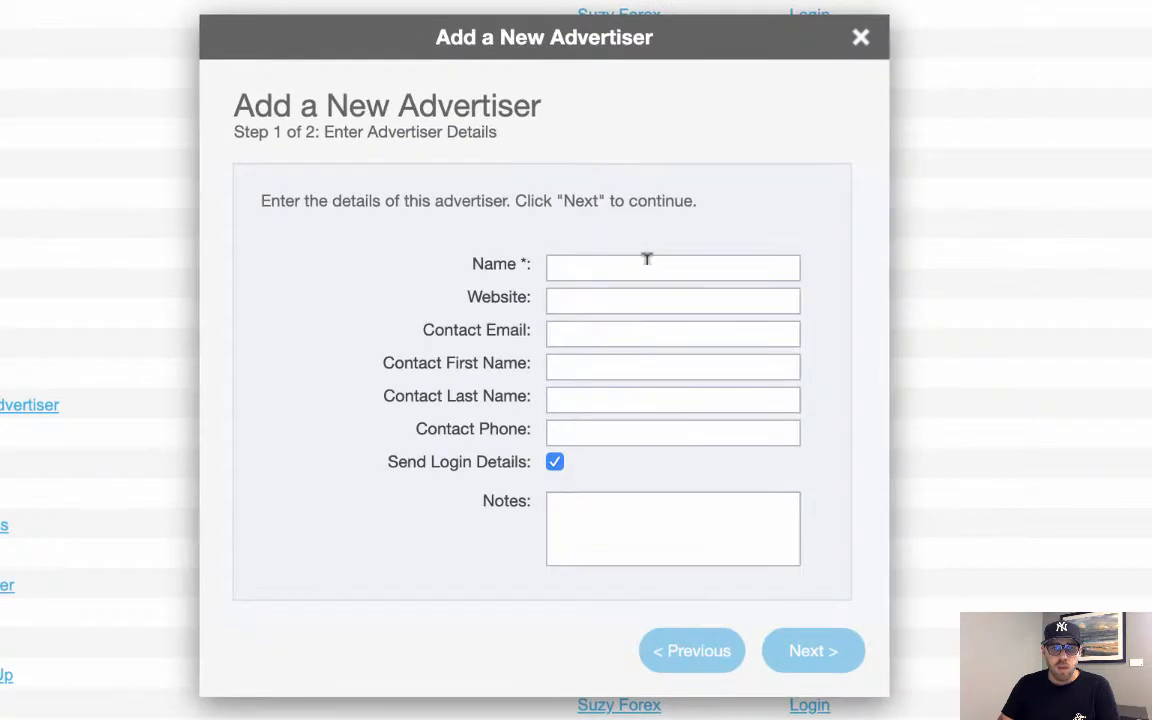
{"action": "left_click", "coordinate": [654, 285]}
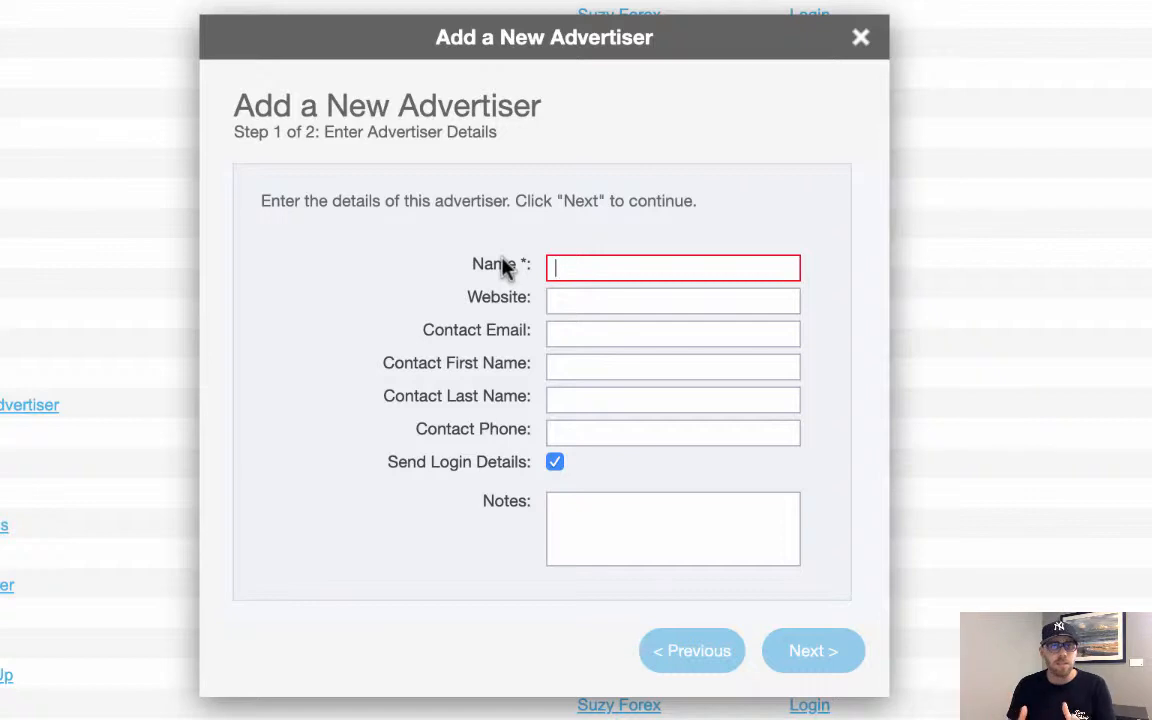
{"action": "left_click", "coordinate": [603, 264]}
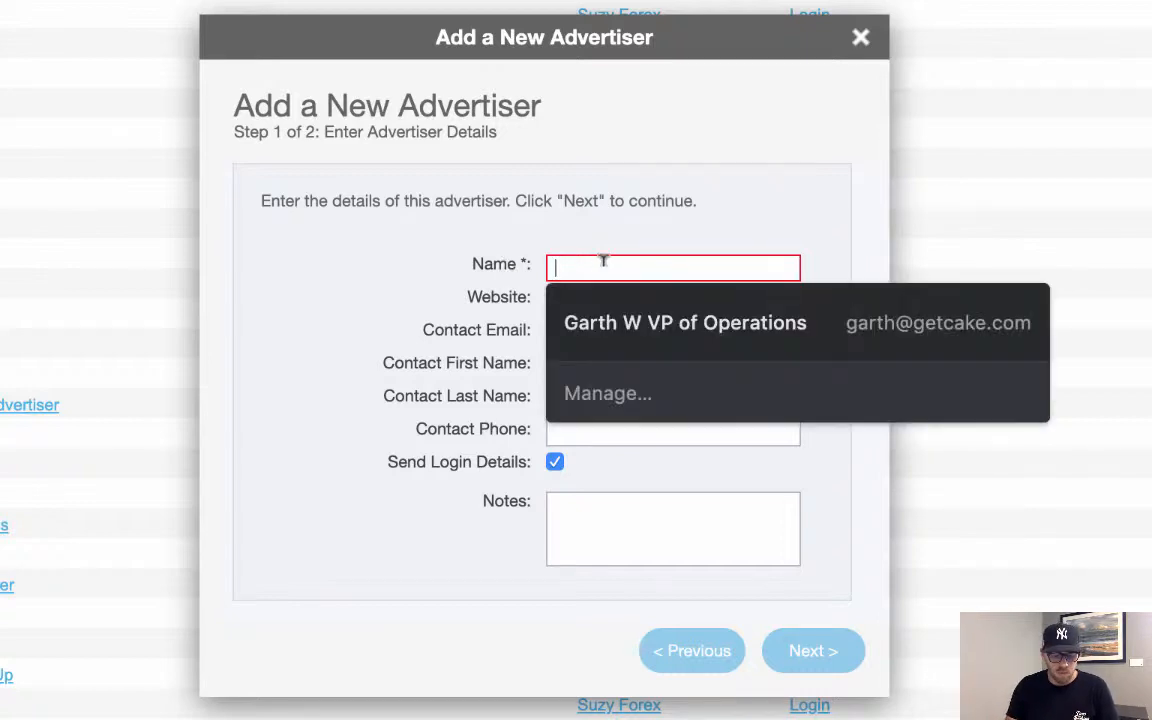
{"action": "type", "text": "Advertiser Gaming"}
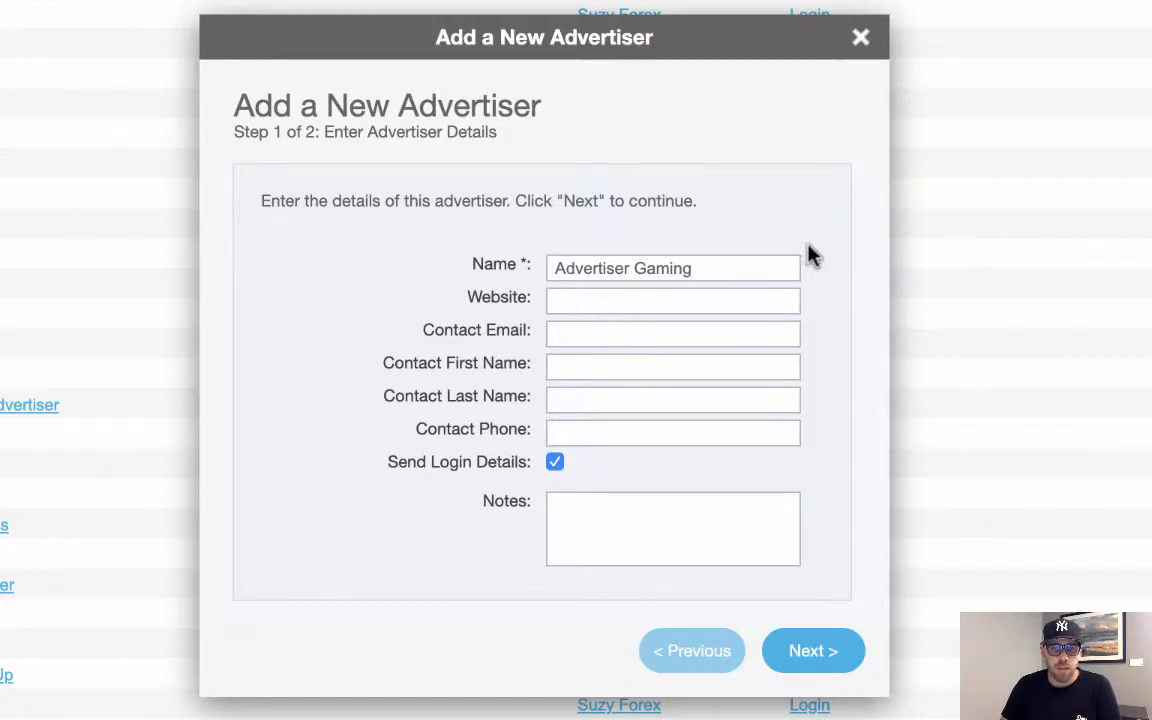
{"action": "left_click", "coordinate": [808, 653]}
{"action": "left_click", "coordinate": [812, 653]}
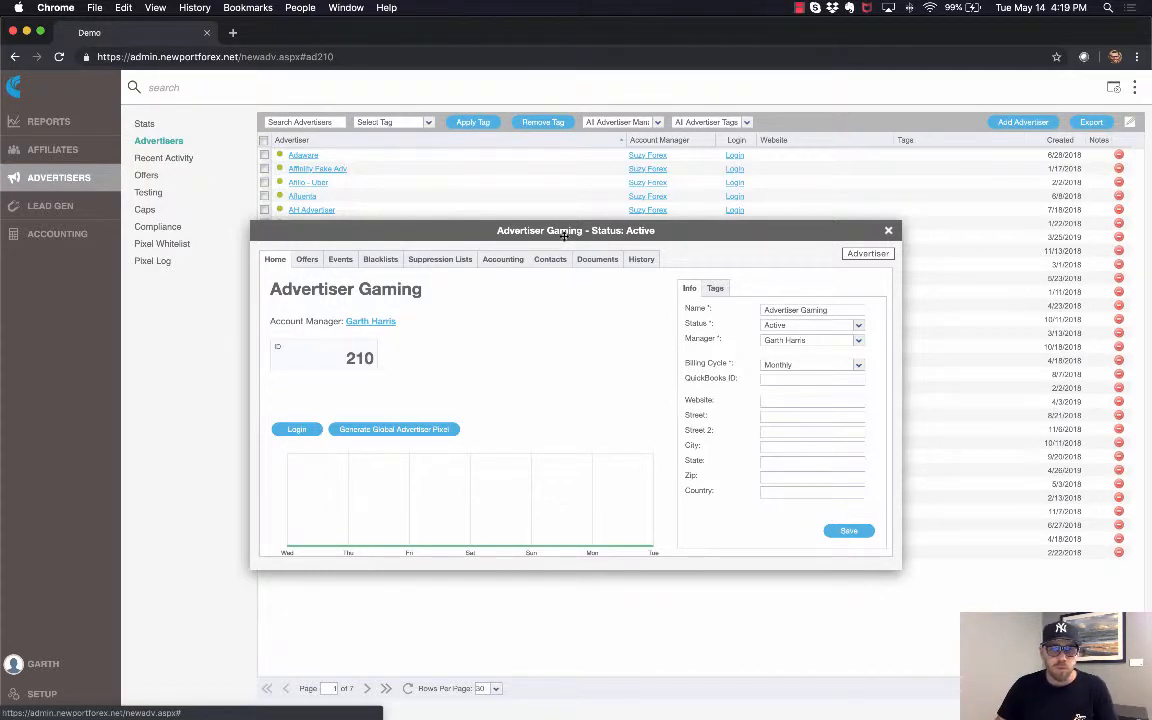
- Review the new advertiser's events and select the default Conversion/Install/Lead event to examine its settings
{"action": "left_click_drag", "start_coordinate": [570, 231], "coordinate": [633, 201]}
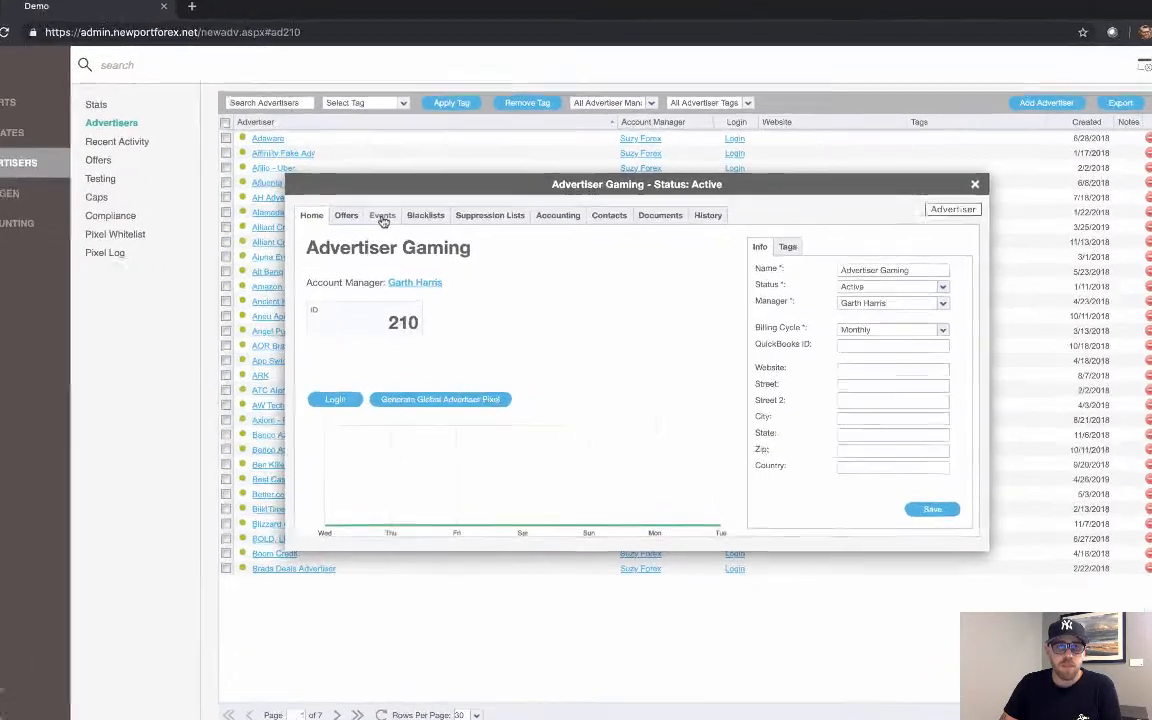
{"action": "left_click", "coordinate": [409, 227]}
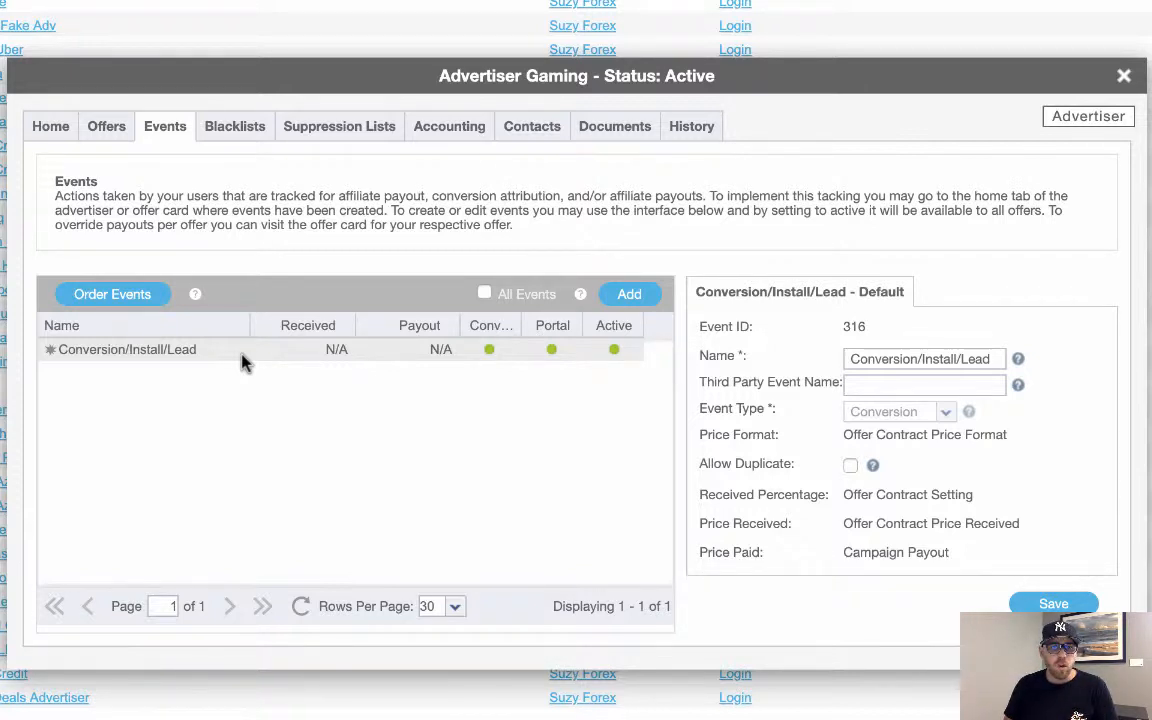
{"action": "left_click", "coordinate": [242, 356]}
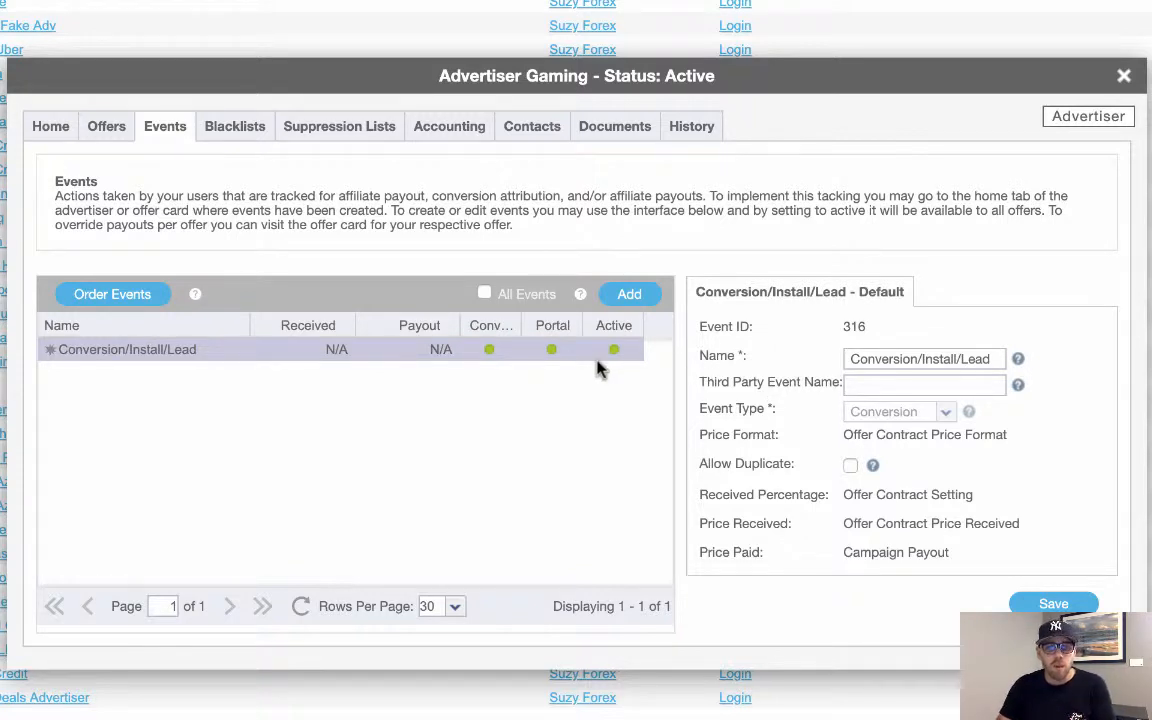
- Look through all the settings offered for a new advertiser event, and close the advertiser's details without creating one
{"action": "left_click", "coordinate": [630, 296]}
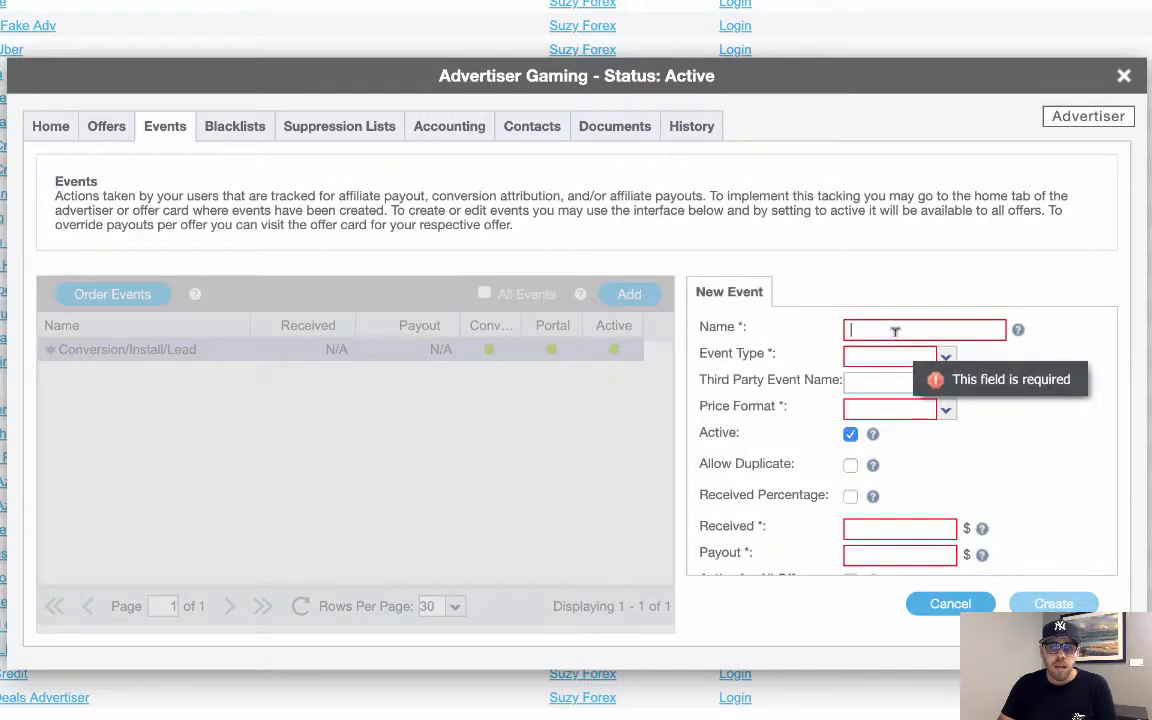
{"action": "scroll", "coordinate": [895, 337], "scroll_direction": "down", "scroll_amount": 2}
{"action": "scroll", "coordinate": [898, 352], "scroll_direction": "down", "scroll_amount": 4}
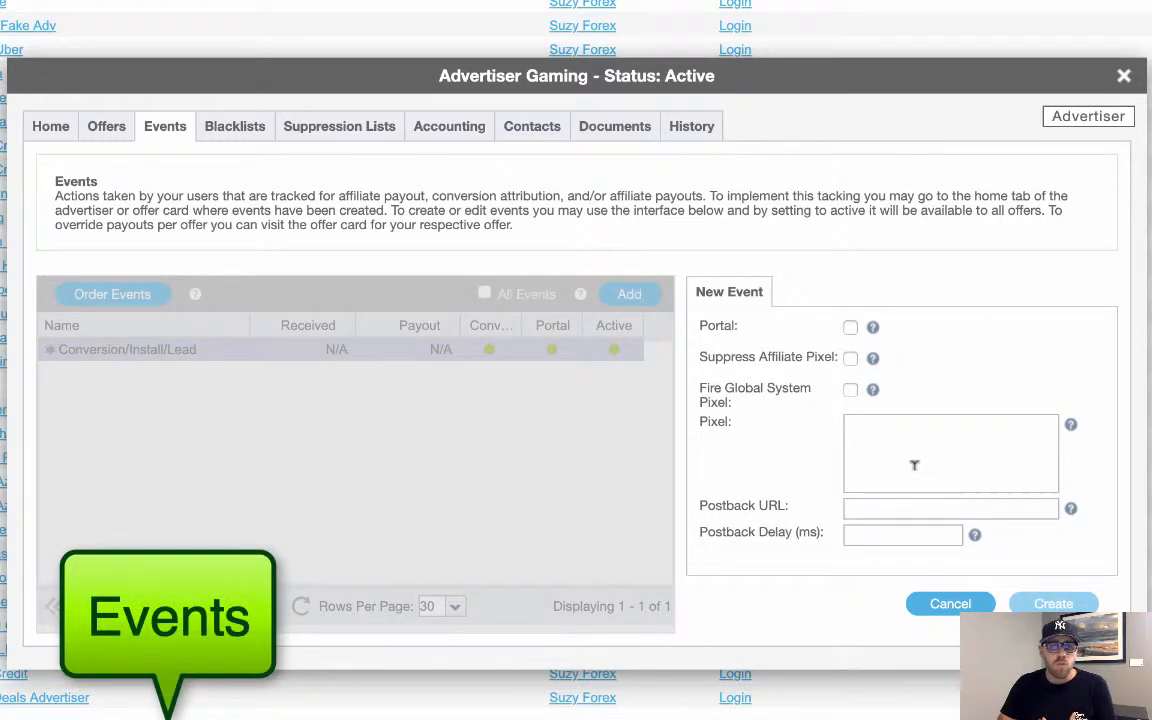
{"action": "scroll", "coordinate": [920, 460], "scroll_direction": "up", "scroll_amount": 6}
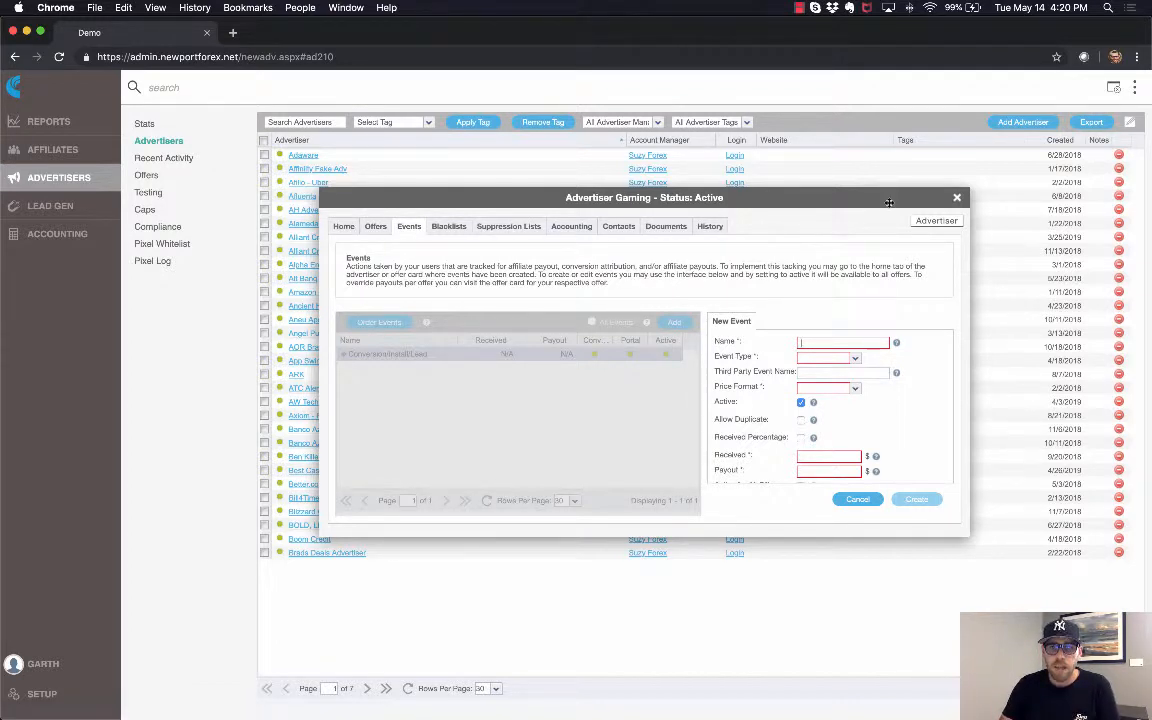
{"action": "left_click", "coordinate": [956, 197]}
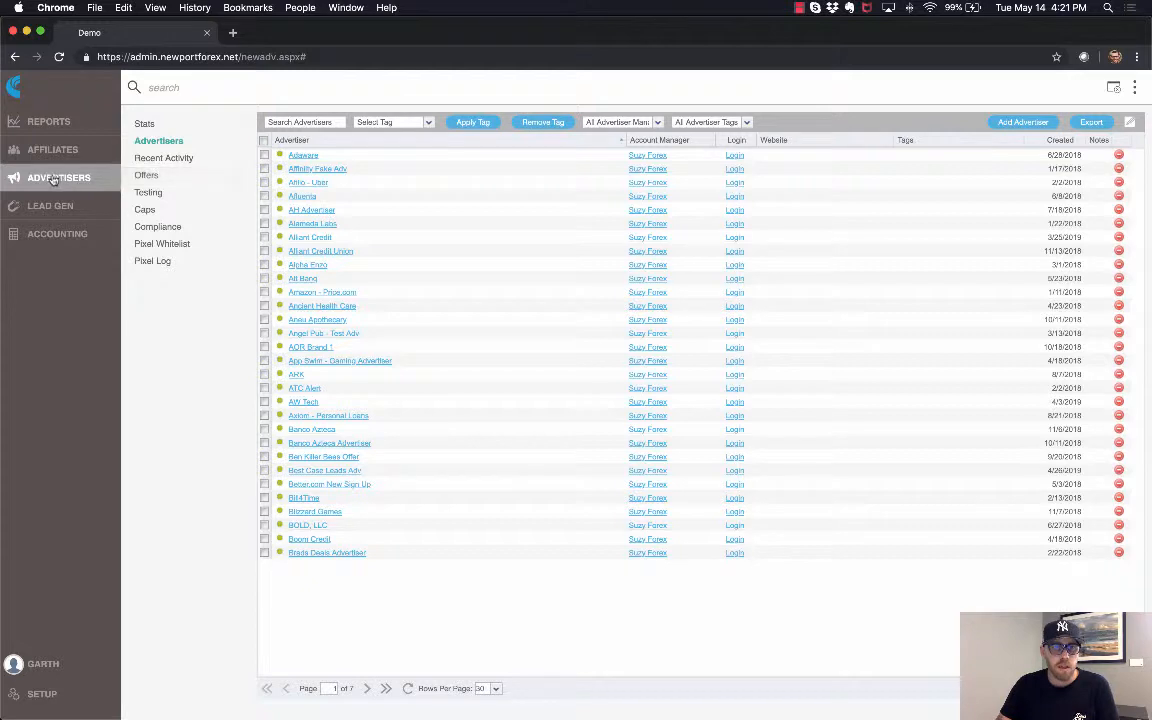
- Bring up the list of offers and look over the shortcuts for offer-related actions
{"action": "left_click", "coordinate": [150, 176]}
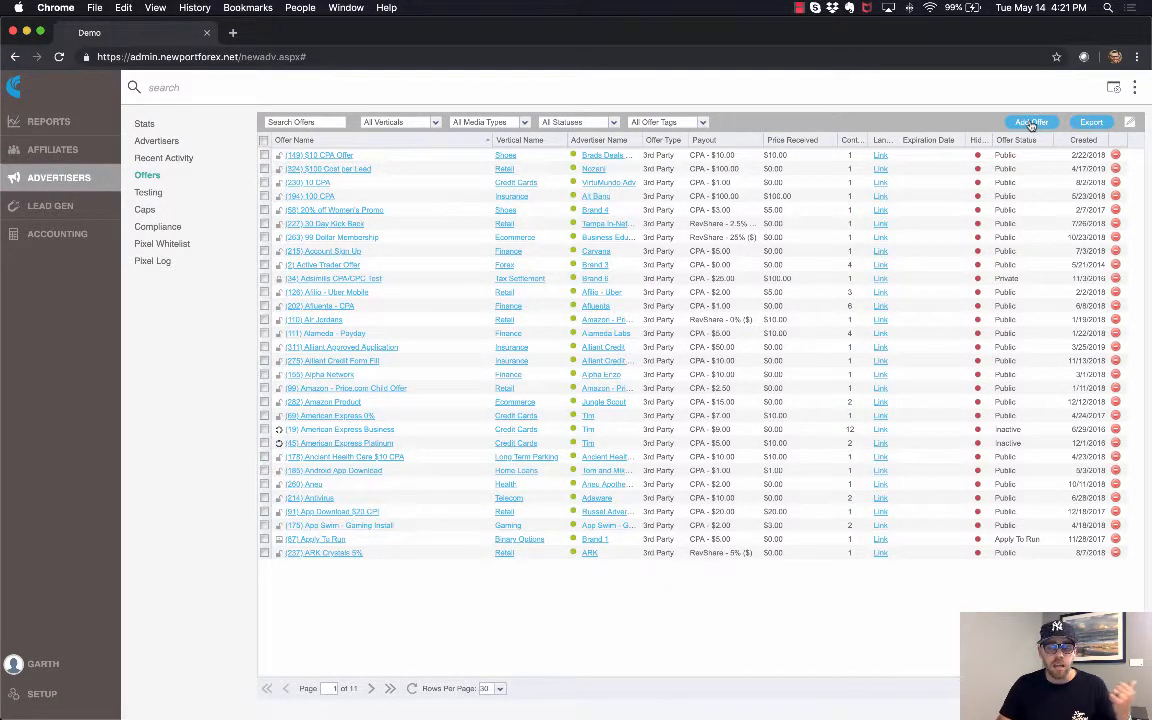
{"action": "left_click", "coordinate": [1137, 92]}
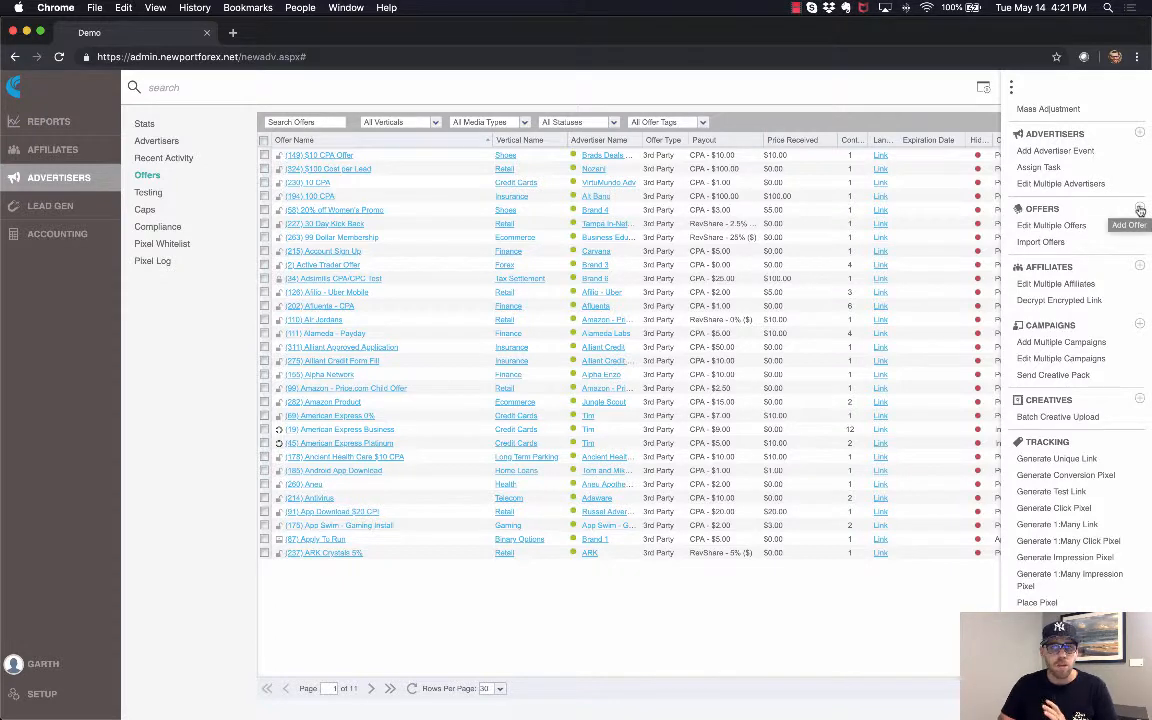
{"action": "left_click", "coordinate": [914, 86]}
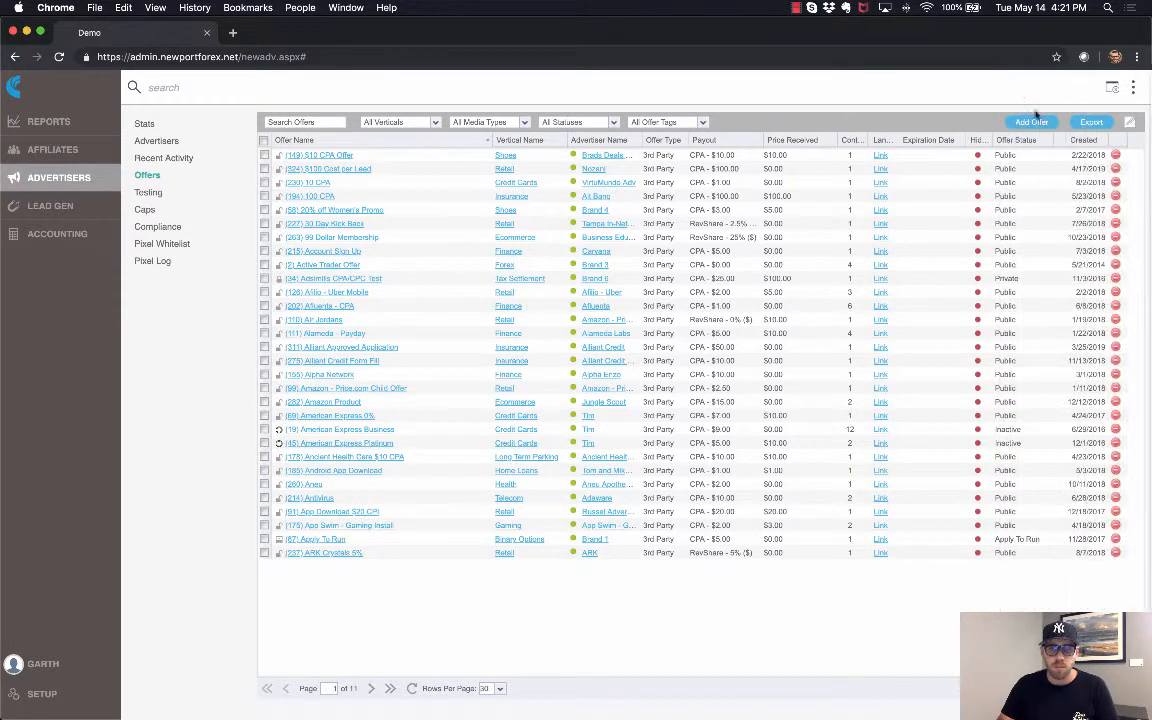
- Start adding a new offer and name it Gaming Offer 123
{"action": "left_click", "coordinate": [1032, 122]}
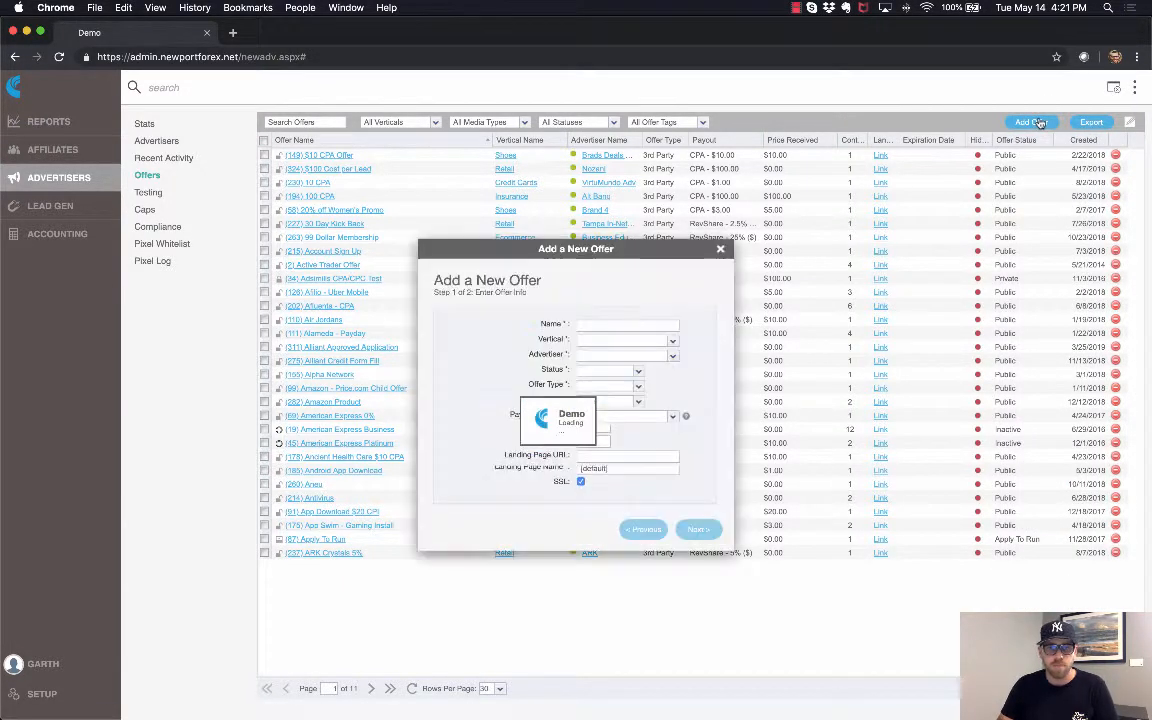
{"action": "left_click_drag", "start_coordinate": [638, 249], "coordinate": [681, 153]}
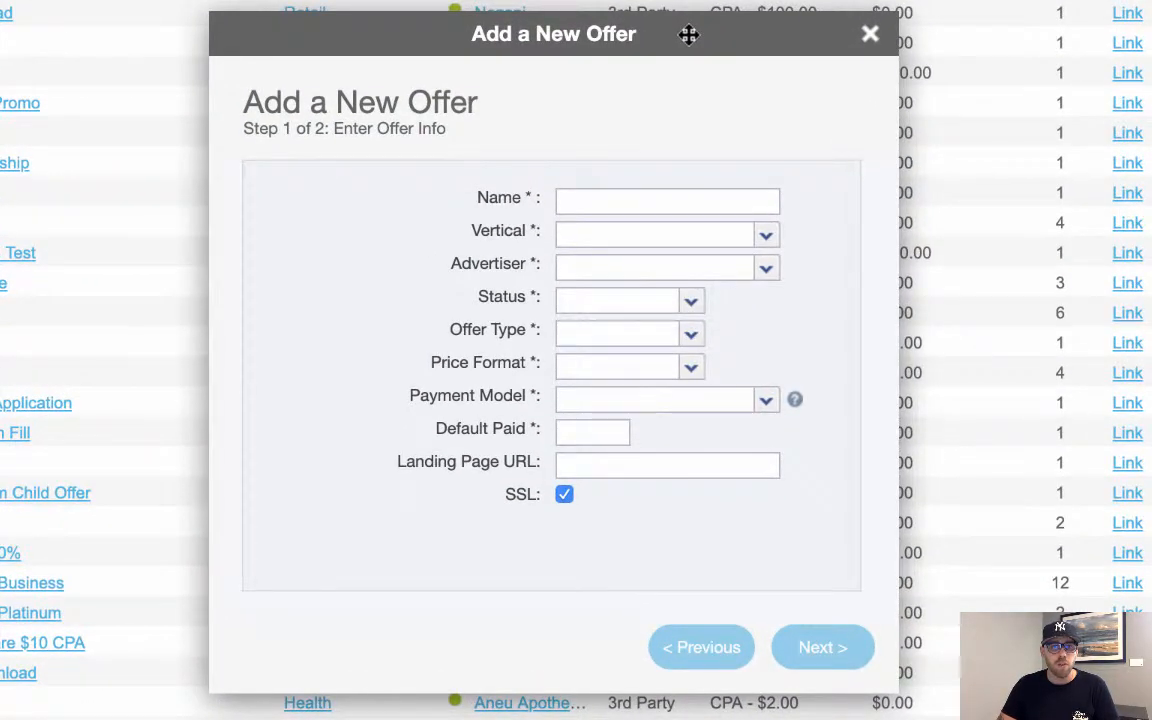
{"action": "left_click", "coordinate": [669, 195]}
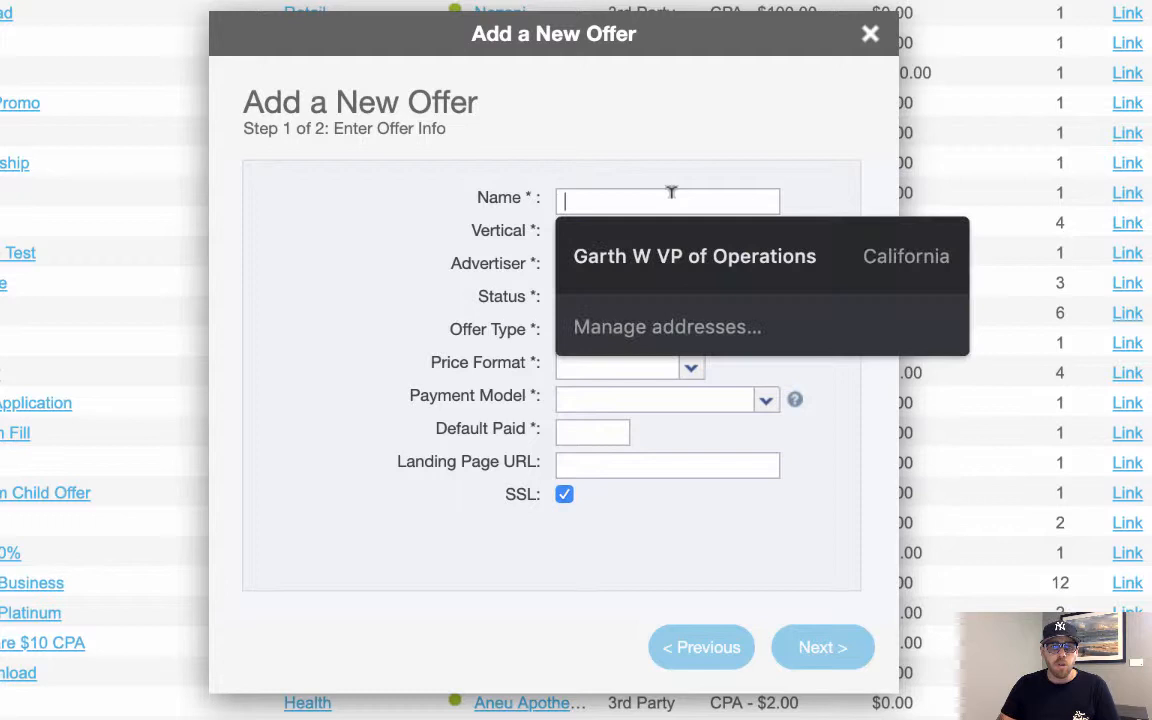
{"action": "left_click", "coordinate": [432, 220]}
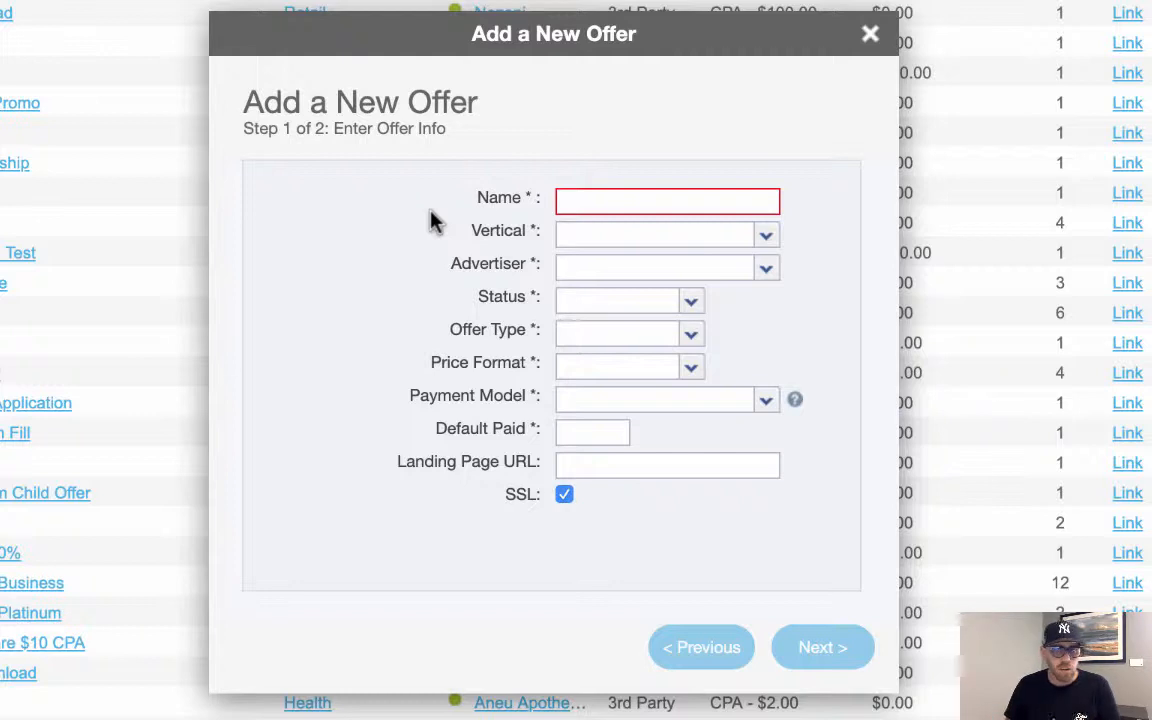
{"action": "left_click", "coordinate": [620, 200]}
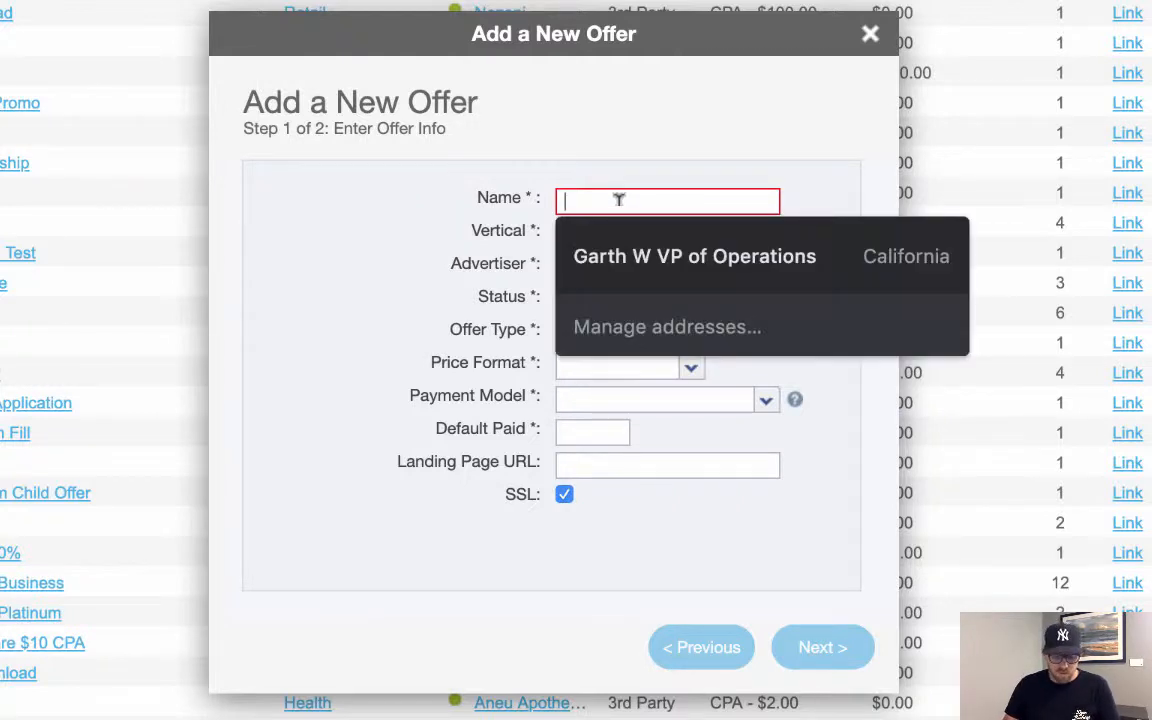
{"action": "type", "text": "Gaming Offer "}
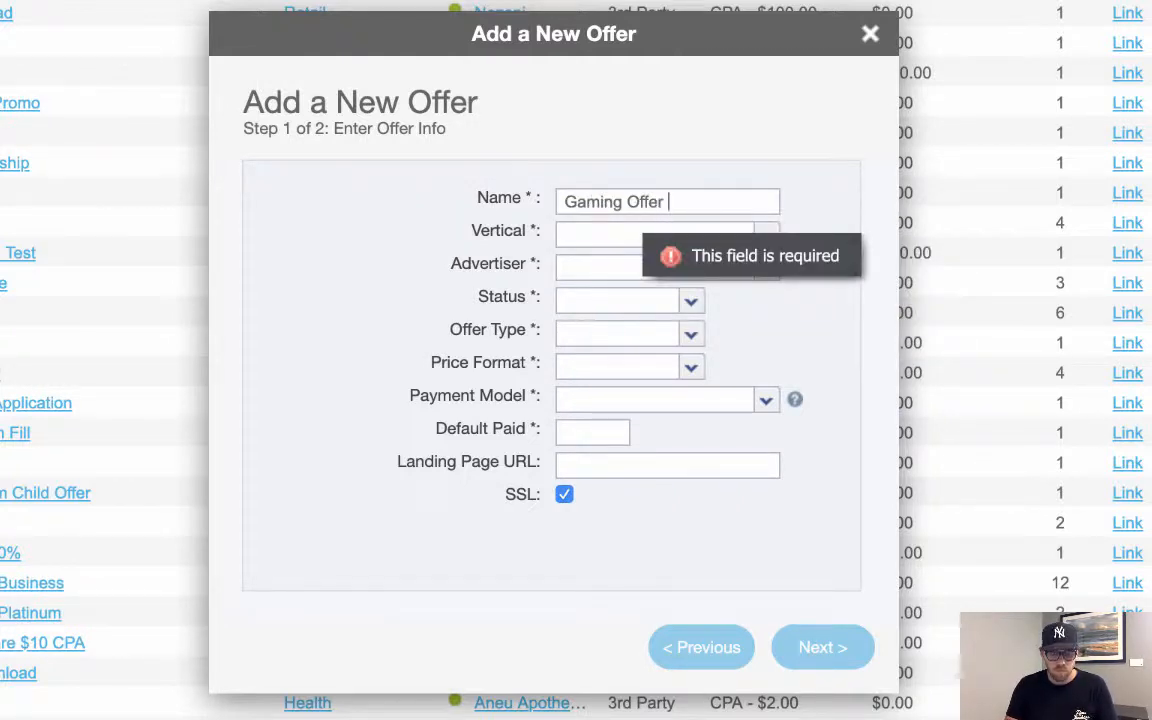
{"action": "type", "text": "123"}
{"action": "key", "text": "Tab"}
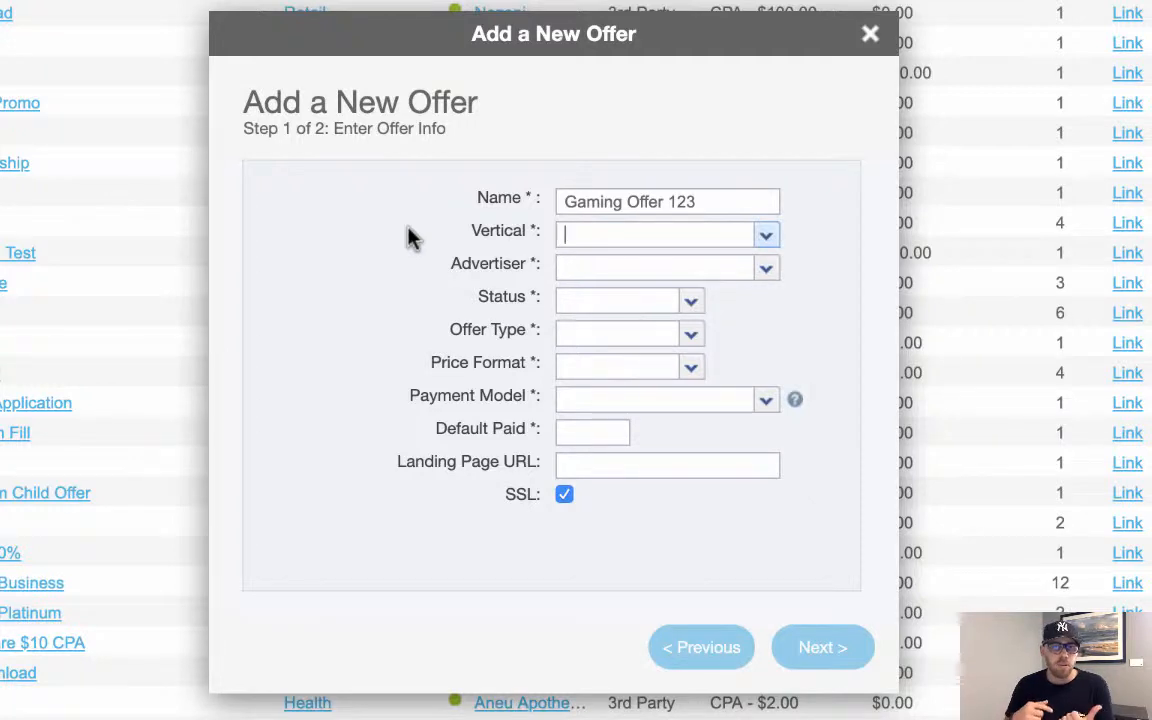
- Assign the new offer to the Gaming vertical and to the advertiser Advertiser Gaming
{"action": "left_click", "coordinate": [766, 238]}
{"action": "type", "text": "gami"}
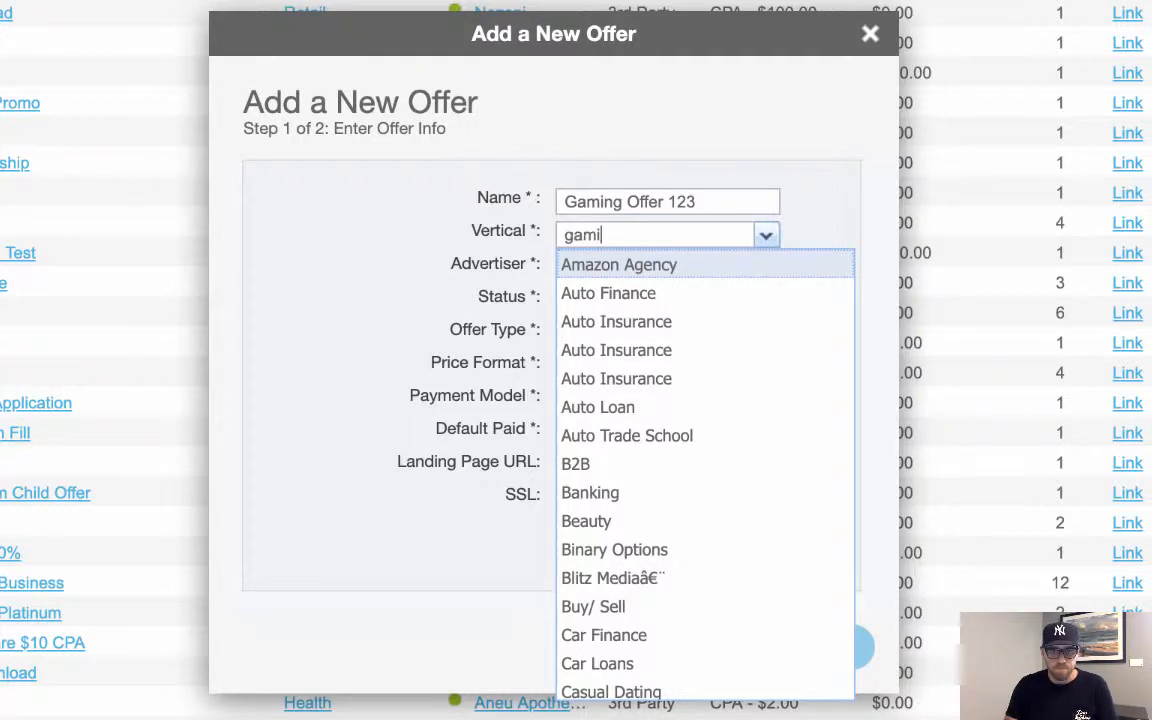
{"action": "type", "text": "ng"}
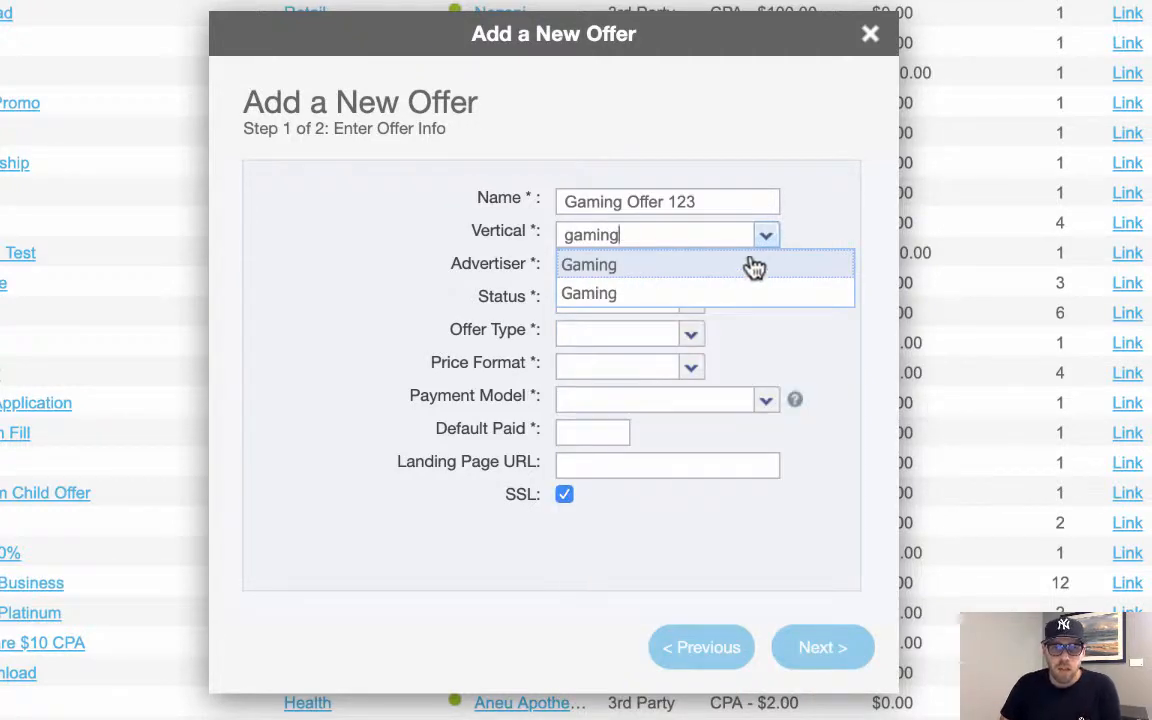
{"action": "left_click", "coordinate": [717, 268]}
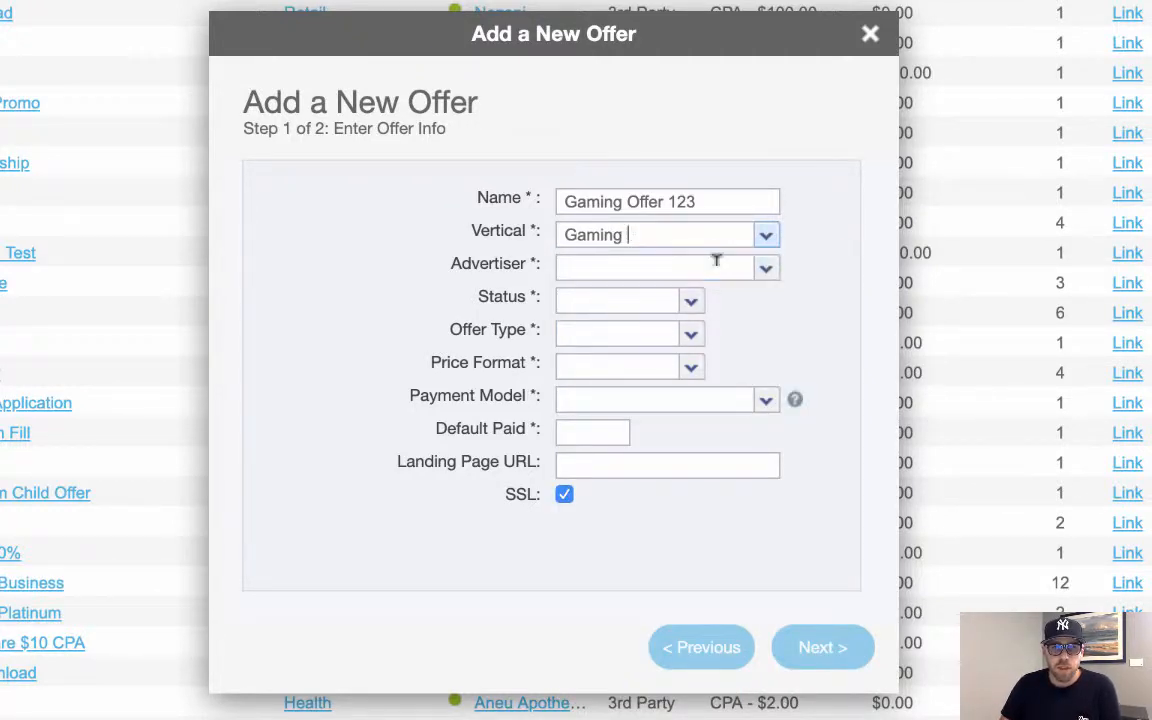
{"action": "left_click", "coordinate": [767, 271]}
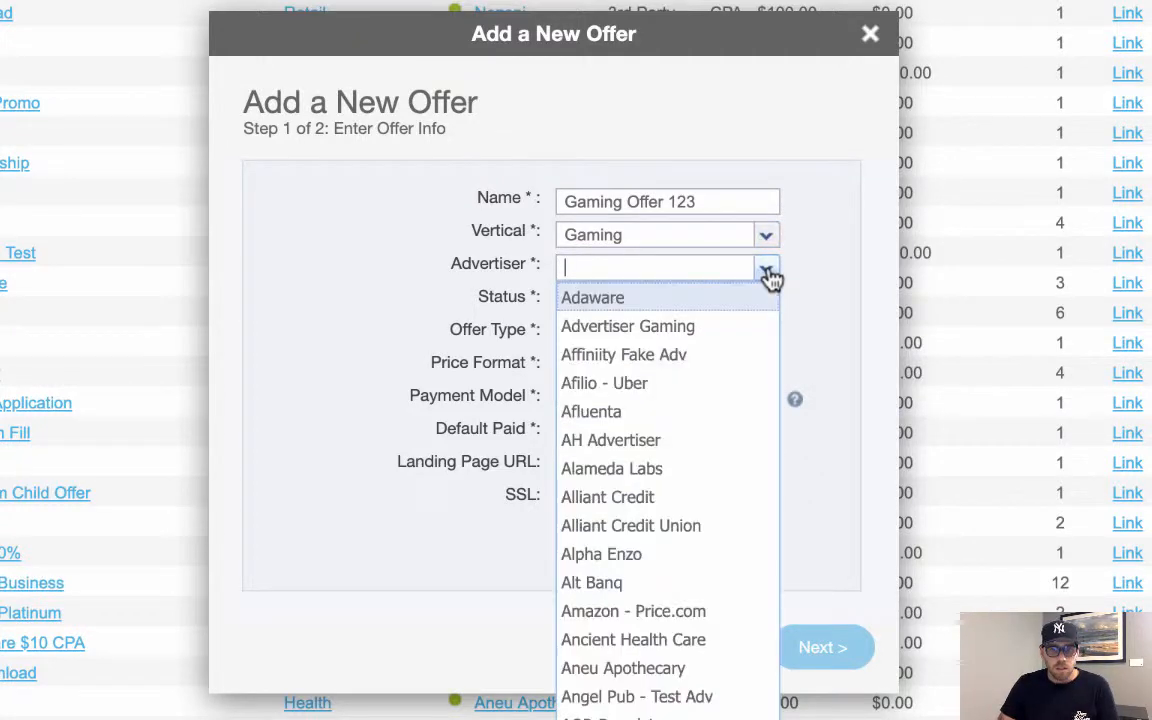
{"action": "type", "text": "Advertiser "}
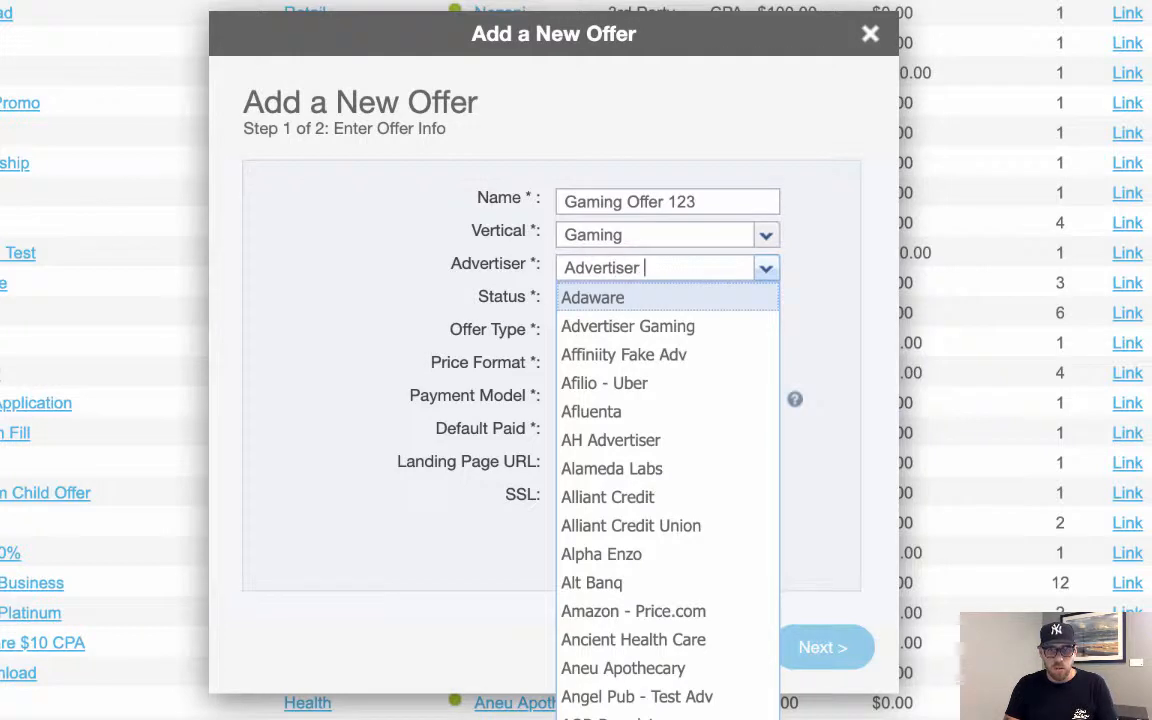
{"action": "type", "text": "Gami"}
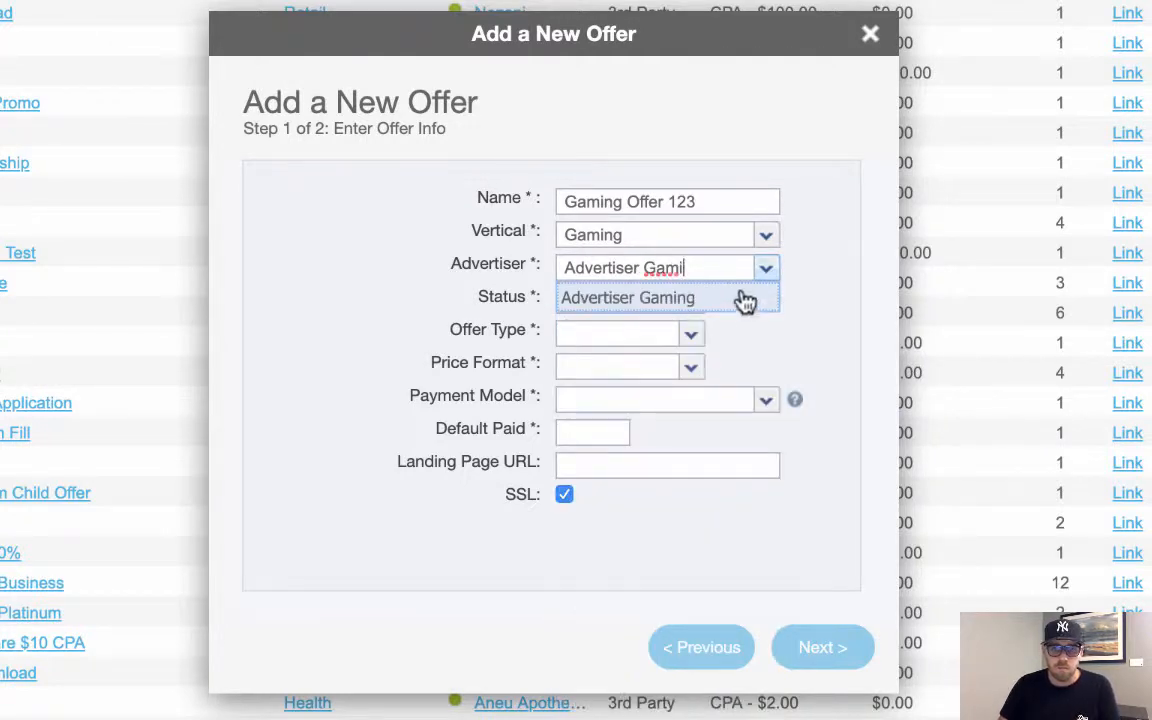
{"action": "left_click", "coordinate": [735, 299]}
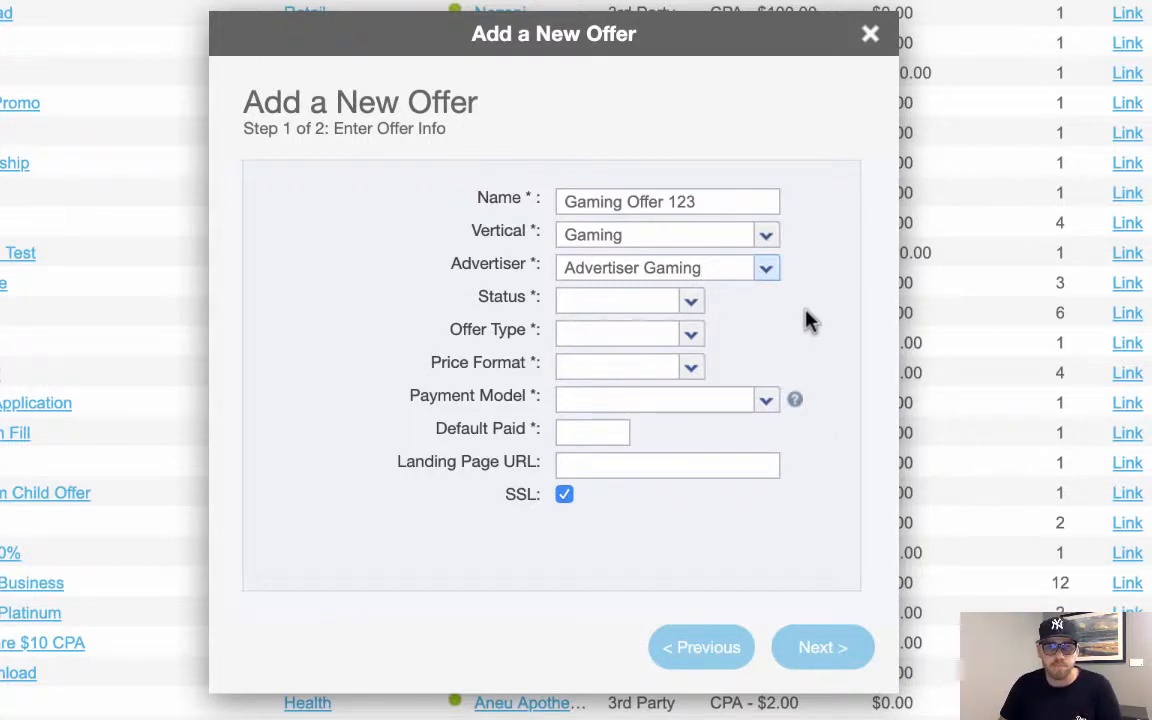
- Set the new offer's status to Private and its offer type to 3rd Party
{"action": "left_click", "coordinate": [689, 303]}
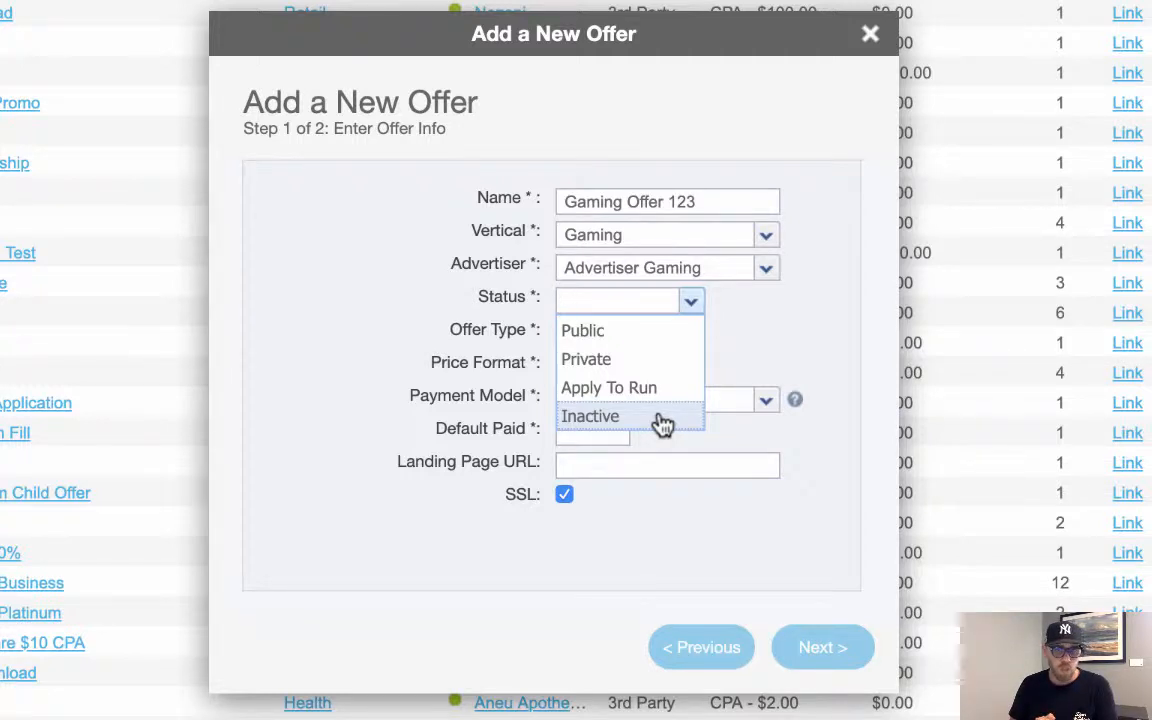
{"action": "left_click", "coordinate": [652, 362]}
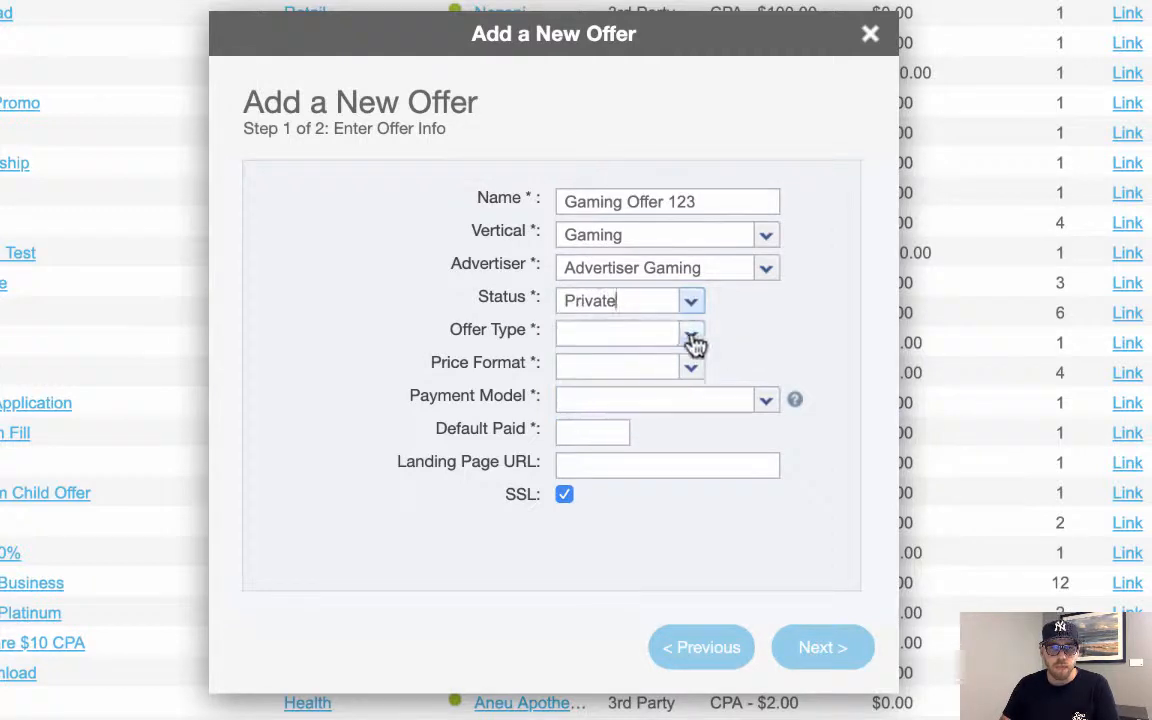
{"action": "left_click", "coordinate": [691, 337]}
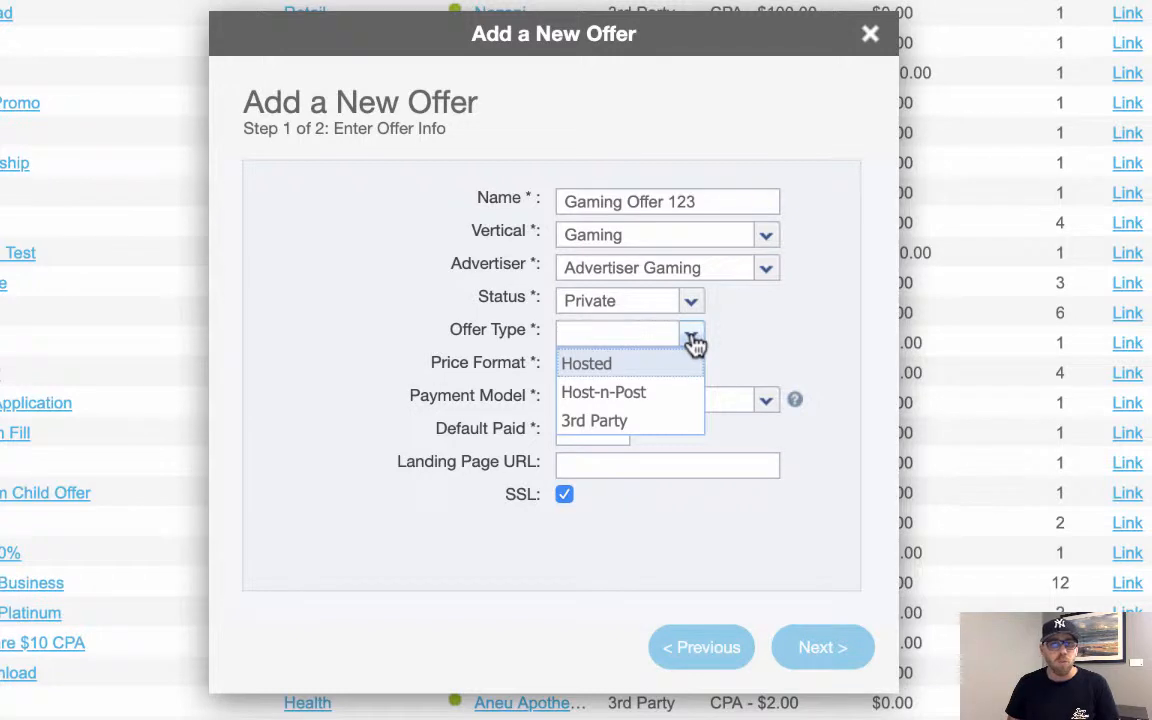
{"action": "left_click", "coordinate": [666, 428]}
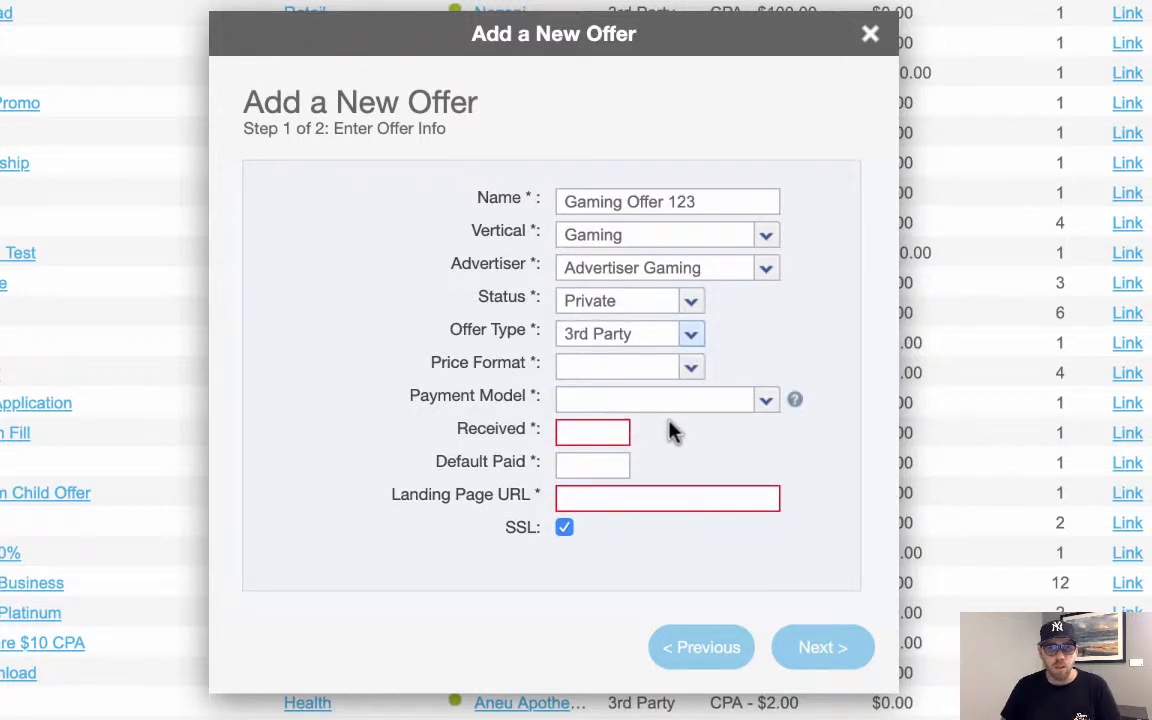
- Set the offer's price format to CPA and its payment model to Last Touch
{"action": "left_click", "coordinate": [692, 367]}
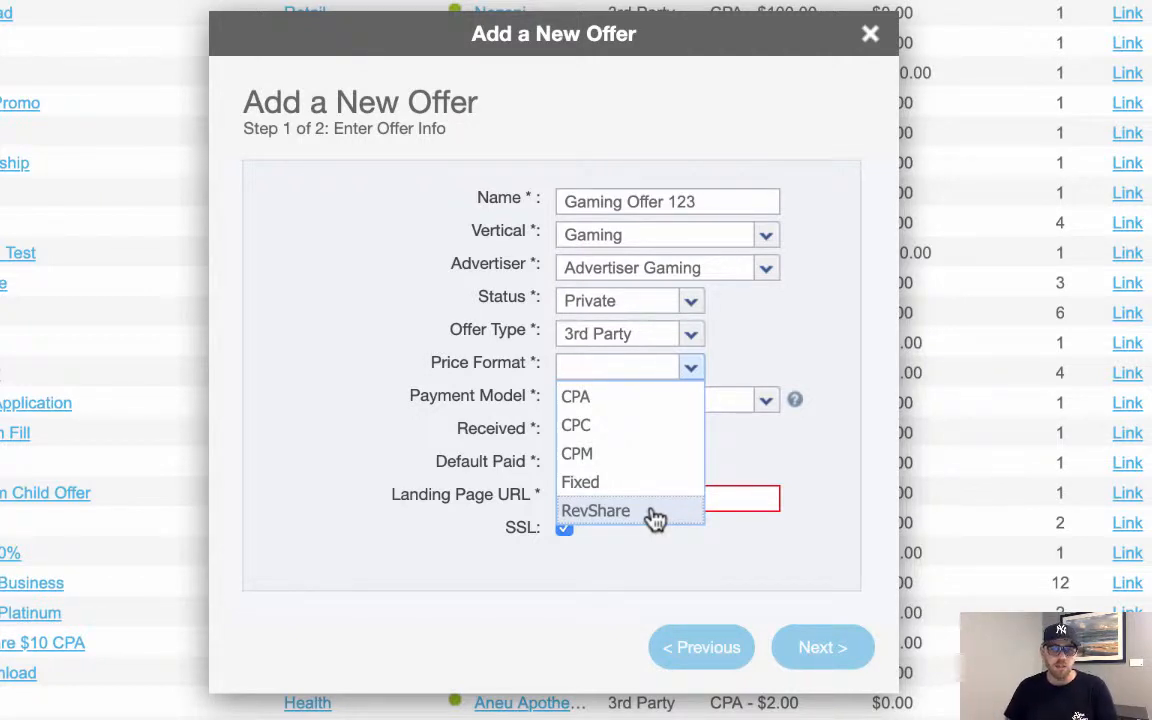
{"action": "left_click", "coordinate": [638, 398]}
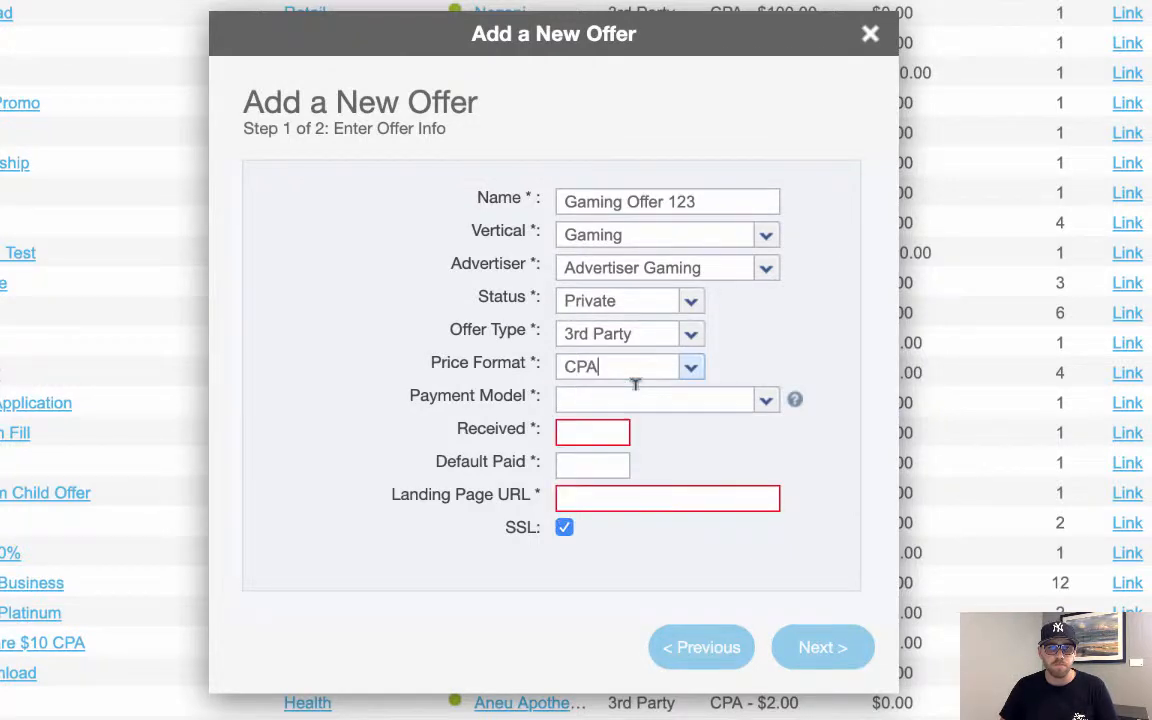
{"action": "left_click", "coordinate": [765, 408]}
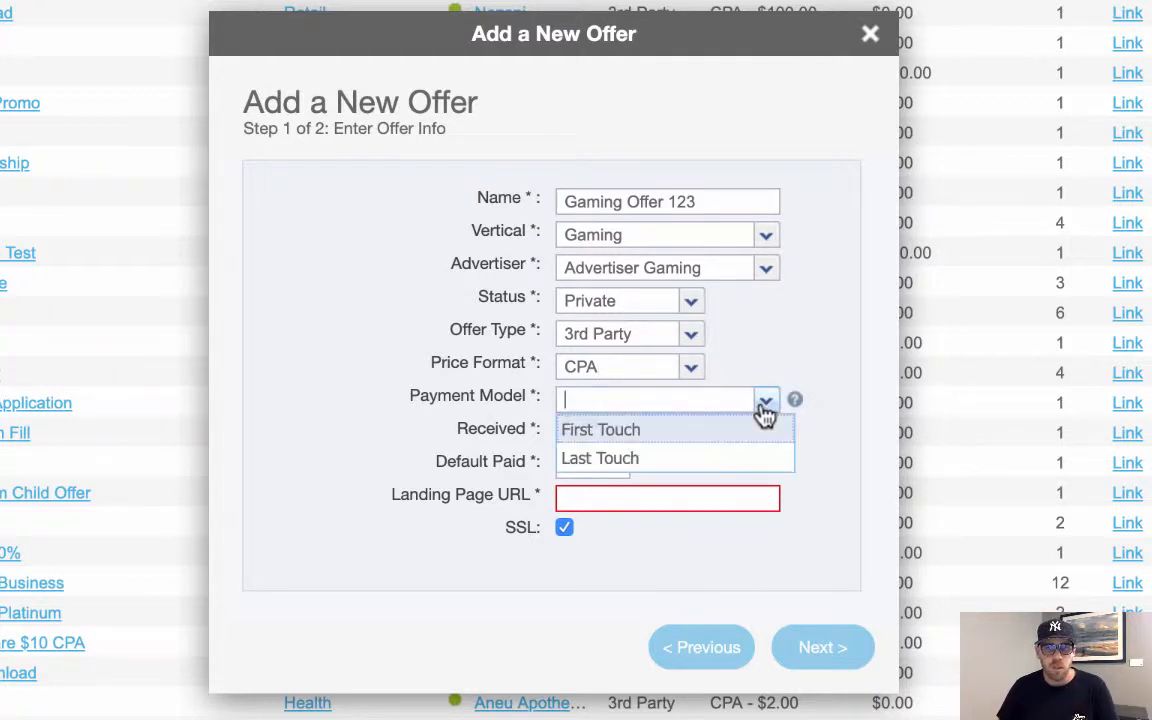
{"action": "left_click", "coordinate": [700, 465]}
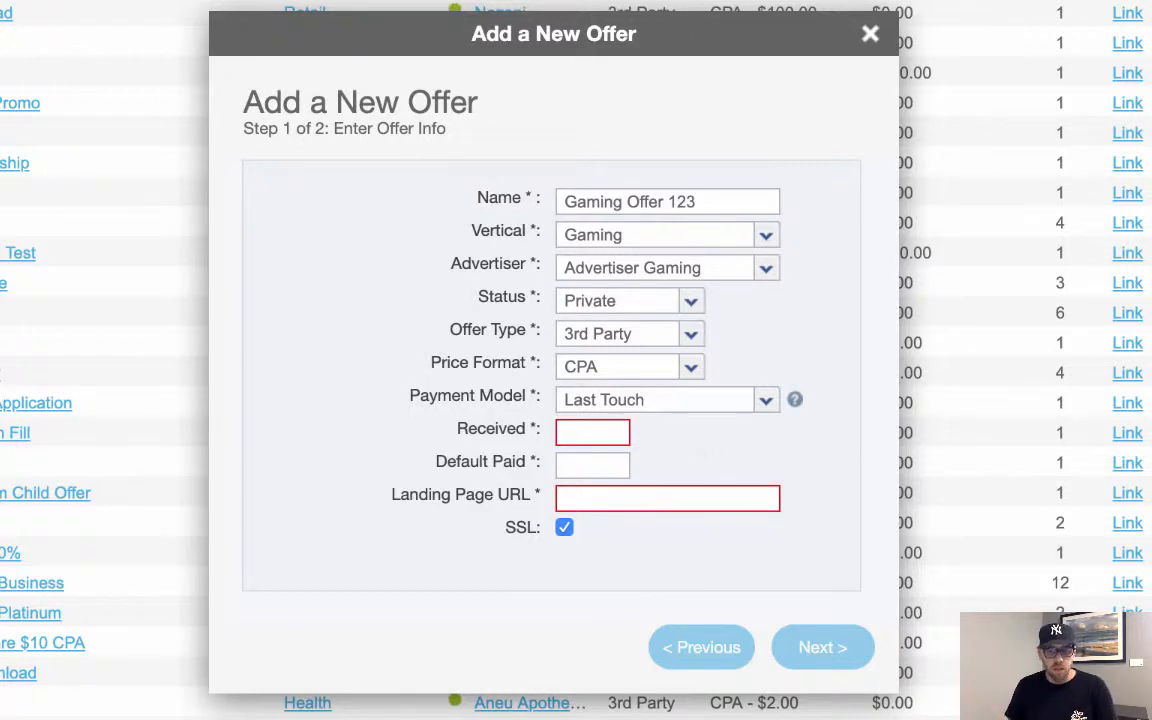
- Set the offer's received amount to 5.00 and its default paid amount to 3.50
{"action": "type", "text": "5"}
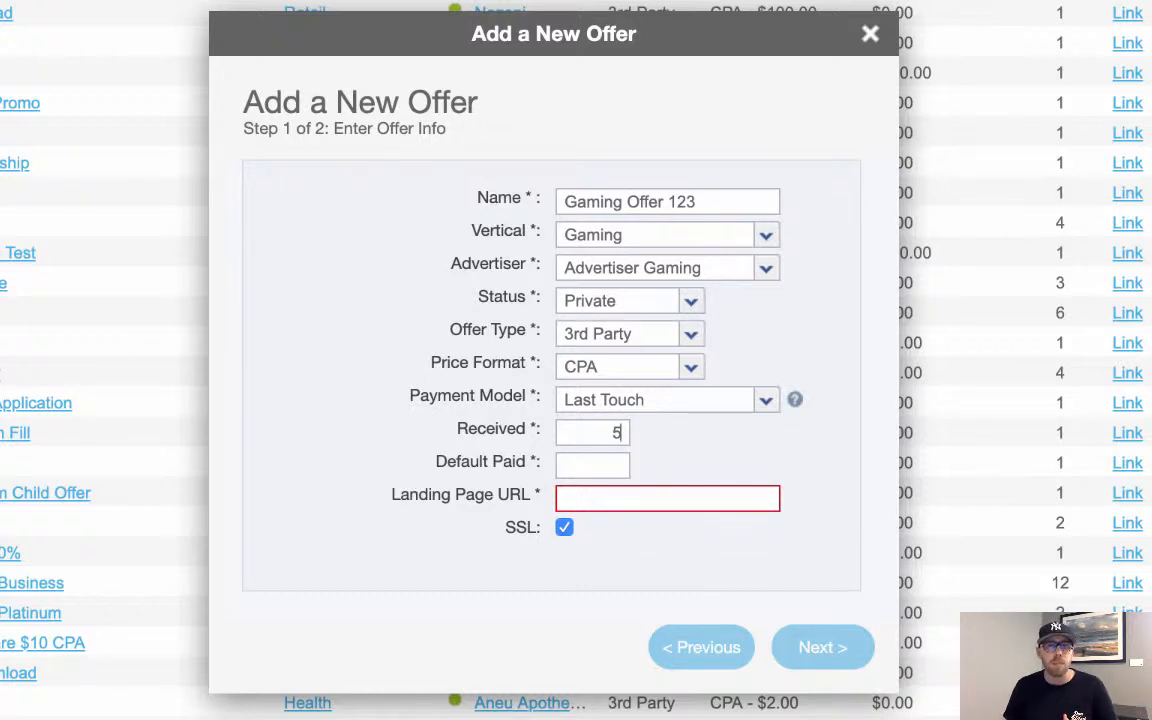
{"action": "left_click", "coordinate": [621, 459]}
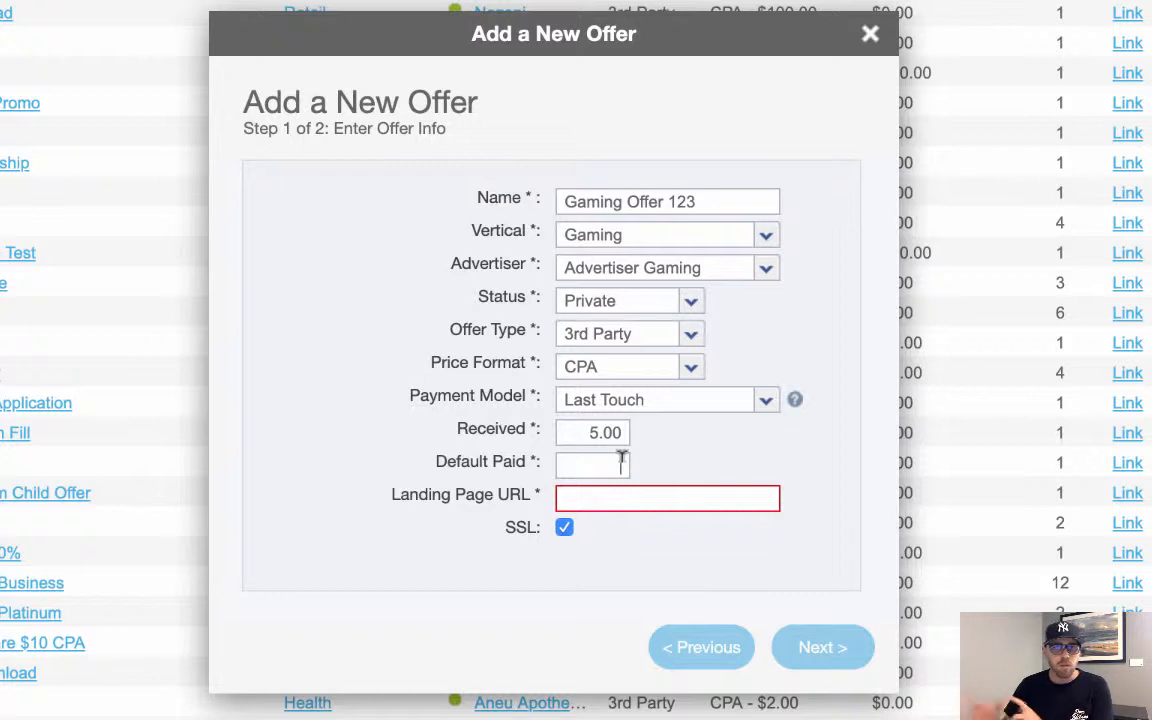
{"action": "type", "text": "3.50"}
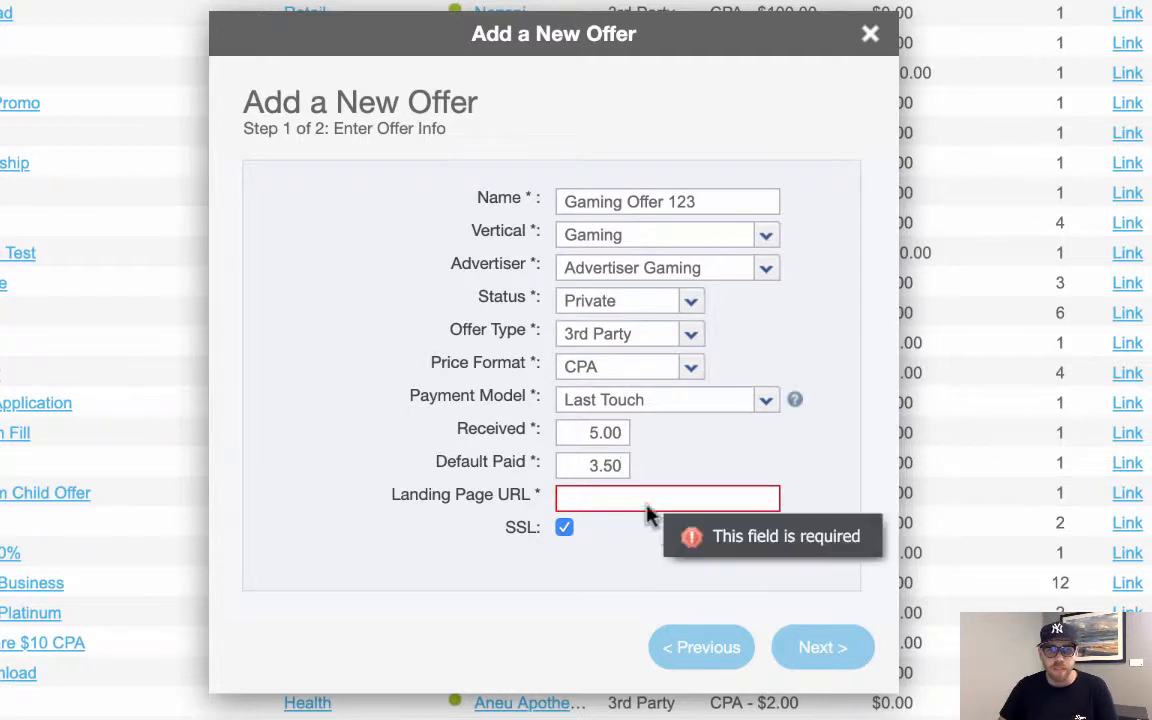
{"action": "left_click", "coordinate": [693, 497]}
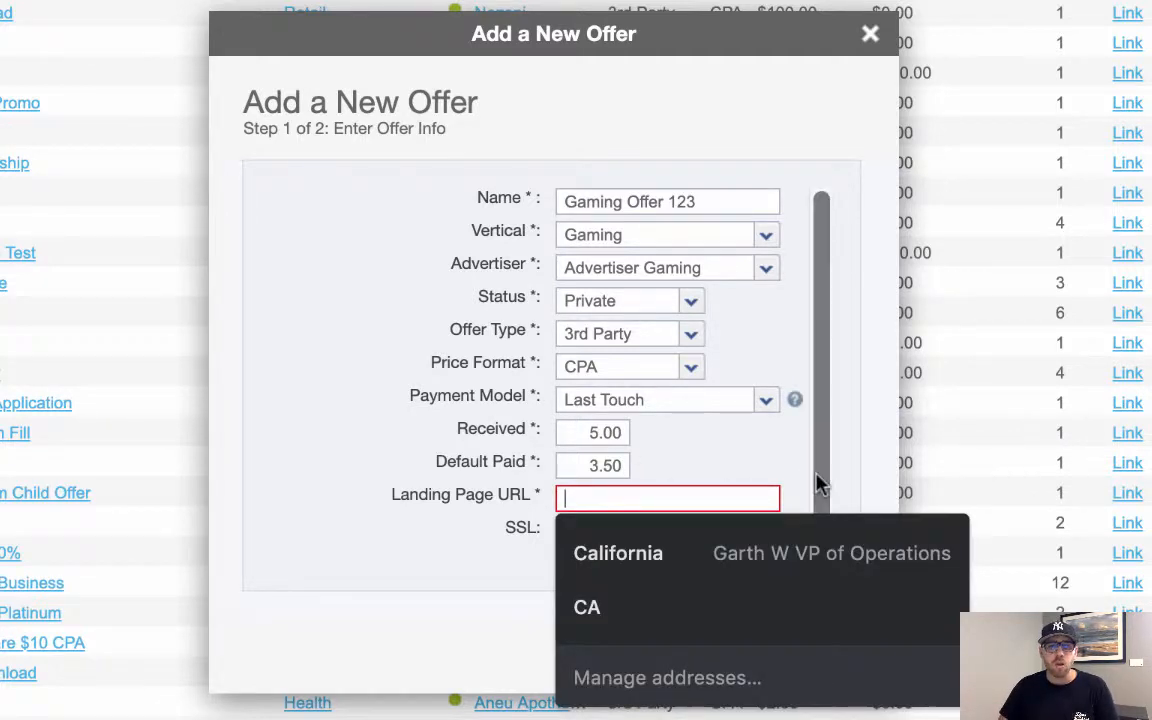
{"action": "left_click", "coordinate": [753, 465]}
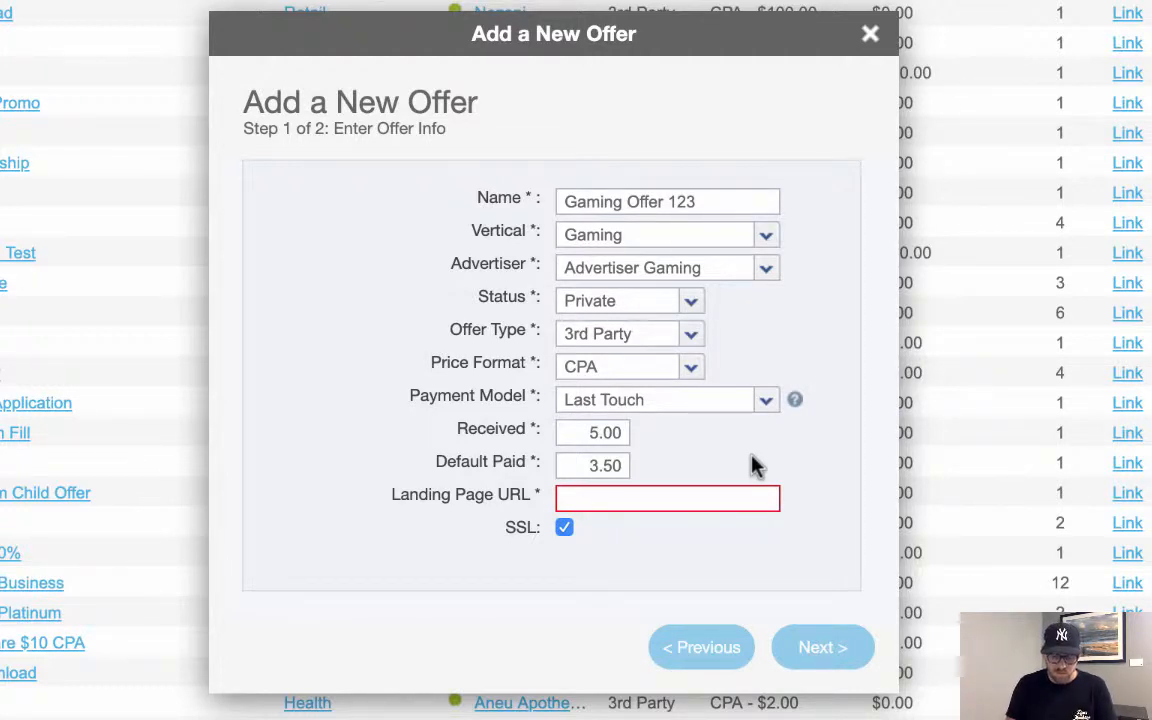
{"action": "left_click", "coordinate": [640, 493]}
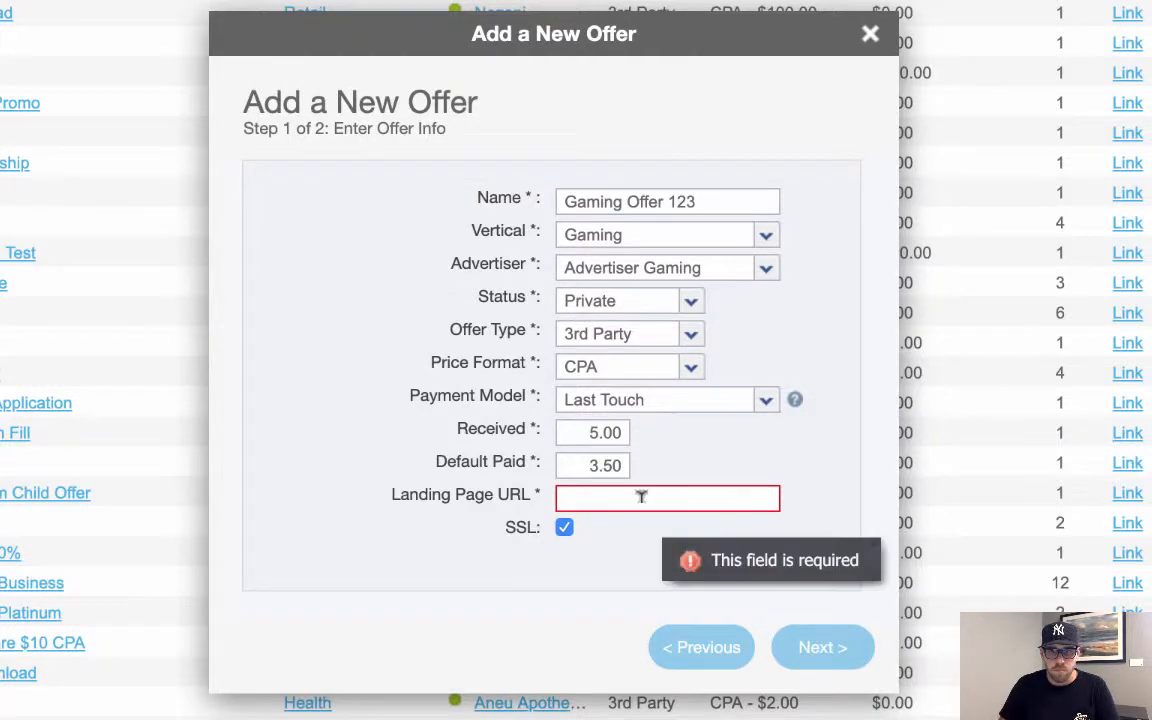
{"action": "type", "text": "https://"}
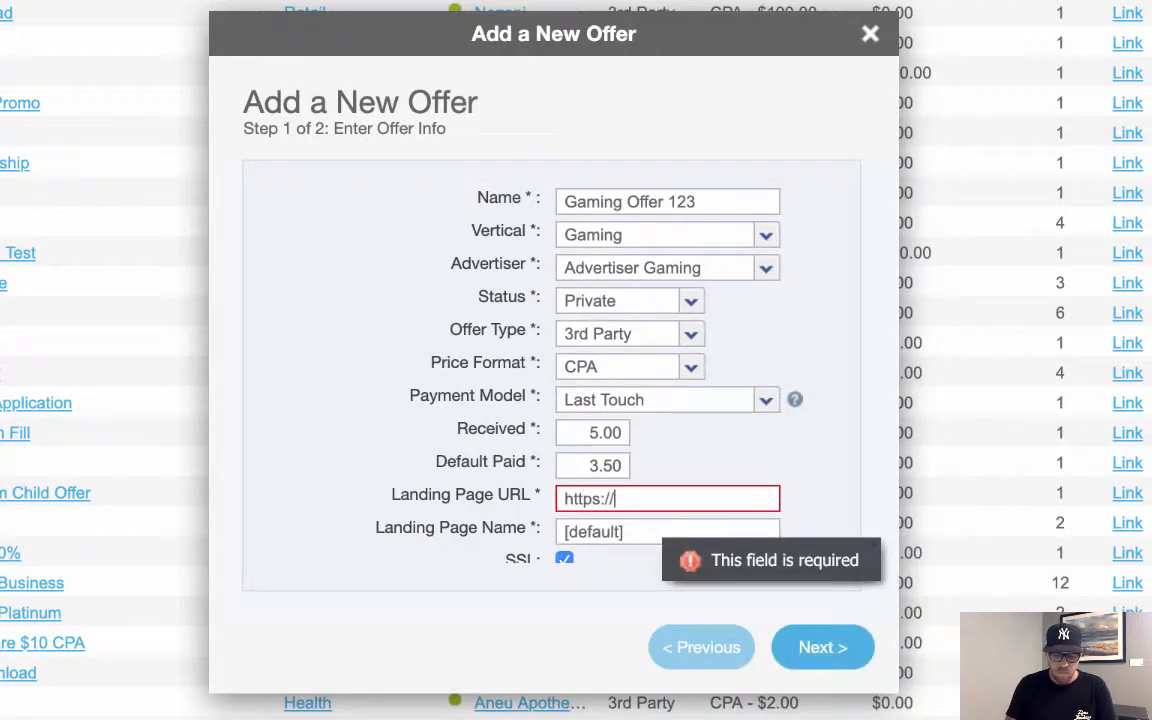
{"action": "type", "text": "website.com"}
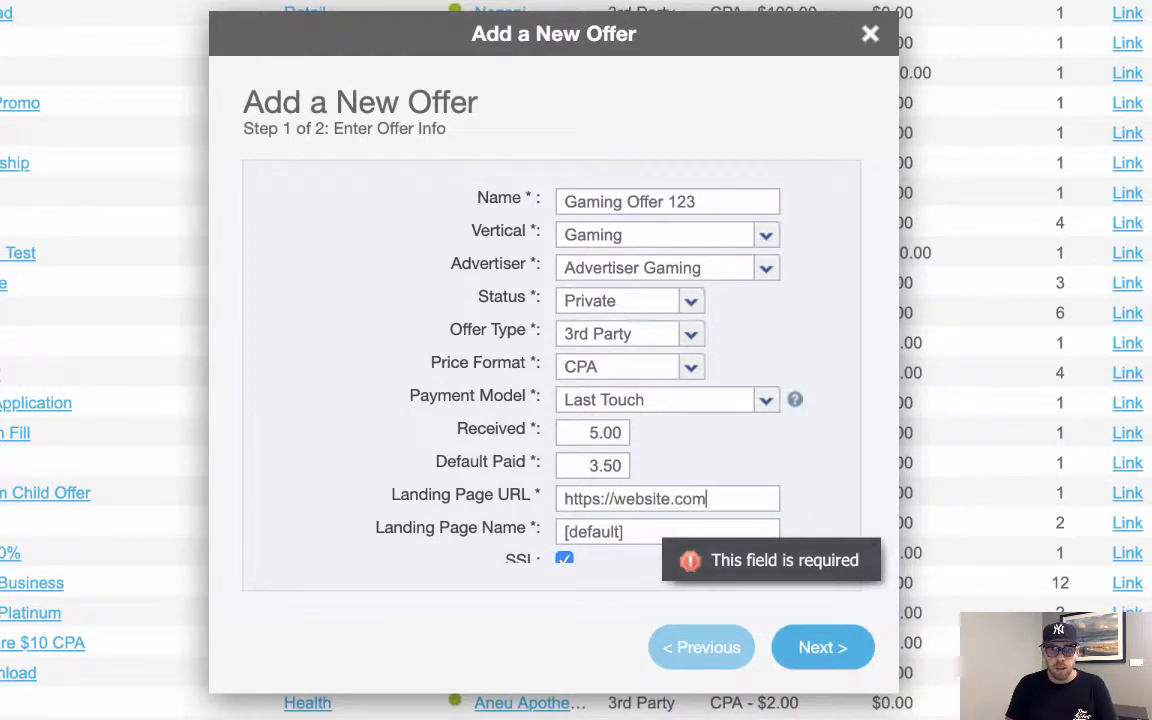
{"action": "type", "text": "/"}
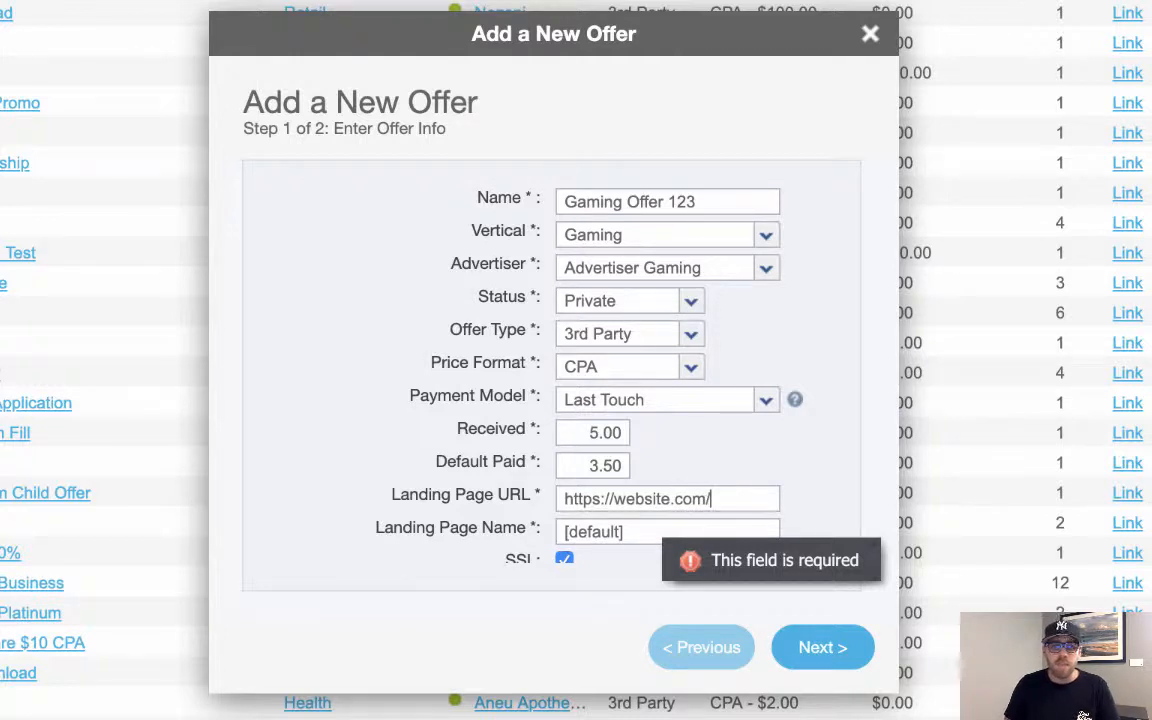
{"action": "type", "text": "?affi"}
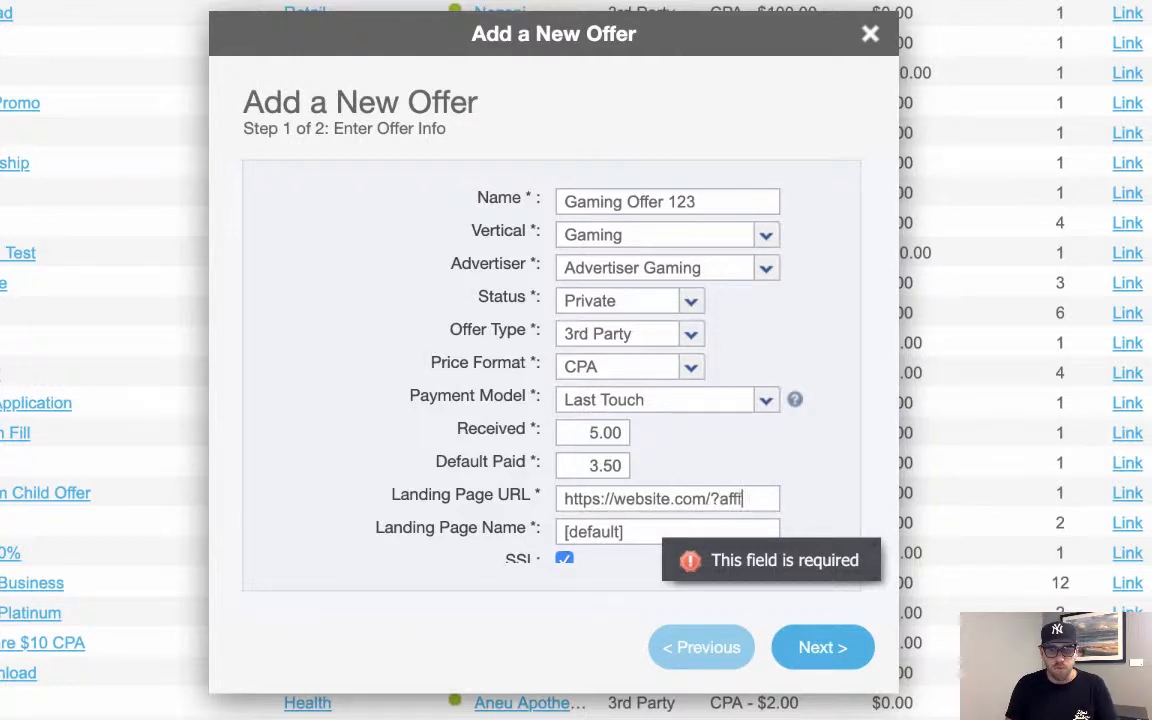
{"action": "type", "text": "liate_id"}
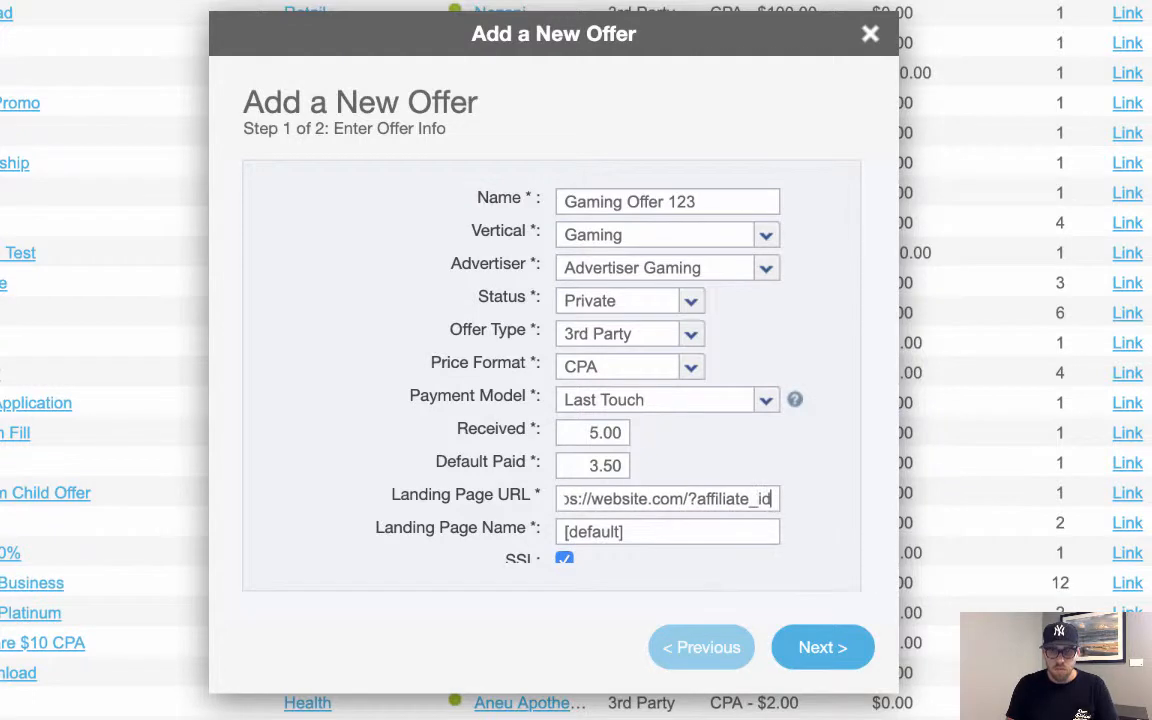
{"action": "type", "text": "=&"}
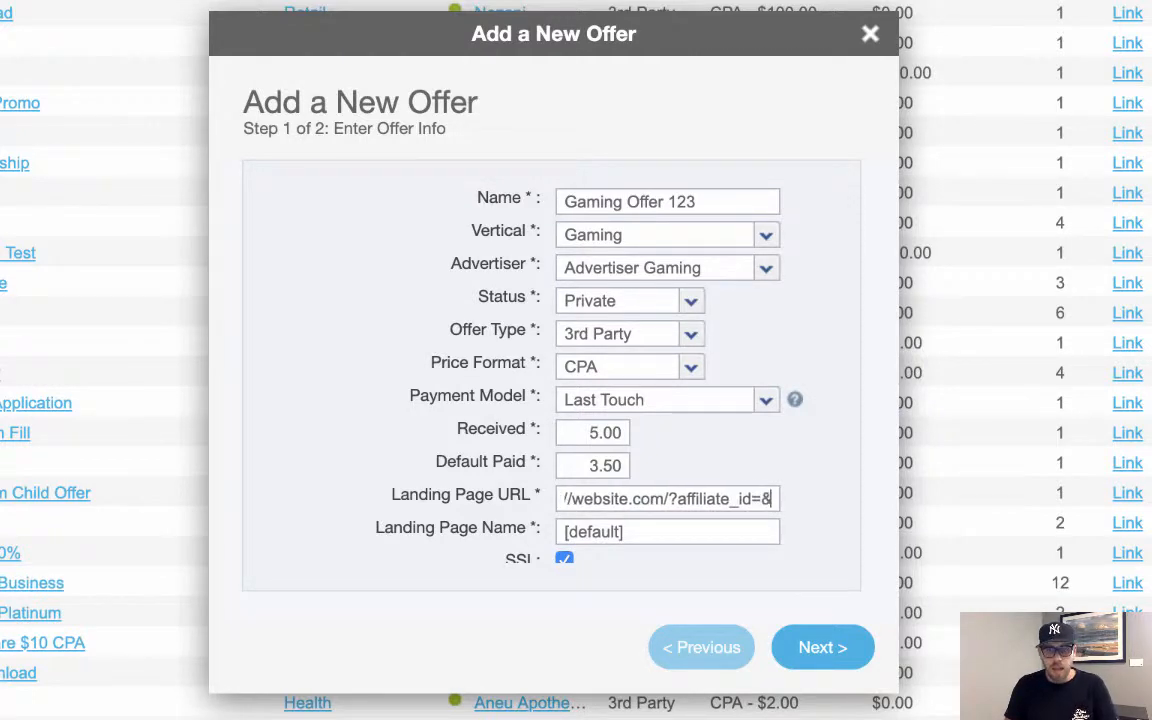
{"action": "type", "text": "creative_"}
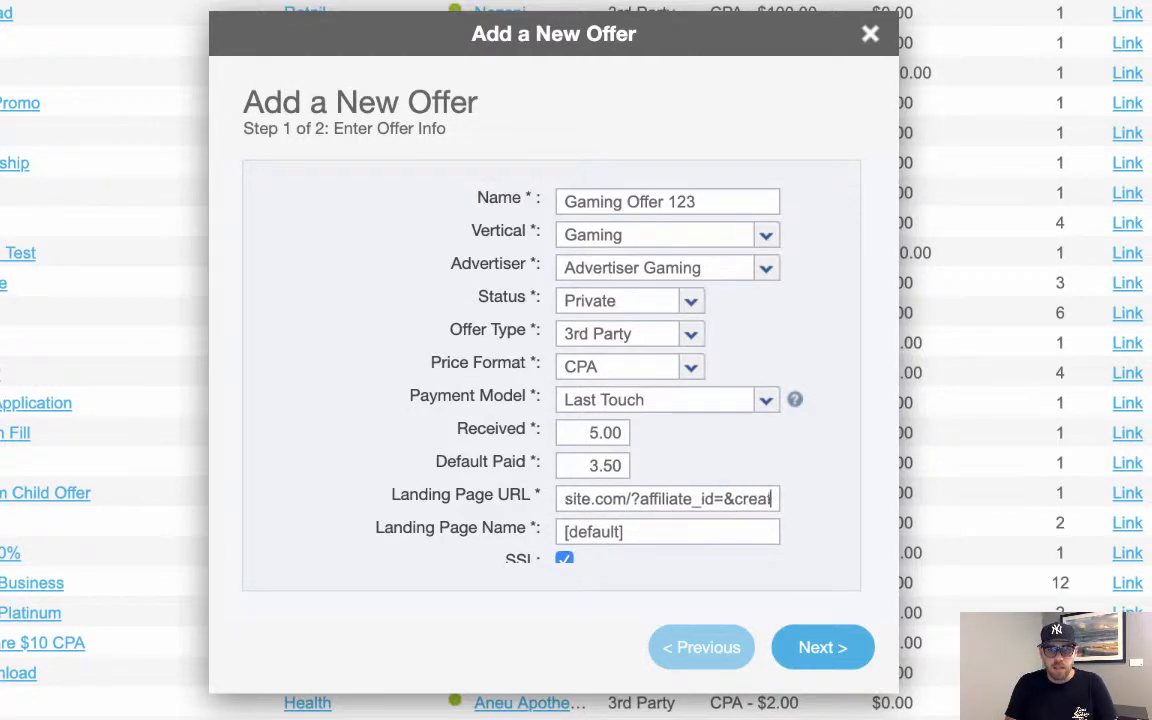
{"action": "type", "text": "id"}
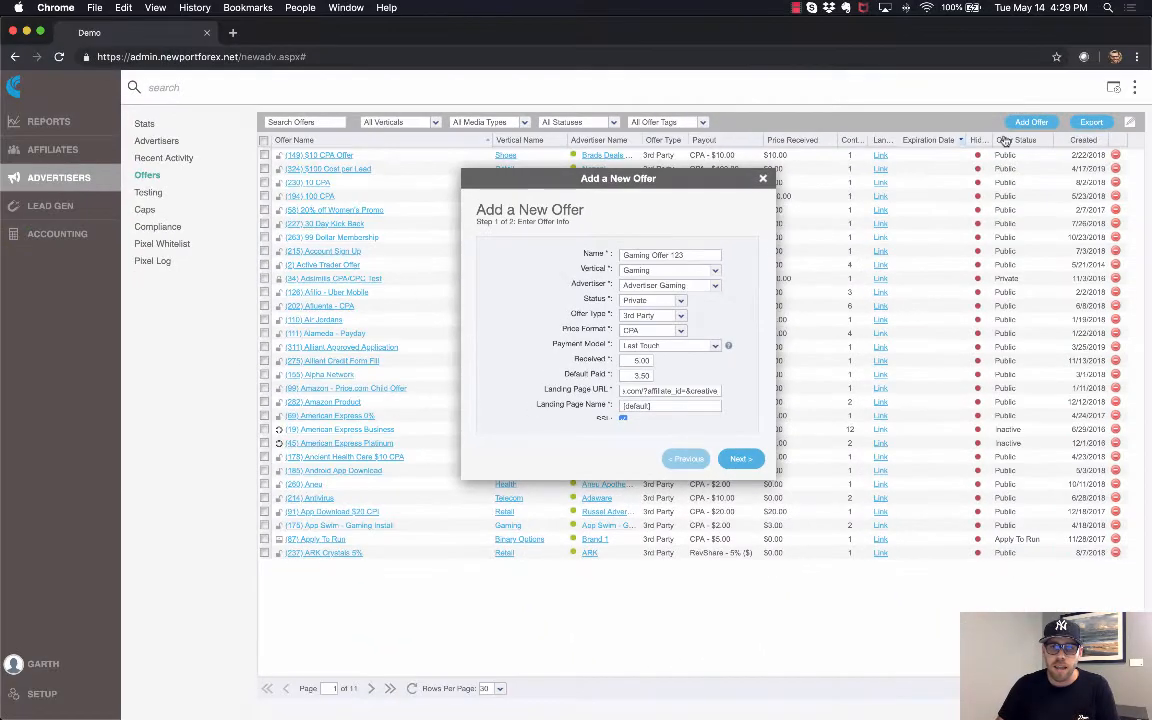
- Show the list of available tracking tokens and place it beside the new offer form
{"action": "left_click", "coordinate": [1135, 90]}
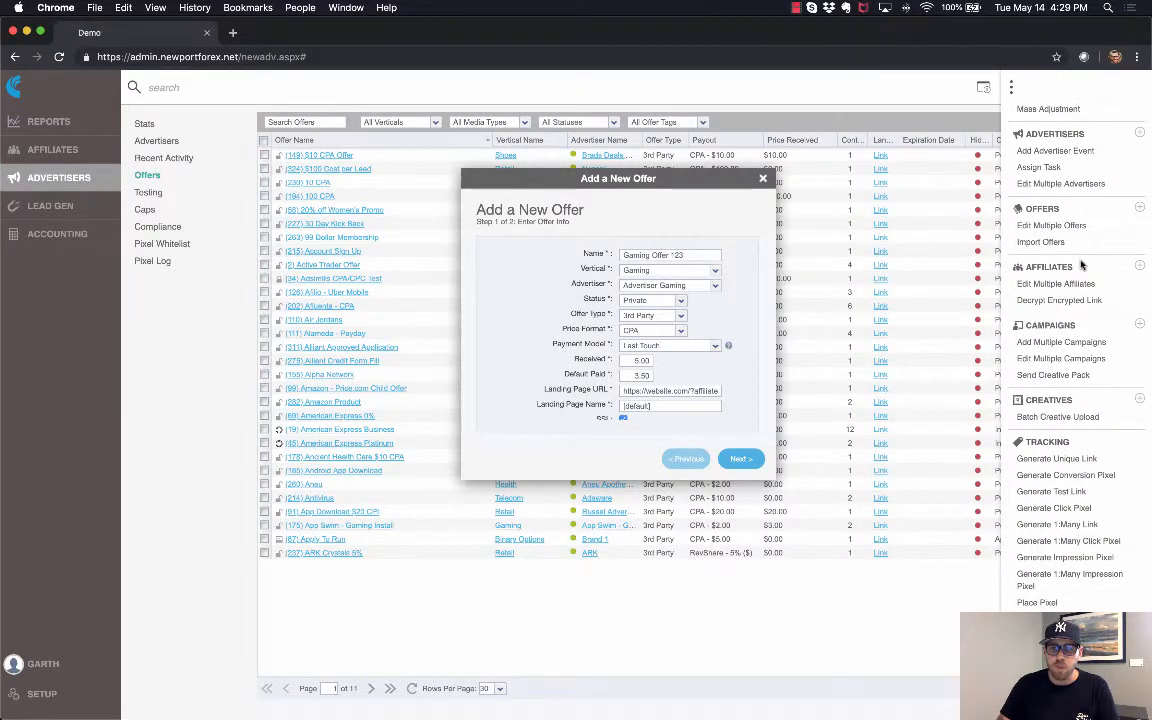
{"action": "scroll", "coordinate": [1081, 265], "scroll_direction": "down", "scroll_amount": 5}
{"action": "scroll", "coordinate": [1085, 265], "scroll_direction": "down", "scroll_amount": 2}
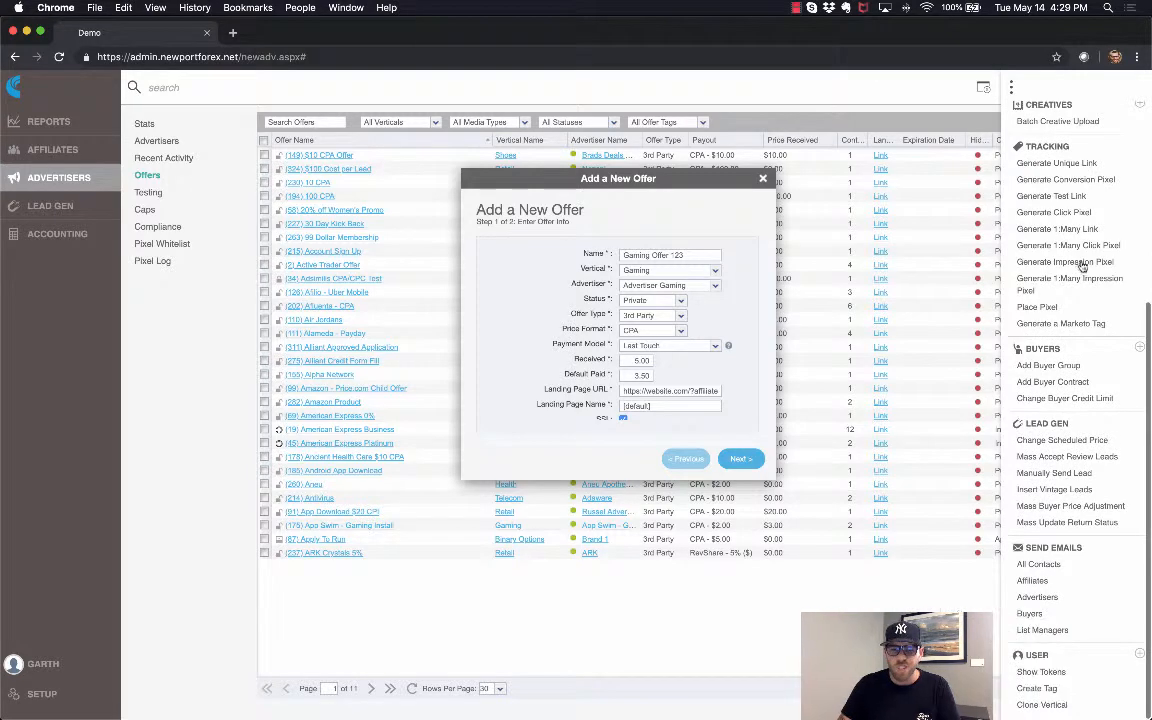
{"action": "left_click", "coordinate": [1048, 672]}
{"action": "left_click_drag", "start_coordinate": [612, 191], "coordinate": [832, 194]}
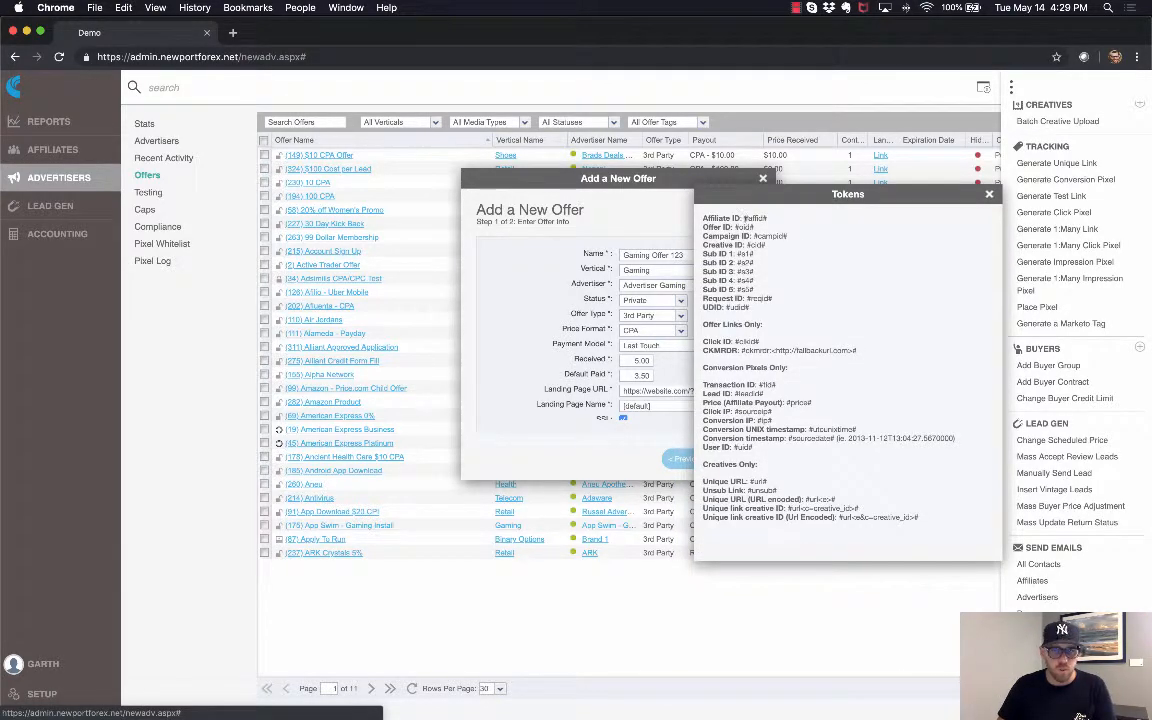
{"action": "left_click_drag", "start_coordinate": [763, 195], "coordinate": [831, 163]}
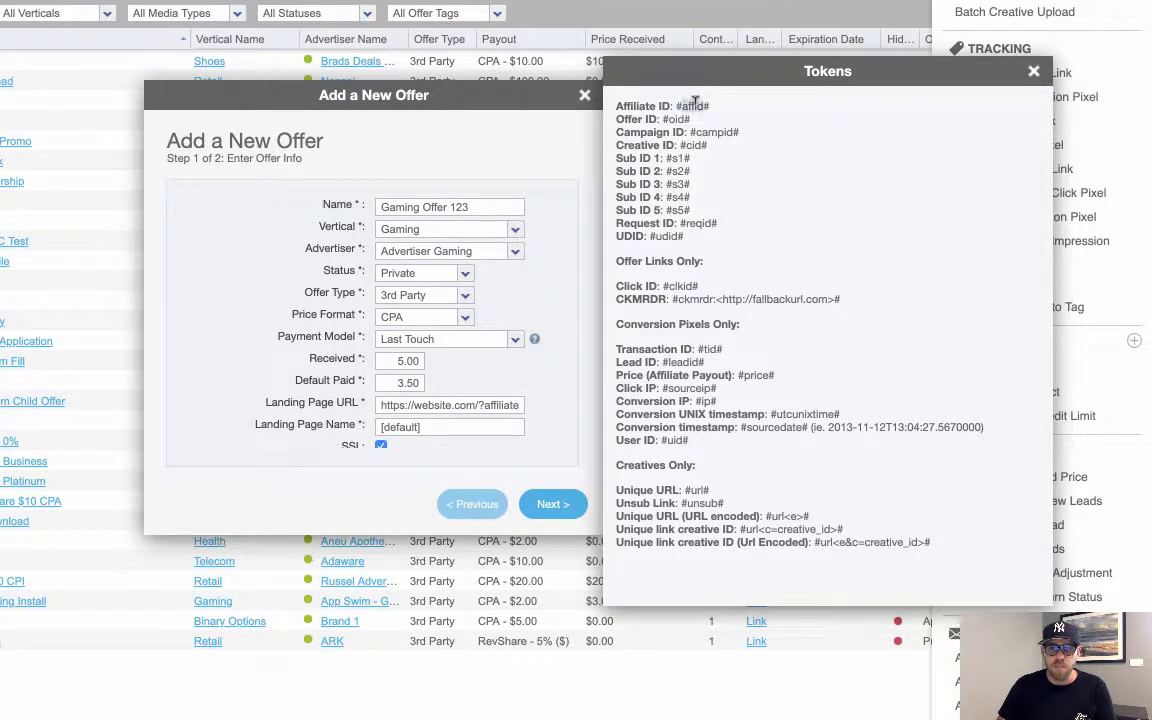
- Copy the Affiliate ID token #affid# into the landing page URL as the value of affiliate_id
{"action": "left_click_drag", "start_coordinate": [714, 107], "coordinate": [676, 105]}
{"action": "key", "text": "ctrl+c"}
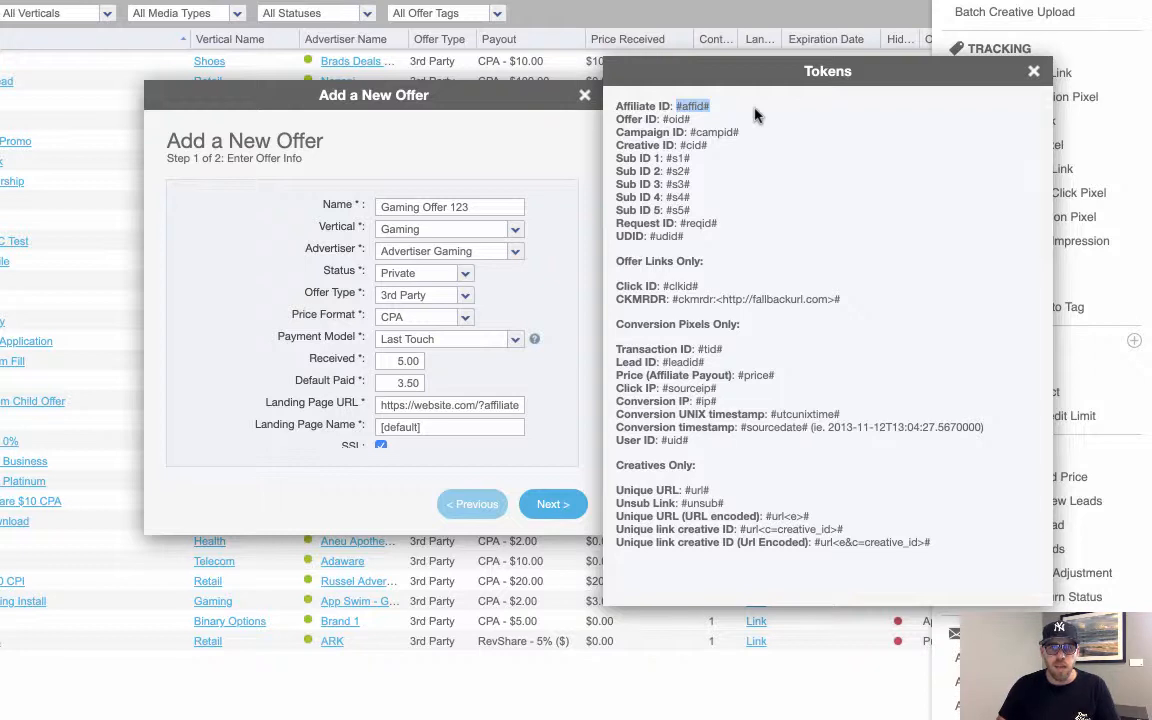
{"action": "left_click", "coordinate": [489, 403]}
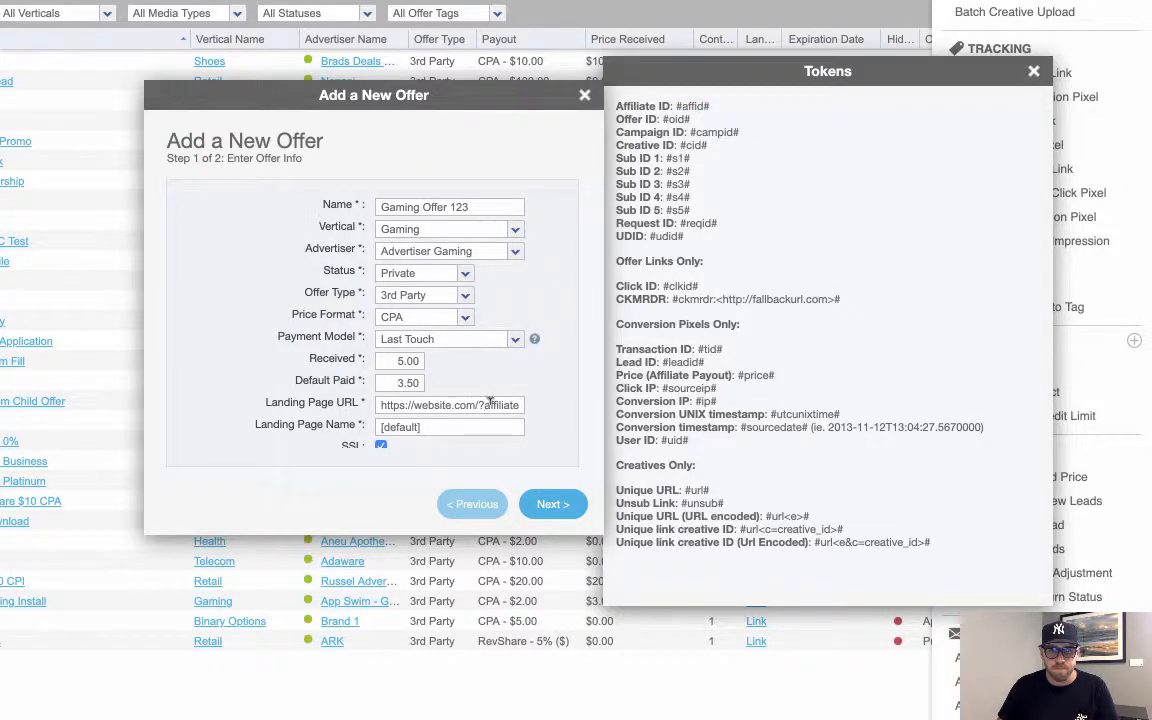
{"action": "scroll", "coordinate": [490, 403], "scroll_direction": "right", "scroll_amount": 2}
{"action": "left_click", "coordinate": [458, 402]}
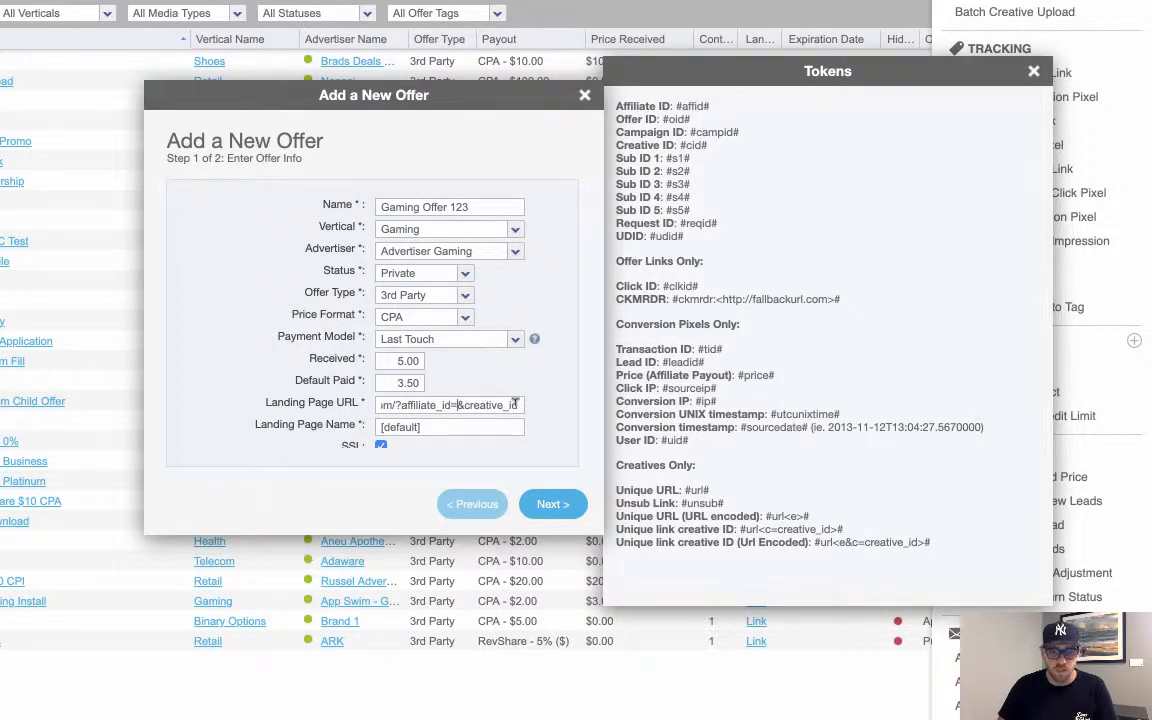
{"action": "key", "text": "ctrl+v"}
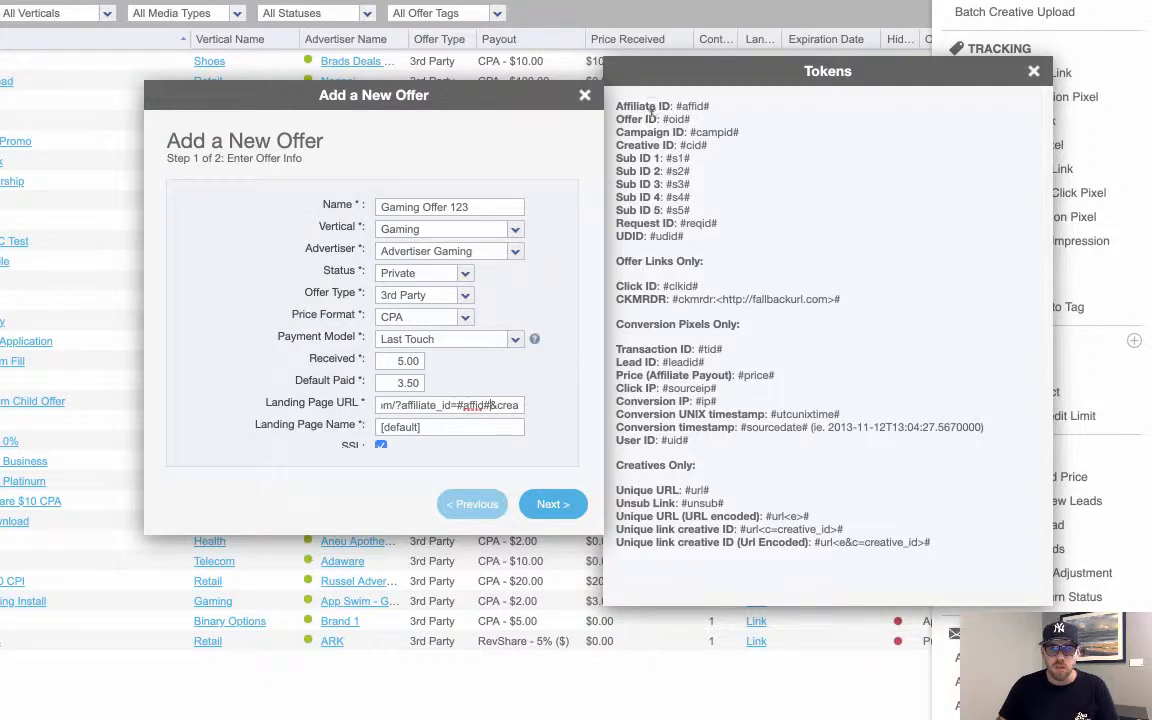
- Append the Creative ID token to the landing page URL so it ends in creative_id=#cid#, and close the token list
{"action": "left_click_drag", "start_coordinate": [709, 146], "coordinate": [680, 145]}
{"action": "key", "text": "ctrl+c"}
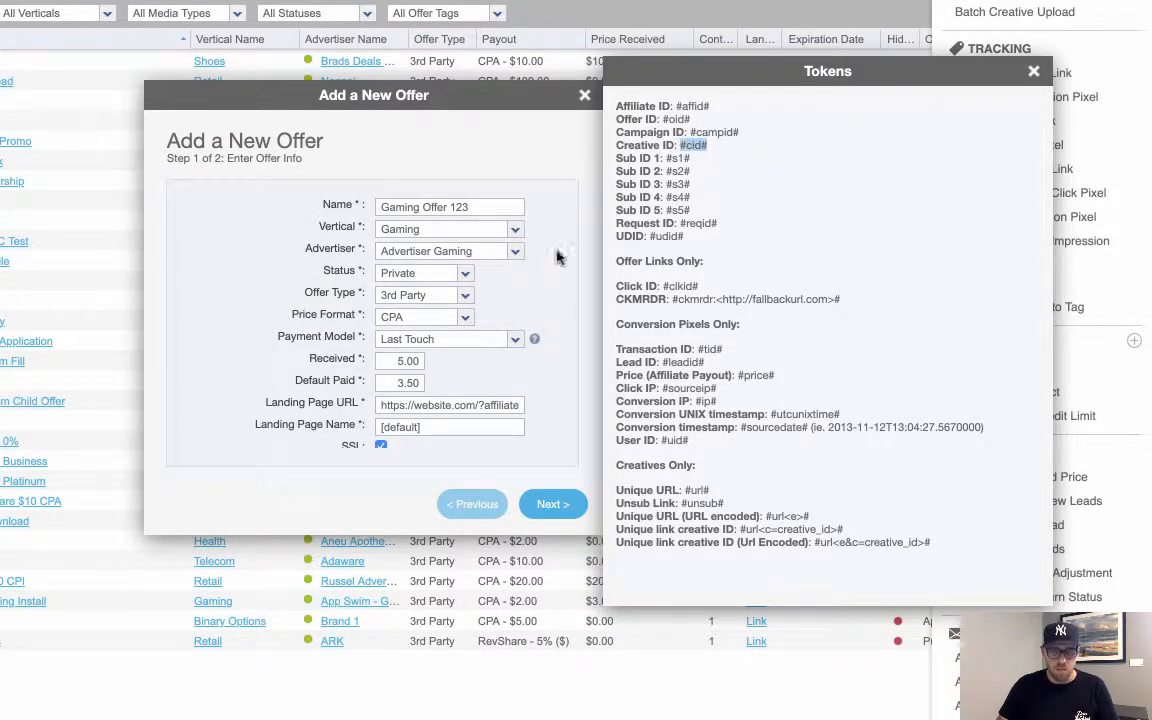
{"action": "left_click", "coordinate": [515, 404]}
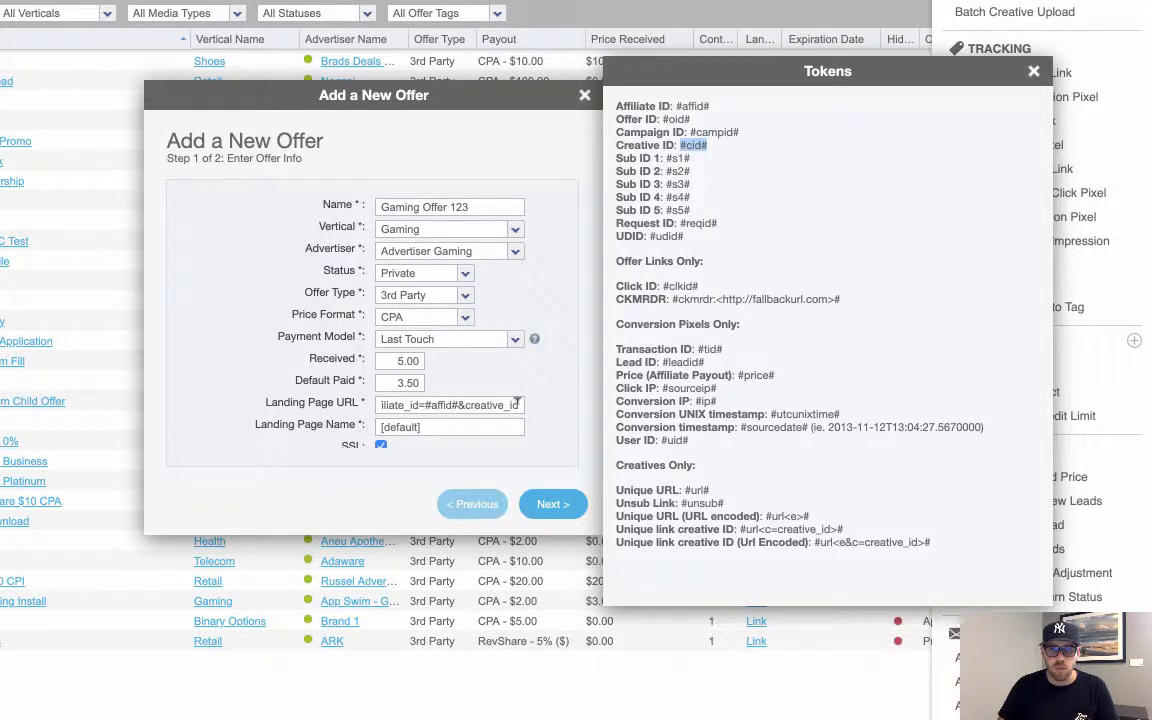
{"action": "type", "text": "="}
{"action": "key", "text": "ctrl+v"}
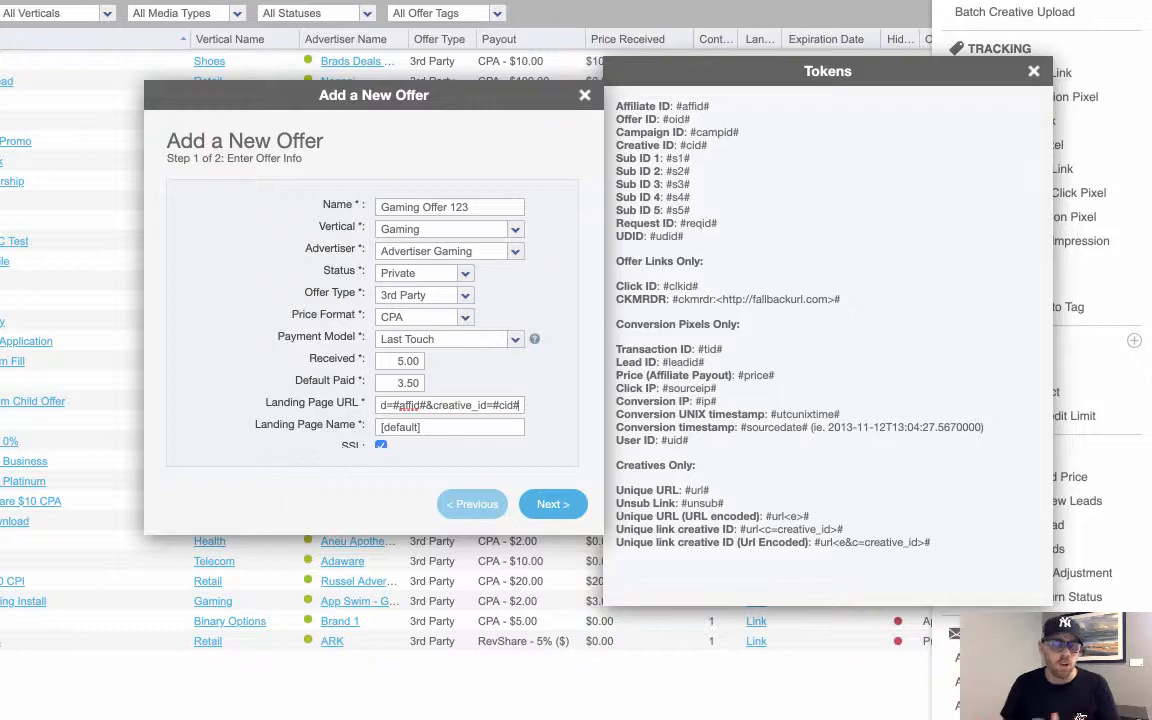
{"action": "left_click", "coordinate": [1033, 71]}
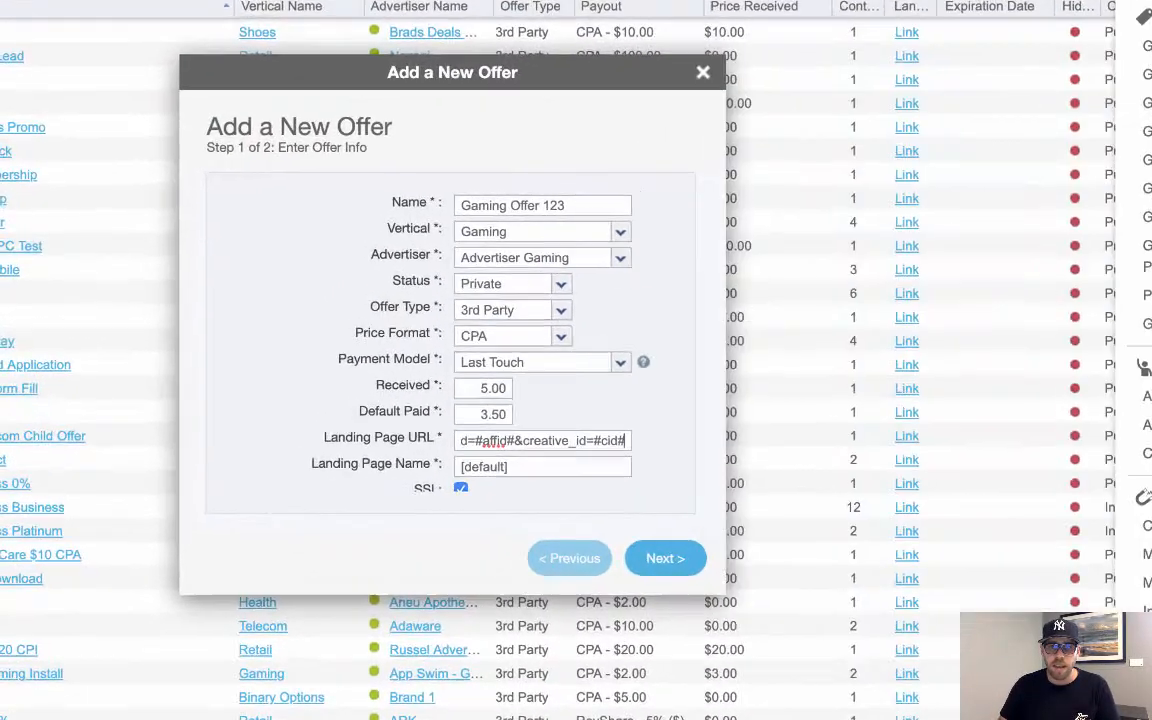
- Finish adding Gaming Offer 123 with SSL kept enabled and the [default] landing page name, and hide the actions list
{"action": "left_click_drag", "start_coordinate": [790, 44], "coordinate": [762, 33]}
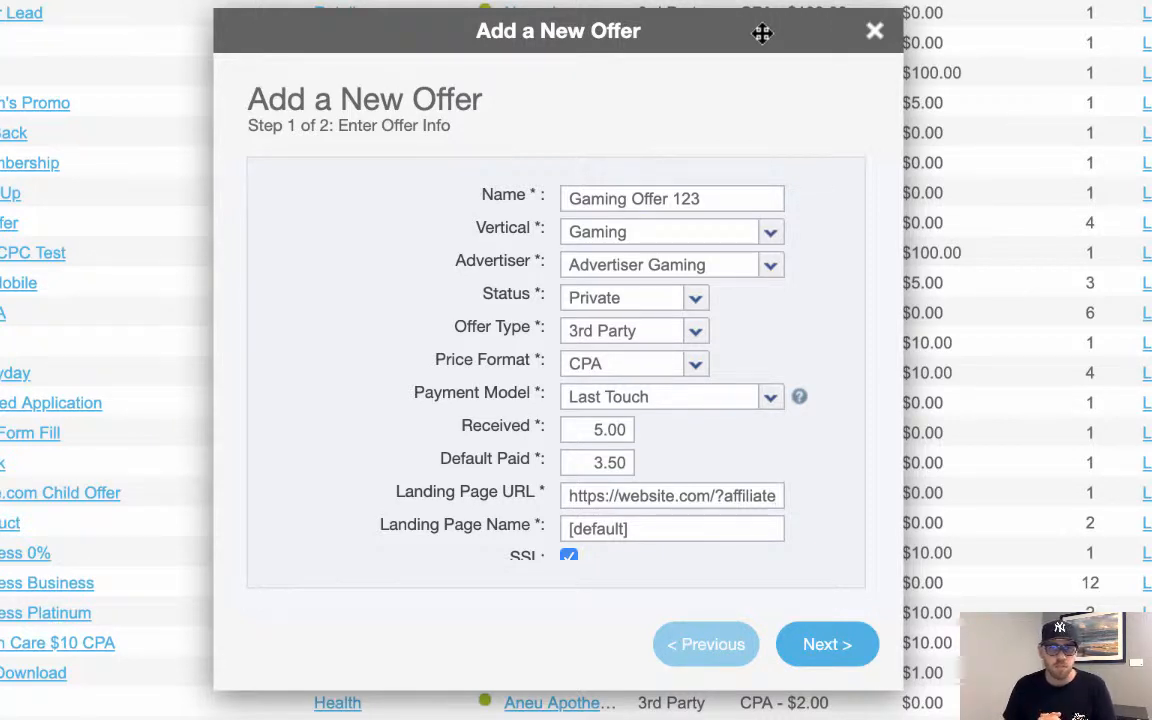
{"action": "scroll", "coordinate": [623, 204], "scroll_direction": "down", "scroll_amount": 1}
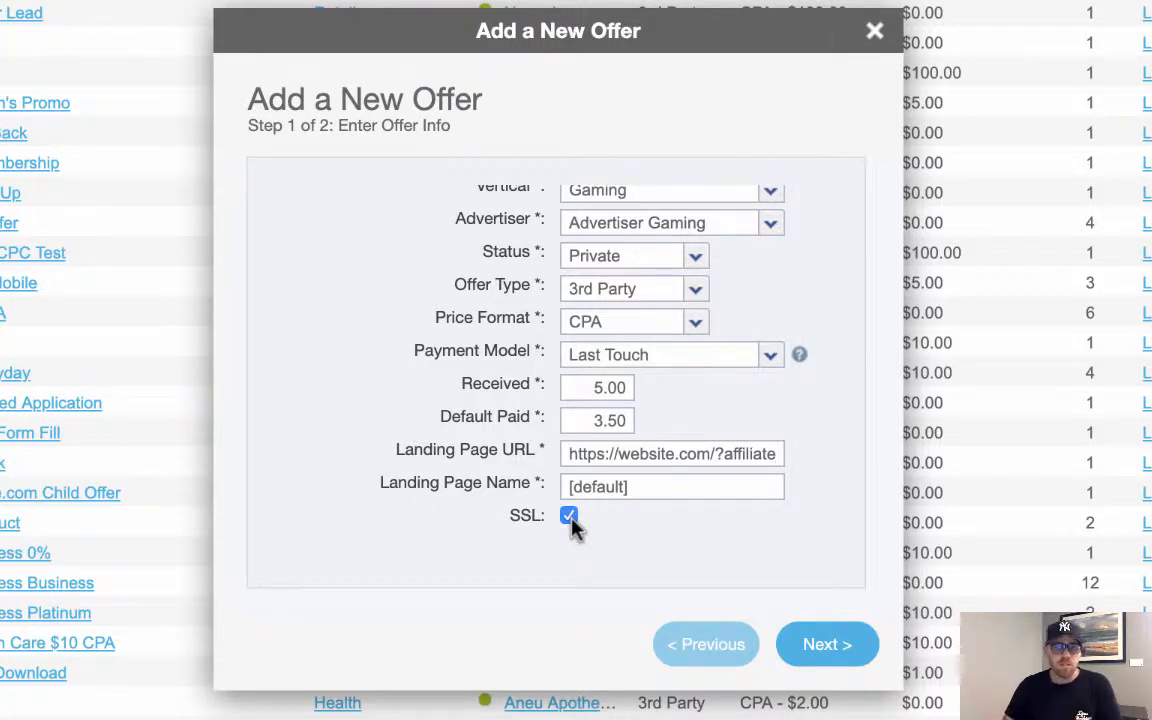
{"action": "left_click", "coordinate": [830, 650]}
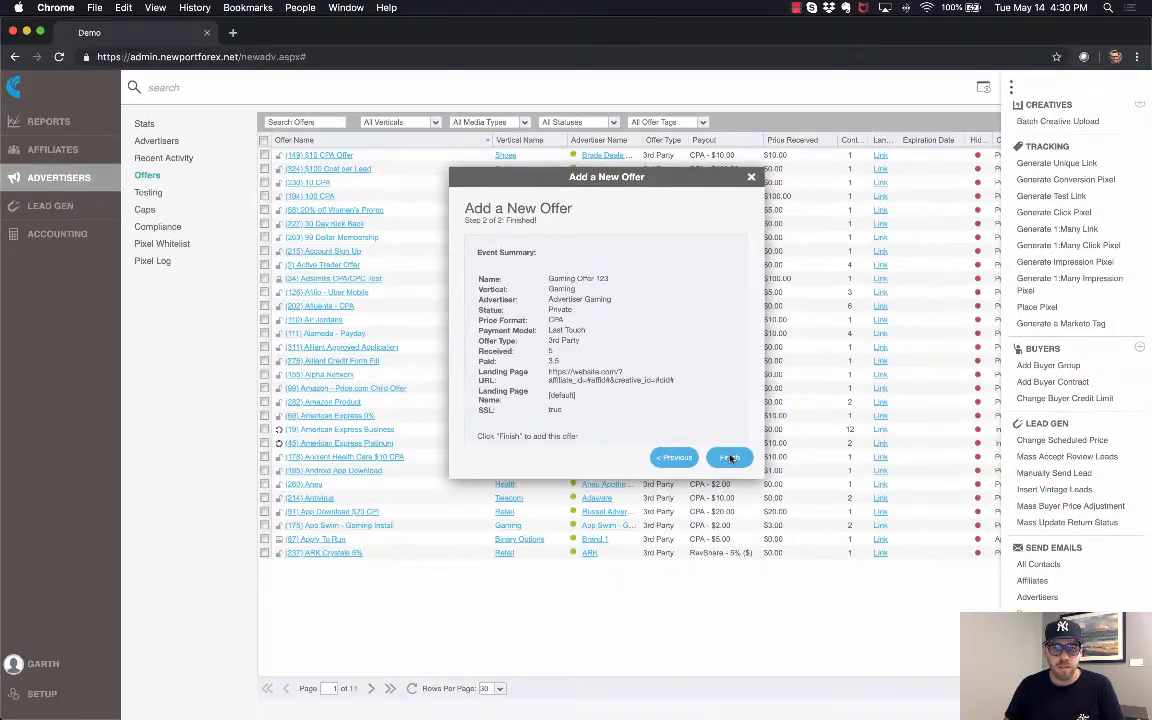
{"action": "left_click", "coordinate": [728, 458]}
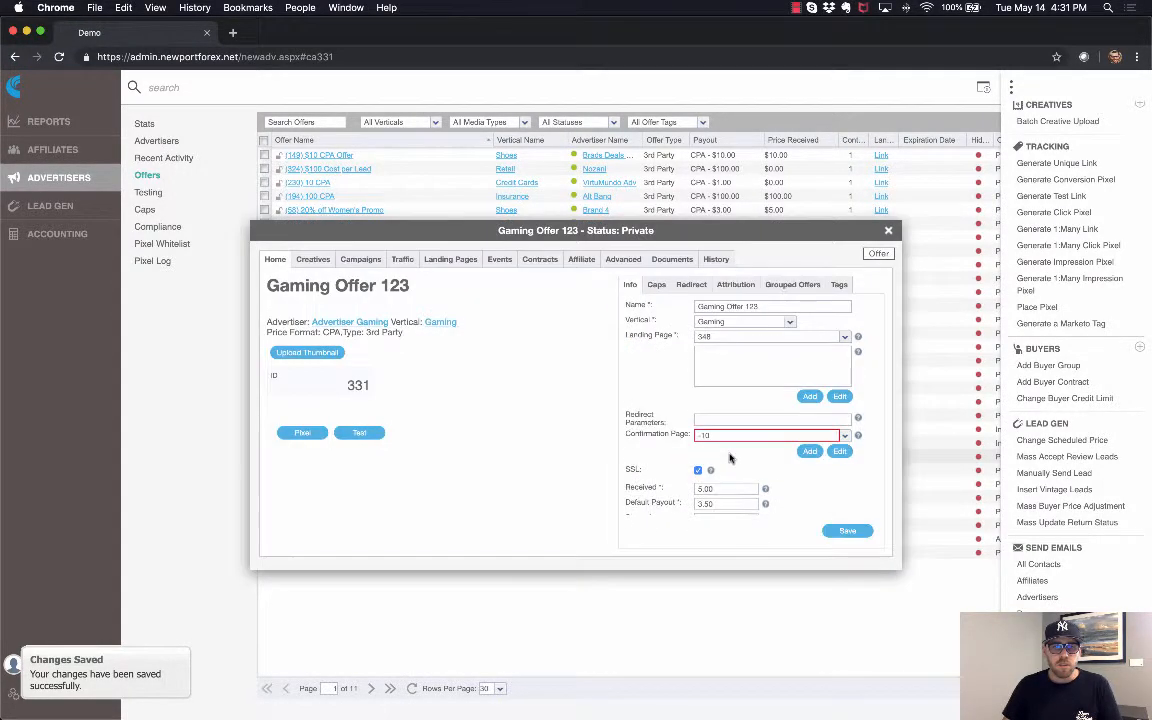
{"action": "left_click", "coordinate": [1011, 88]}
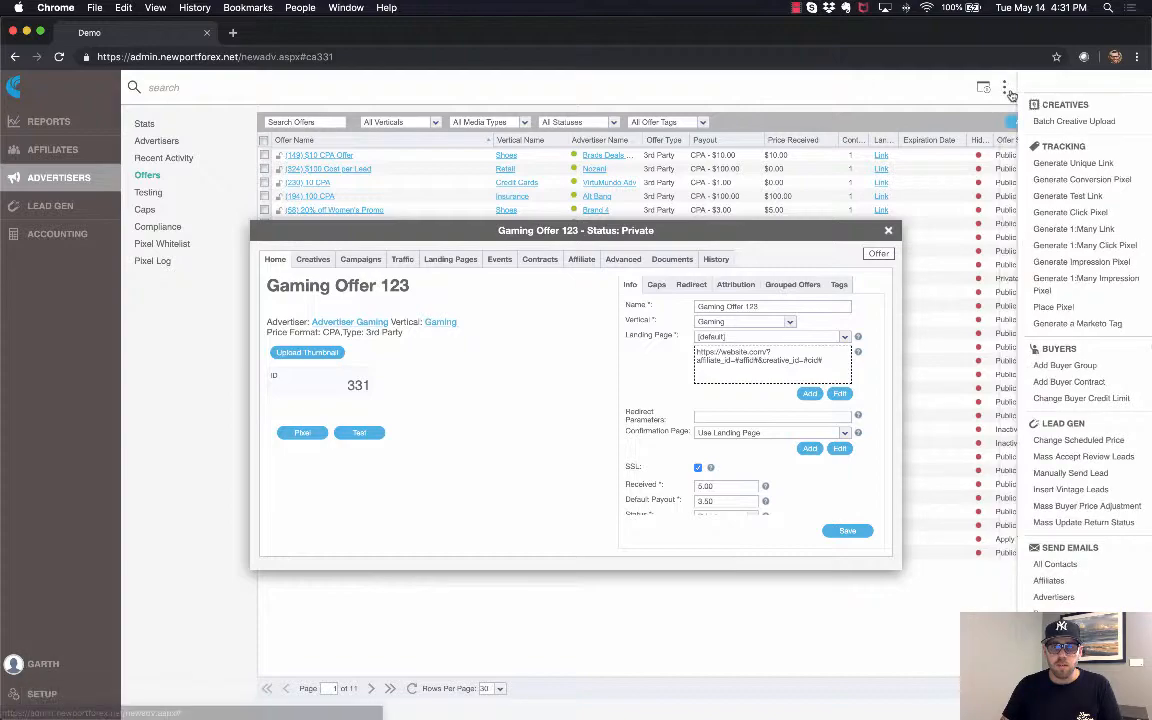
- Set the status of Gaming Offer 123 to Apply To Run and save the offer info
{"action": "left_click_drag", "start_coordinate": [620, 229], "coordinate": [676, 197]}
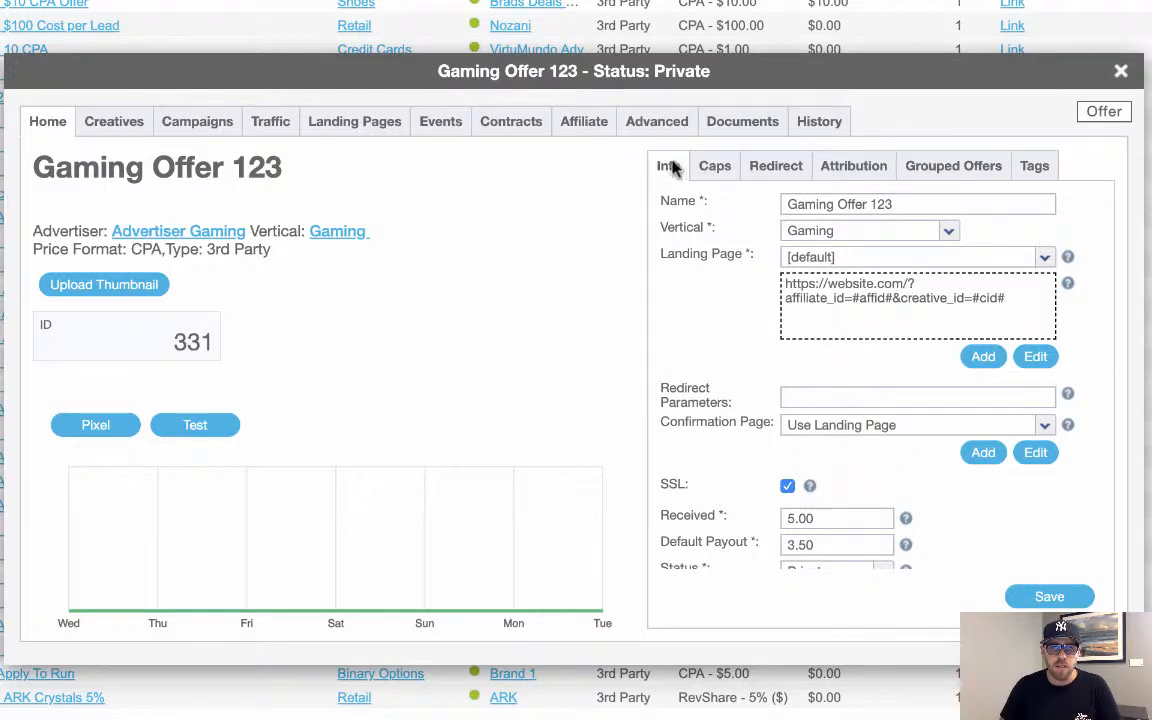
{"action": "scroll", "coordinate": [930, 303], "scroll_direction": "down", "scroll_amount": 3}
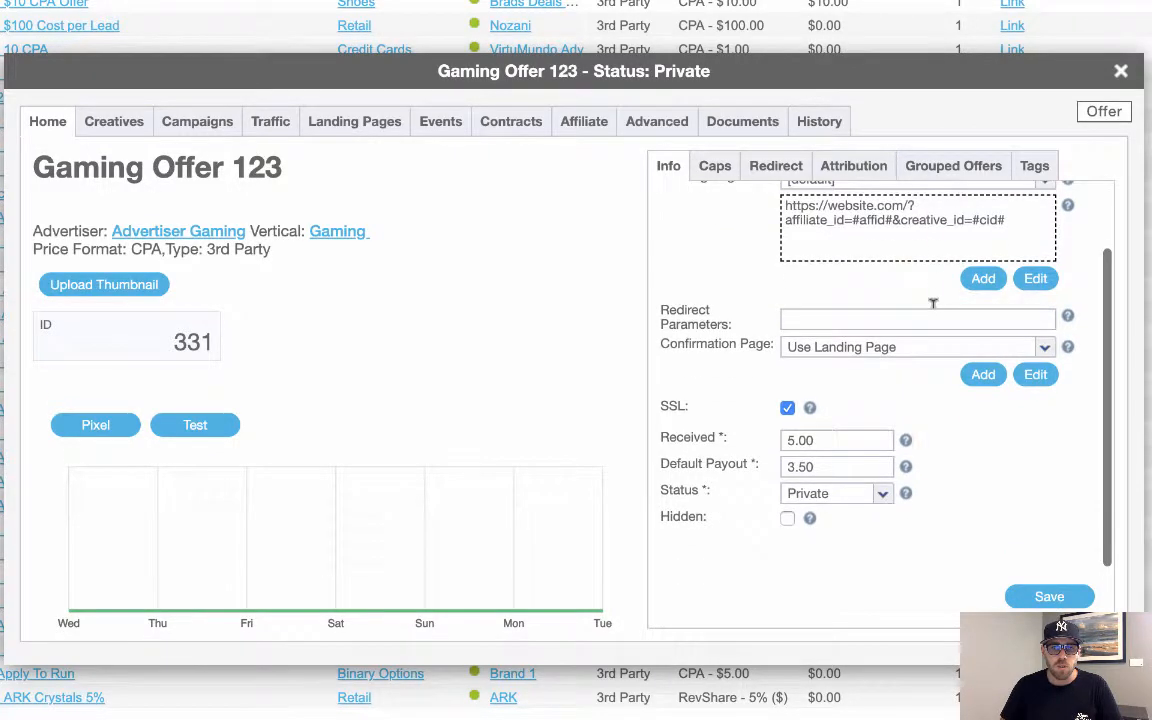
{"action": "left_click", "coordinate": [883, 497]}
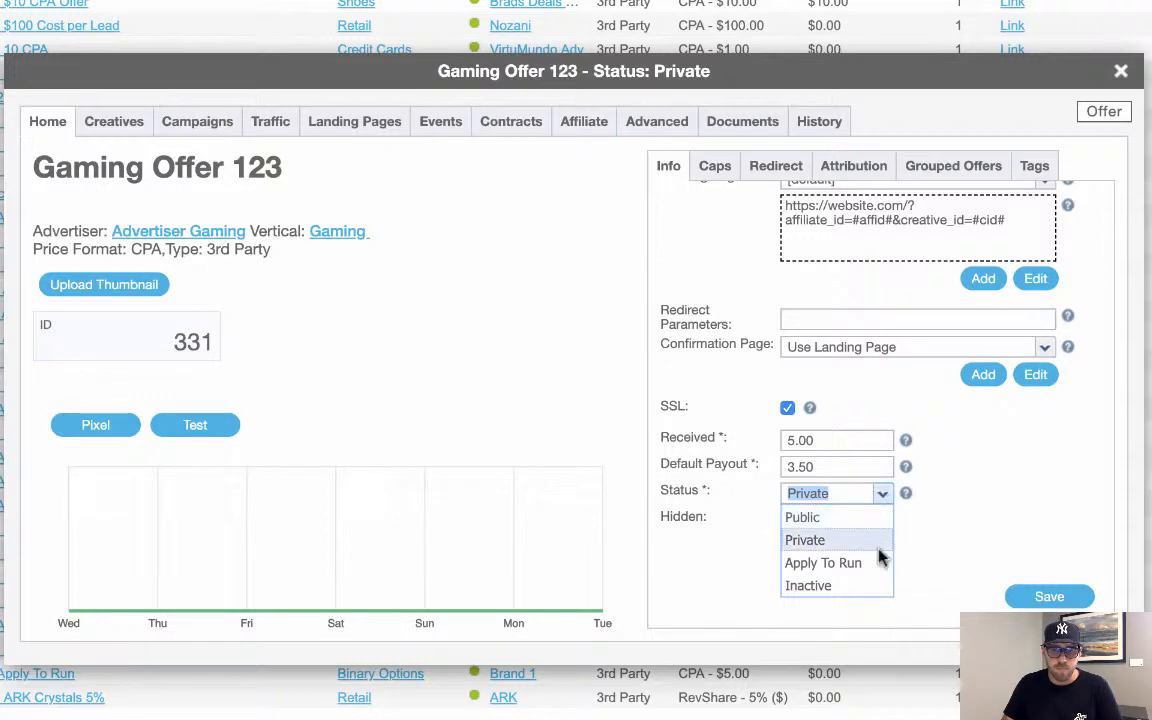
{"action": "left_click", "coordinate": [875, 566]}
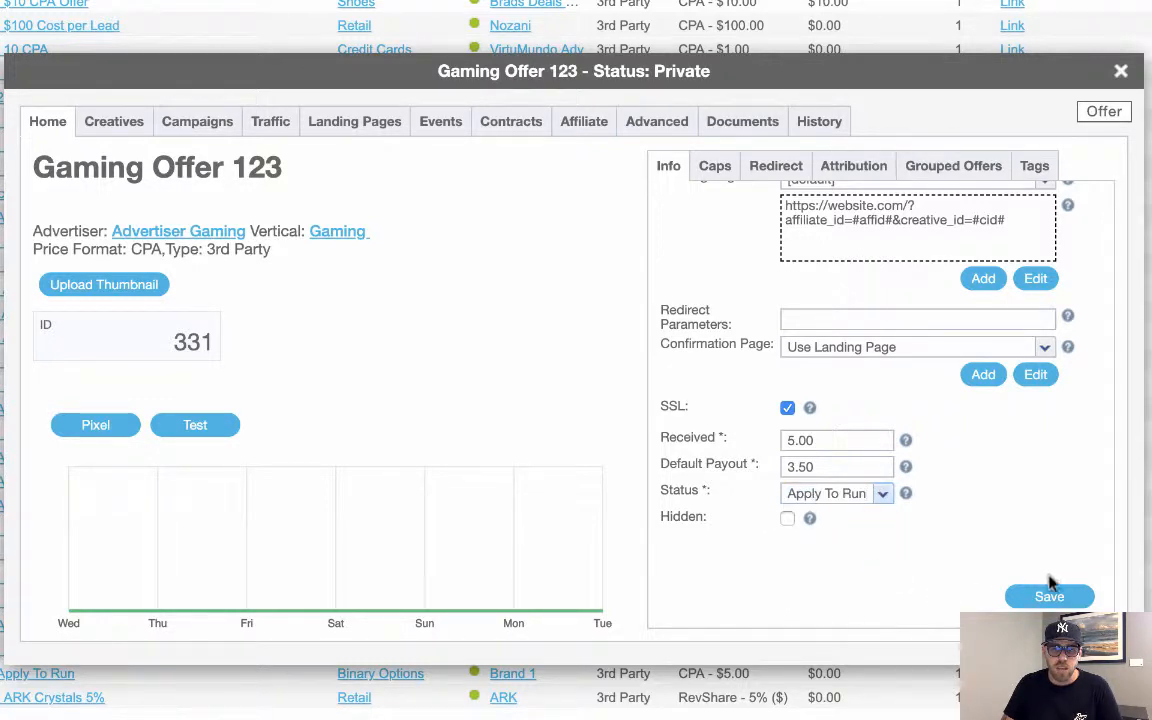
{"action": "left_click", "coordinate": [1049, 597]}
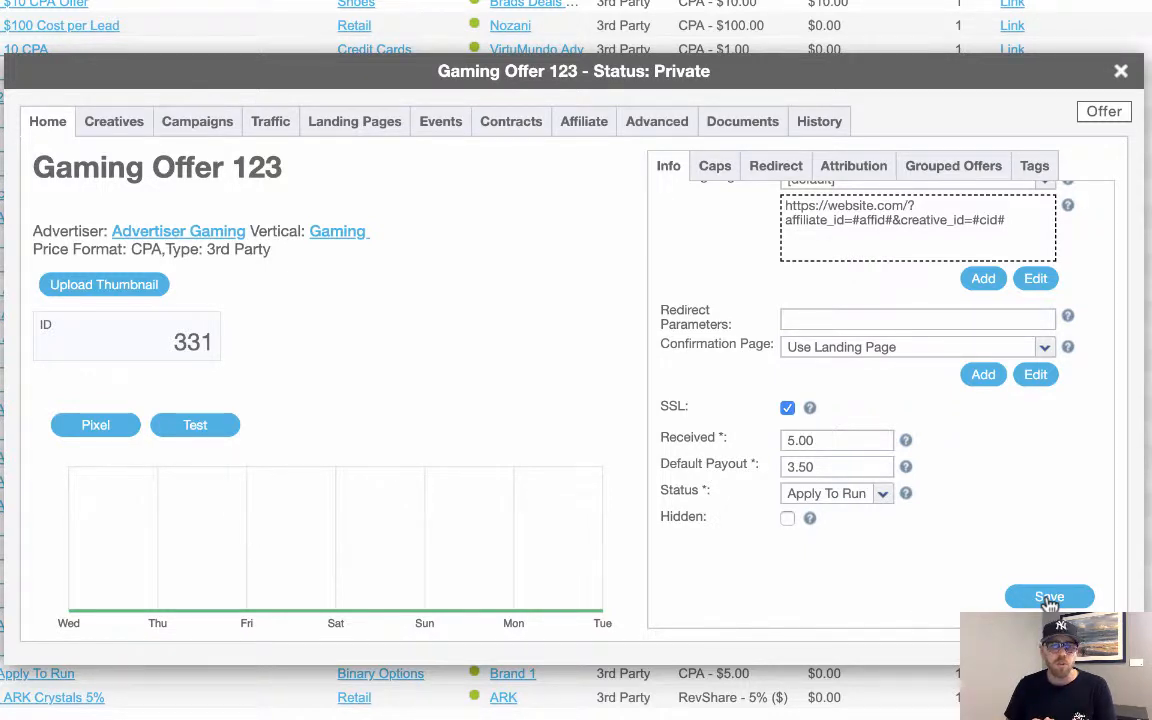
- Check the offer's caps settings, then generate the Conversion/Install/Lead pixel for Gaming Offer 123 with no optional parameters
{"action": "left_click", "coordinate": [718, 172]}
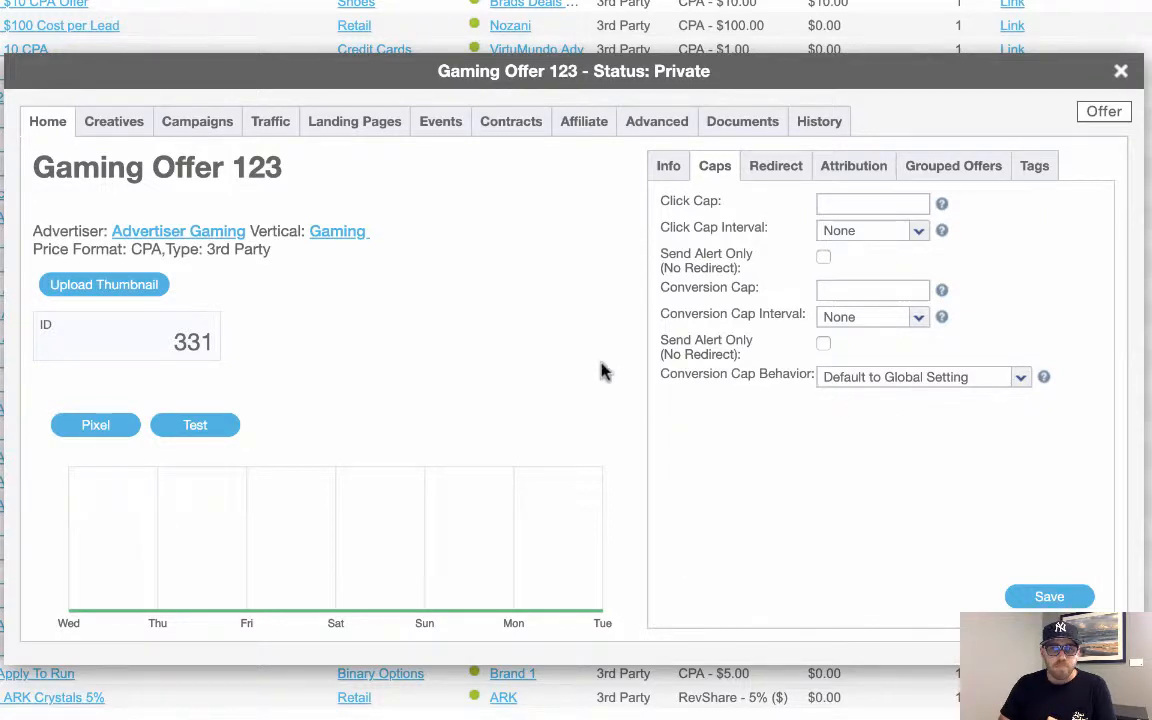
{"action": "left_click", "coordinate": [95, 426]}
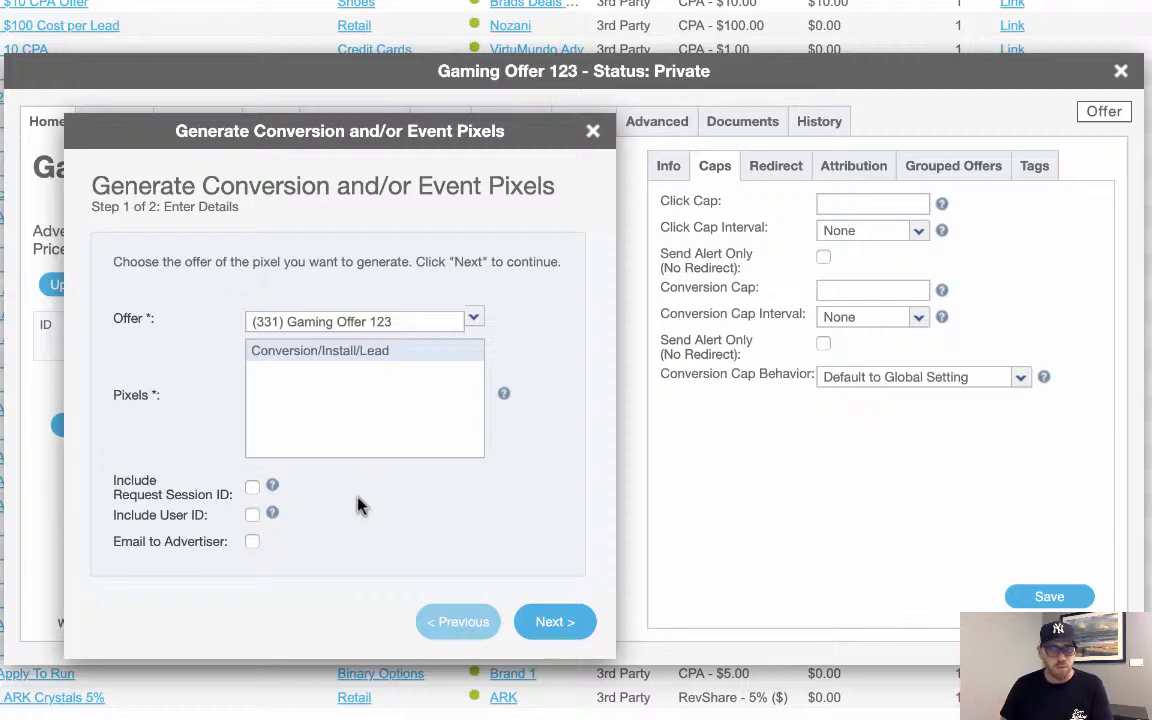
{"action": "left_click", "coordinate": [550, 622]}
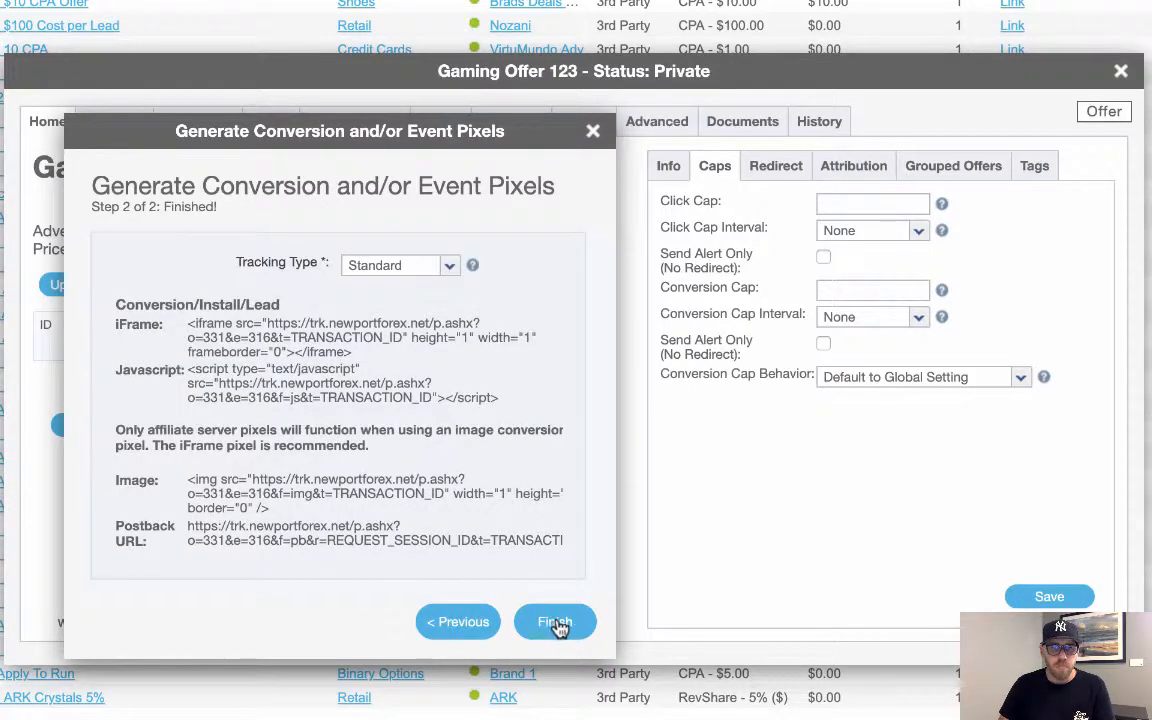
- Review the generated iFrame pixel and the postback URL with its request session ID parameter, and close the pixel generator
{"action": "scroll", "coordinate": [215, 365], "scroll_direction": "down", "scroll_amount": 1}
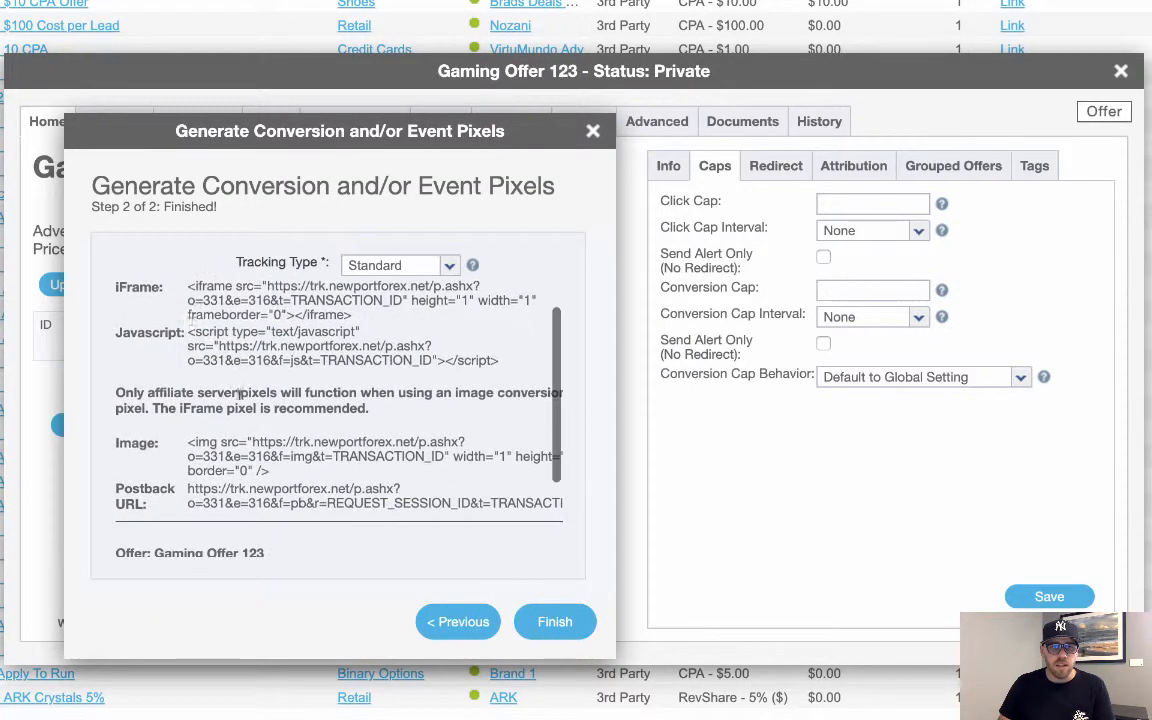
{"action": "left_click", "coordinate": [255, 292]}
{"action": "scroll", "coordinate": [260, 291], "scroll_direction": "up", "scroll_amount": 1}
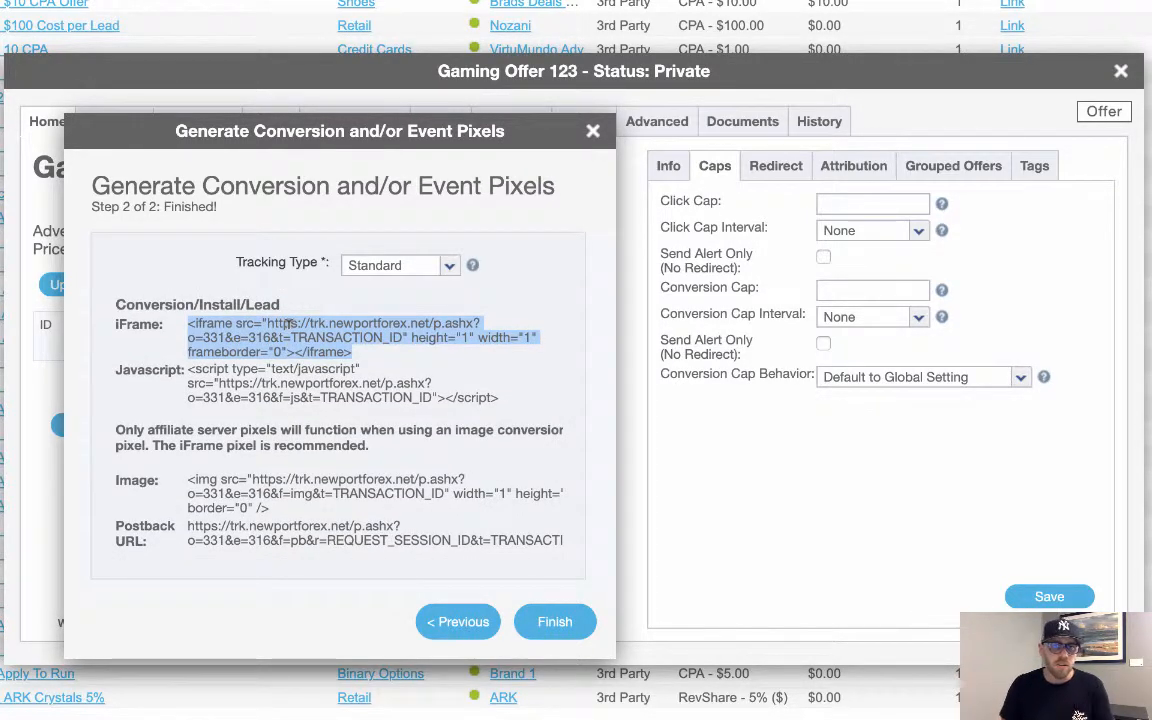
{"action": "scroll", "coordinate": [290, 330], "scroll_direction": "down", "scroll_amount": 1}
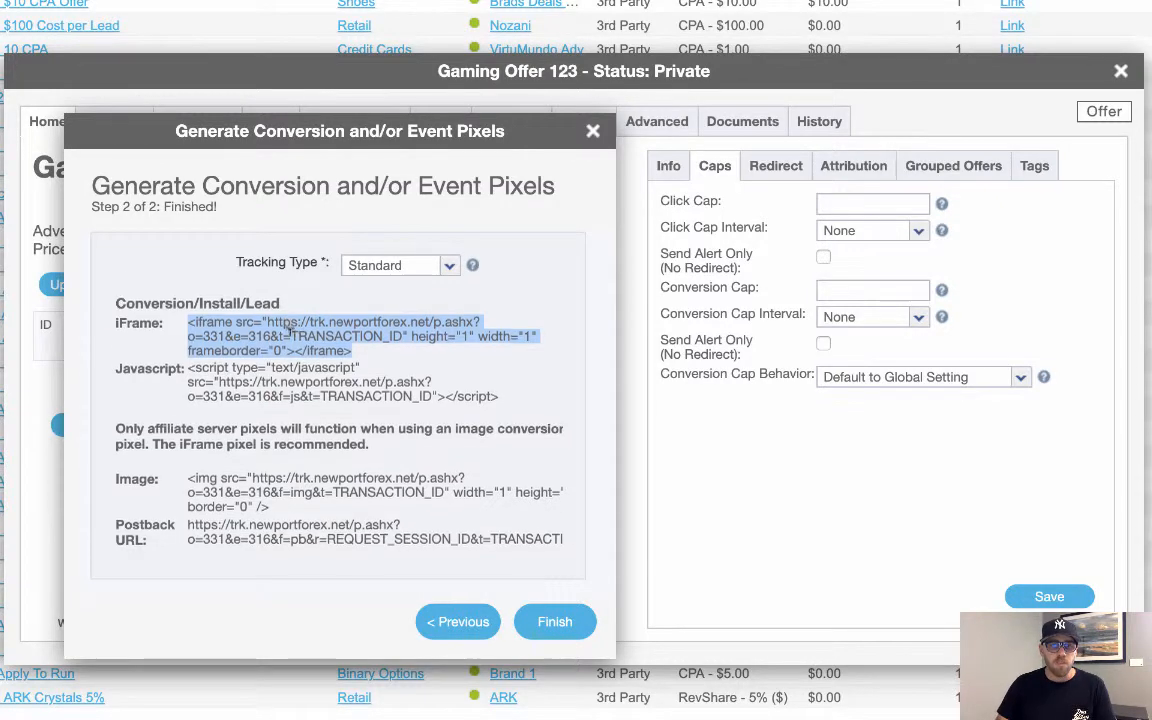
{"action": "scroll", "coordinate": [291, 336], "scroll_direction": "down", "scroll_amount": 1}
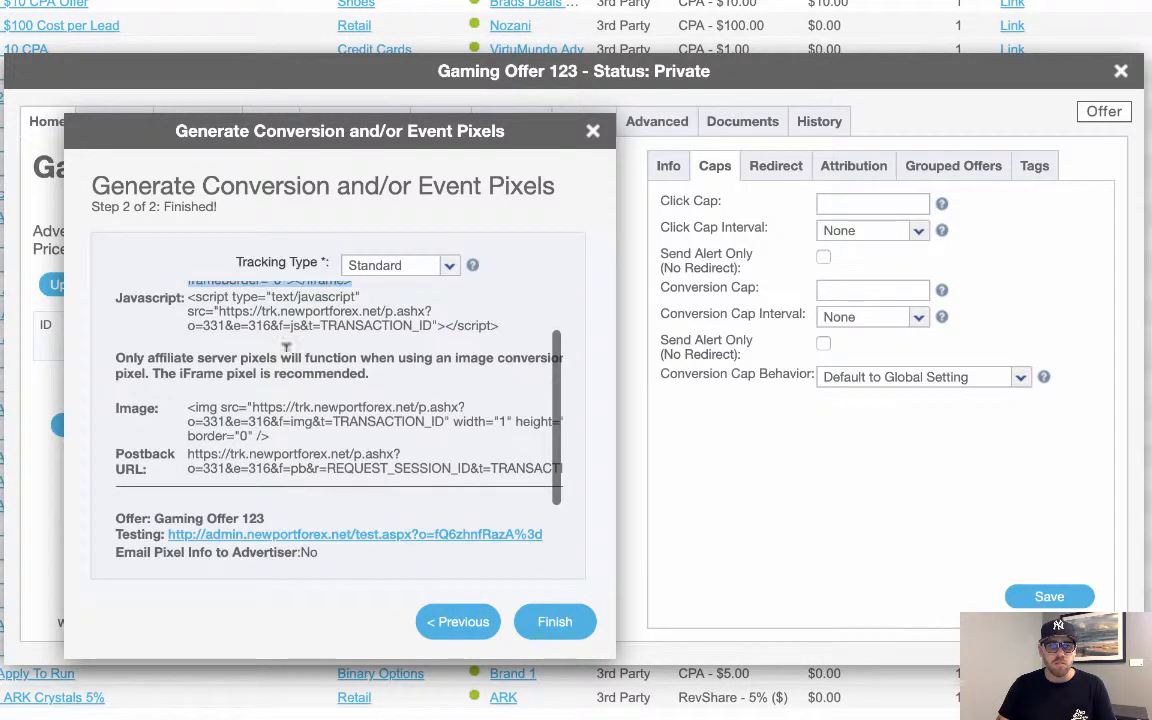
{"action": "scroll", "coordinate": [341, 406], "scroll_direction": "down", "scroll_amount": 1}
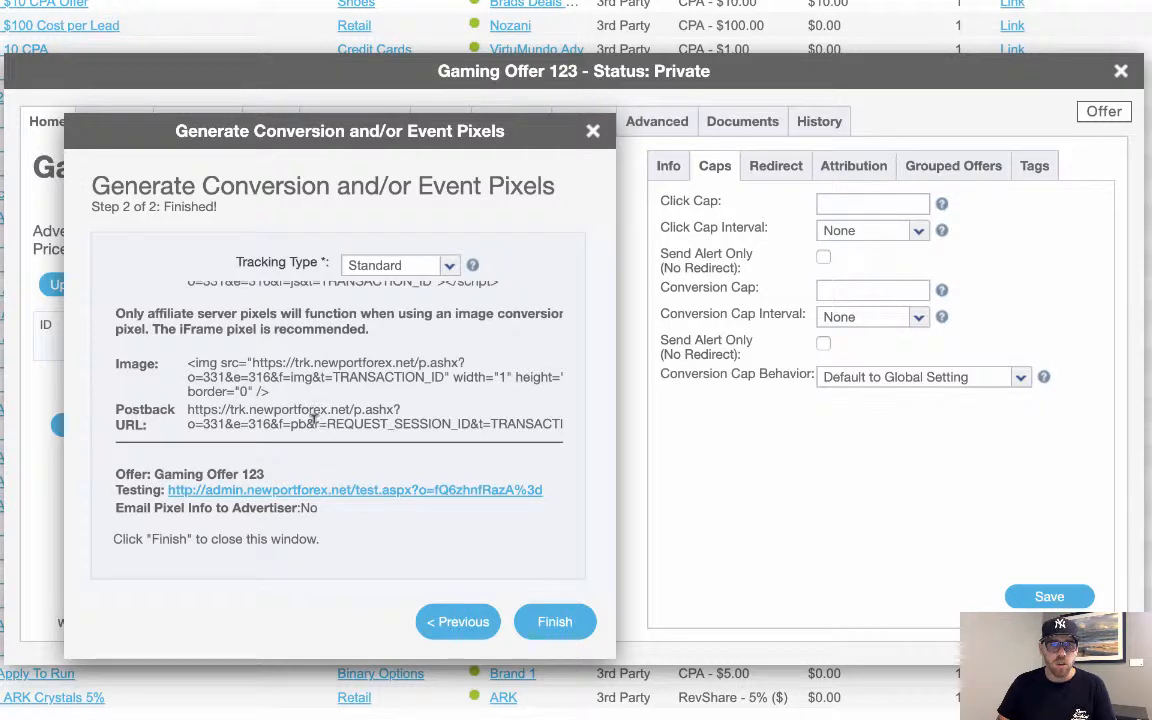
{"action": "left_click_drag", "start_coordinate": [315, 424], "coordinate": [473, 423]}
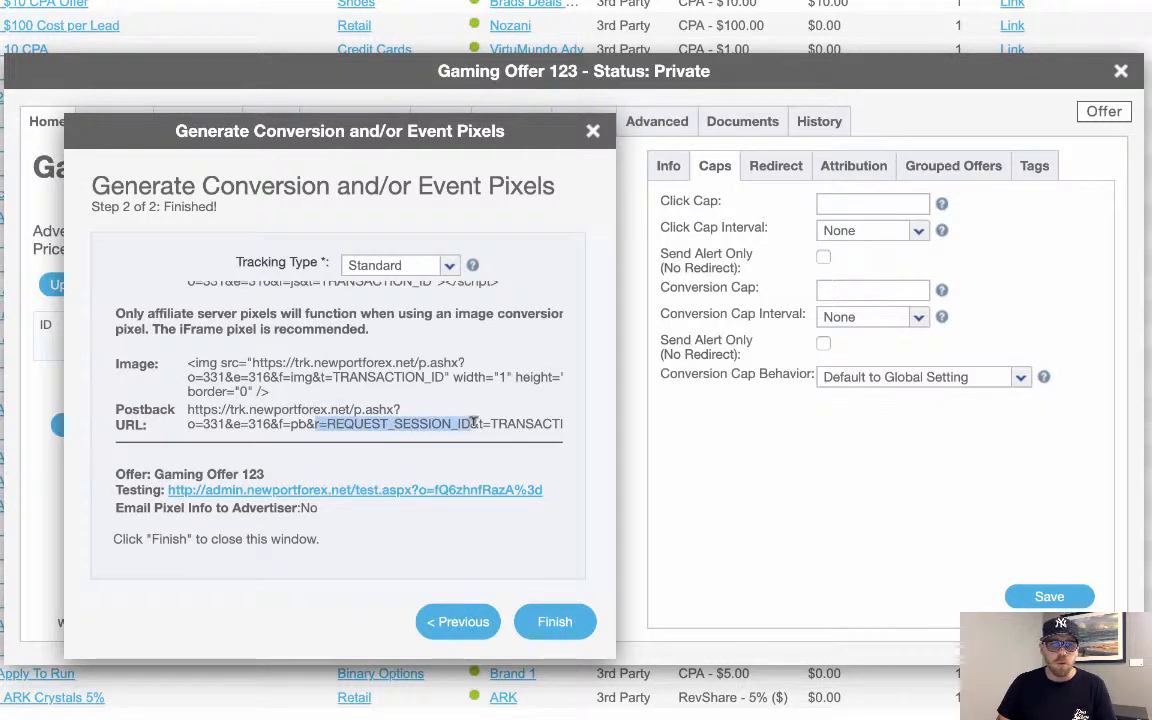
{"action": "triple_click", "coordinate": [315, 421]}
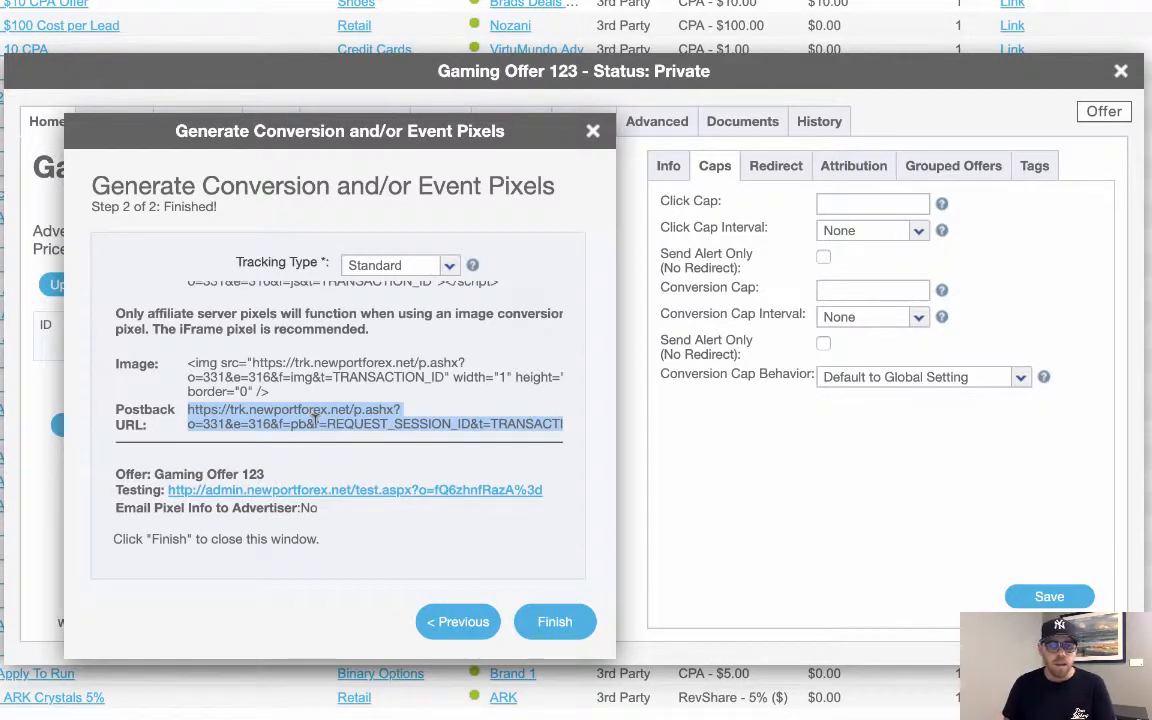
{"action": "scroll", "coordinate": [279, 420], "scroll_direction": "up", "scroll_amount": 2}
{"action": "left_click", "coordinate": [273, 338]}
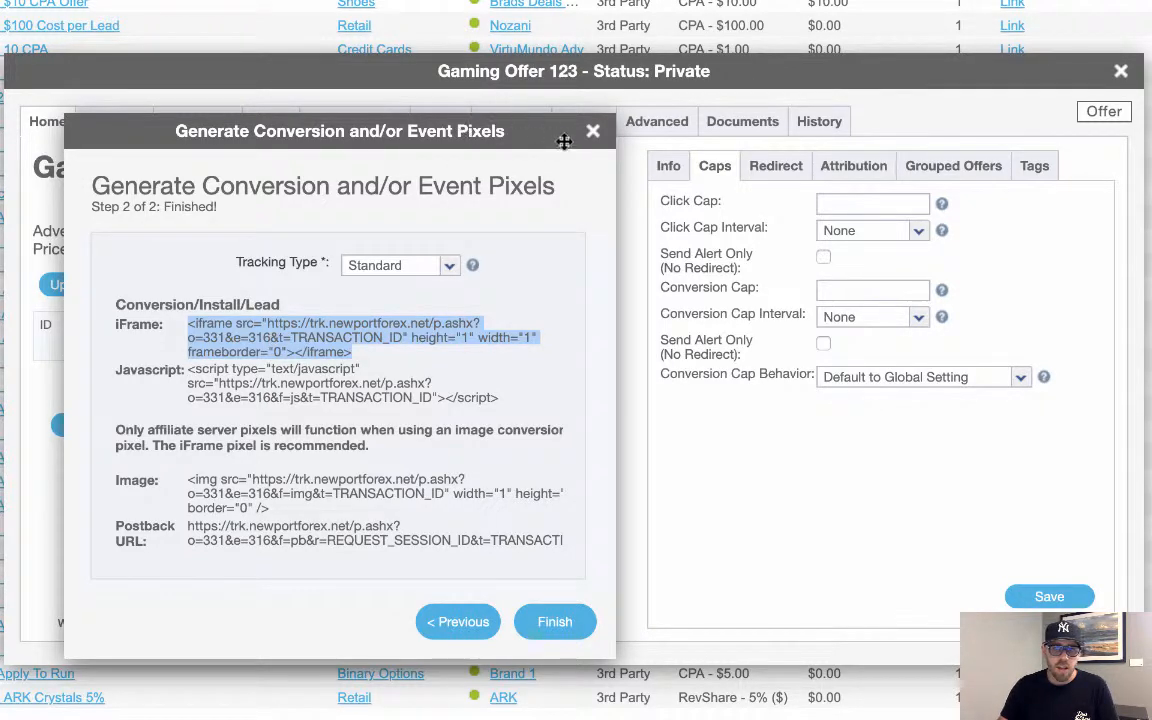
{"action": "left_click", "coordinate": [593, 131]}
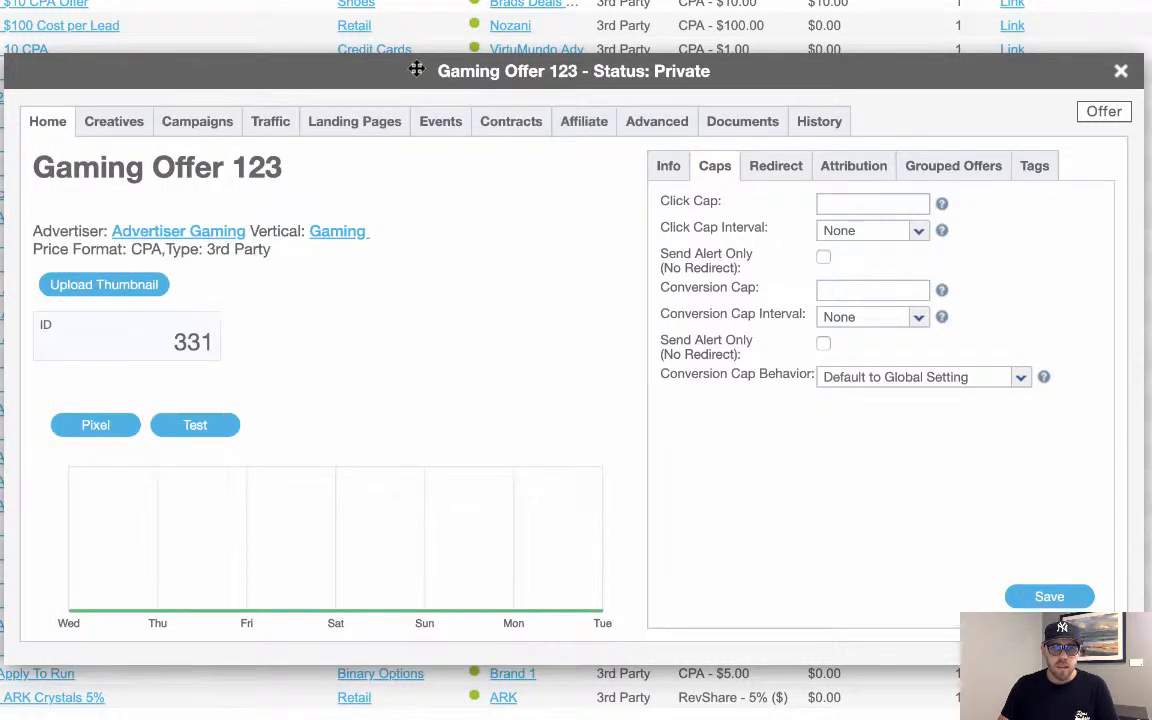
- Start a new creative for Gaming Offer 123 with type Image and no HTML template file
{"action": "left_click", "coordinate": [113, 132]}
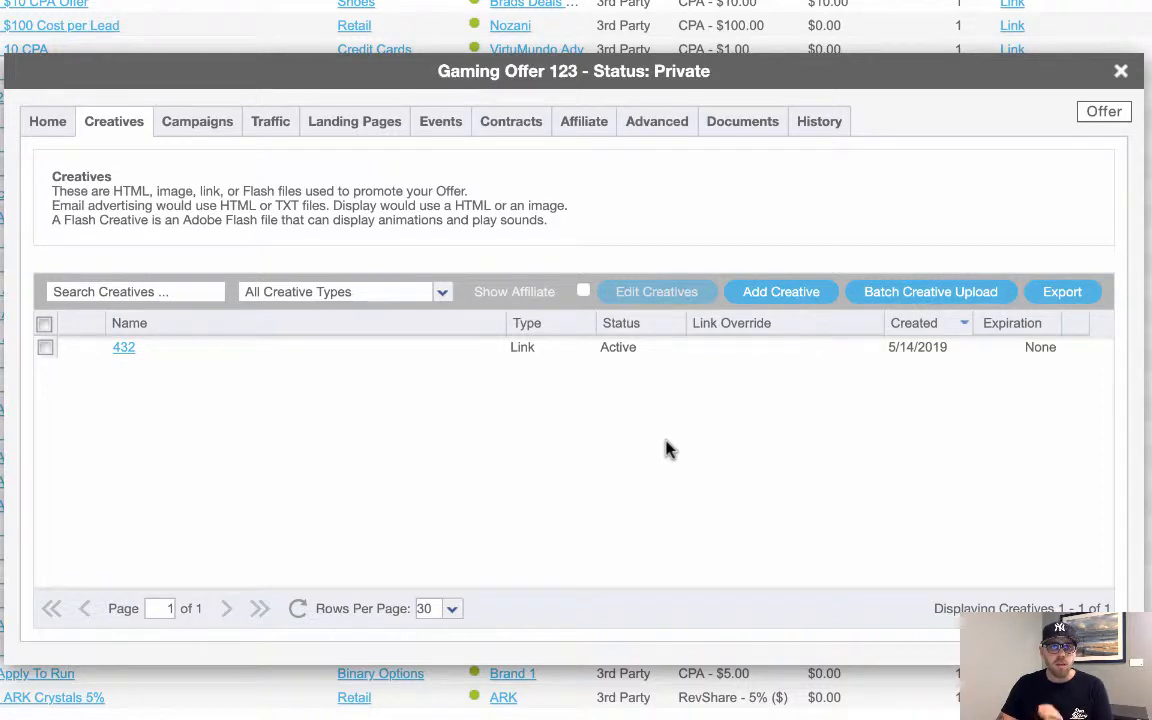
{"action": "left_click", "coordinate": [782, 294]}
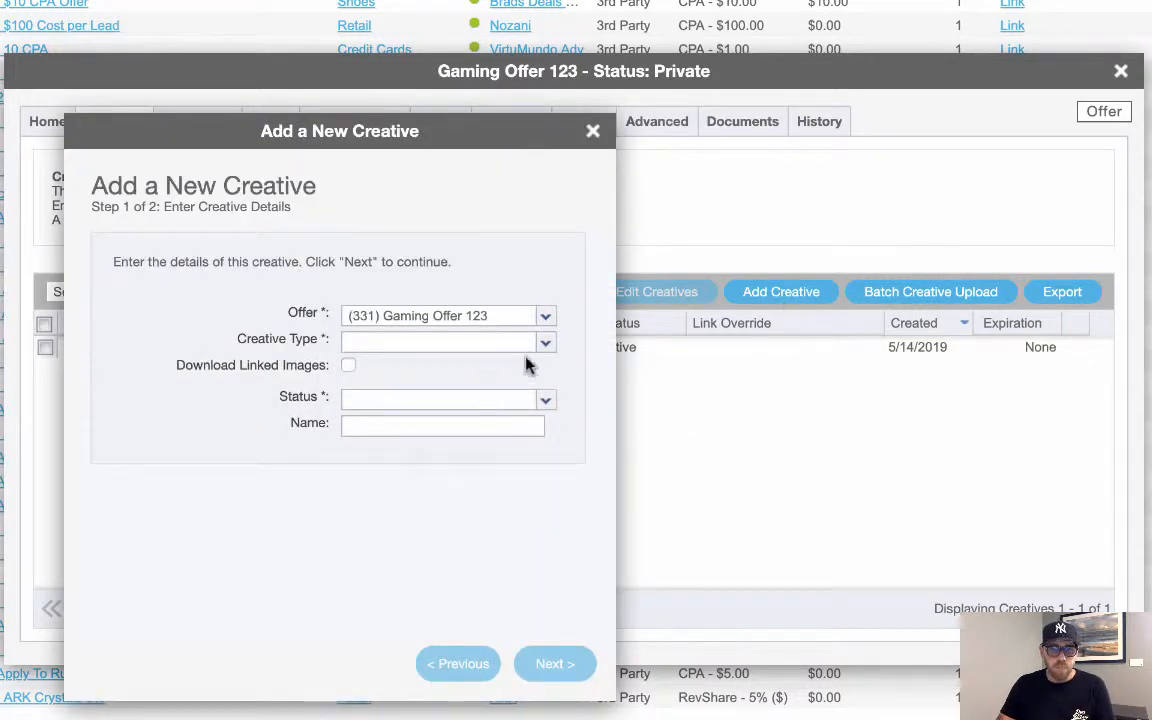
{"action": "left_click", "coordinate": [547, 343]}
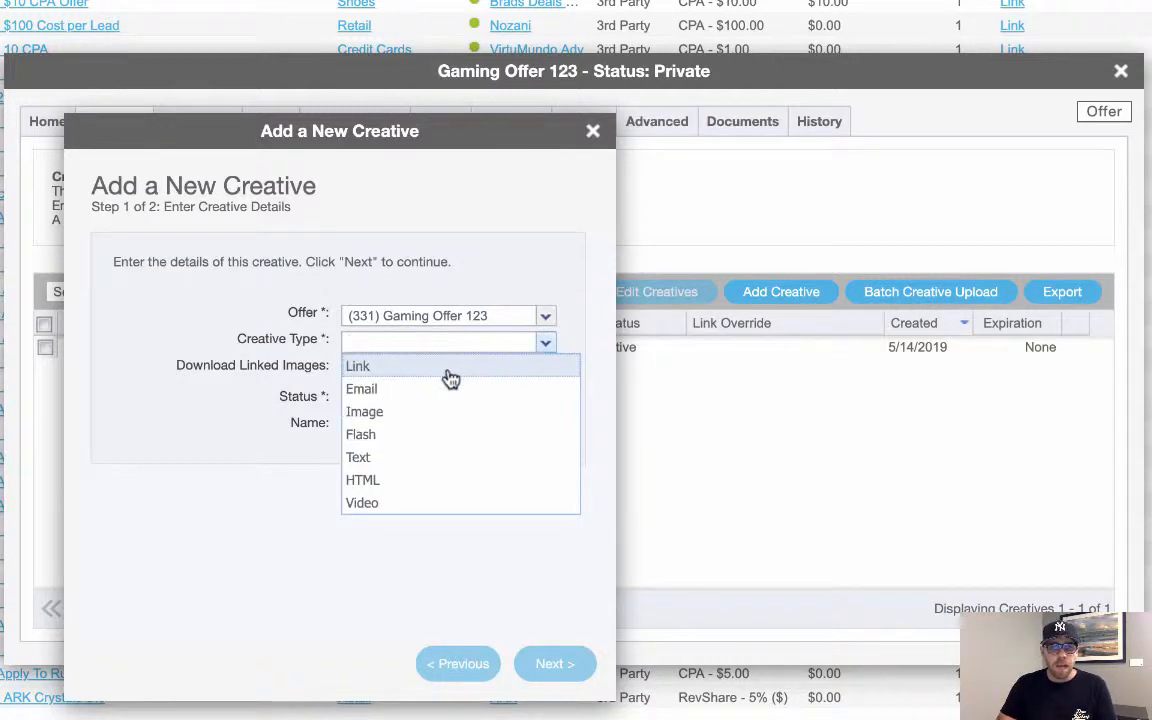
{"action": "left_click", "coordinate": [444, 414]}
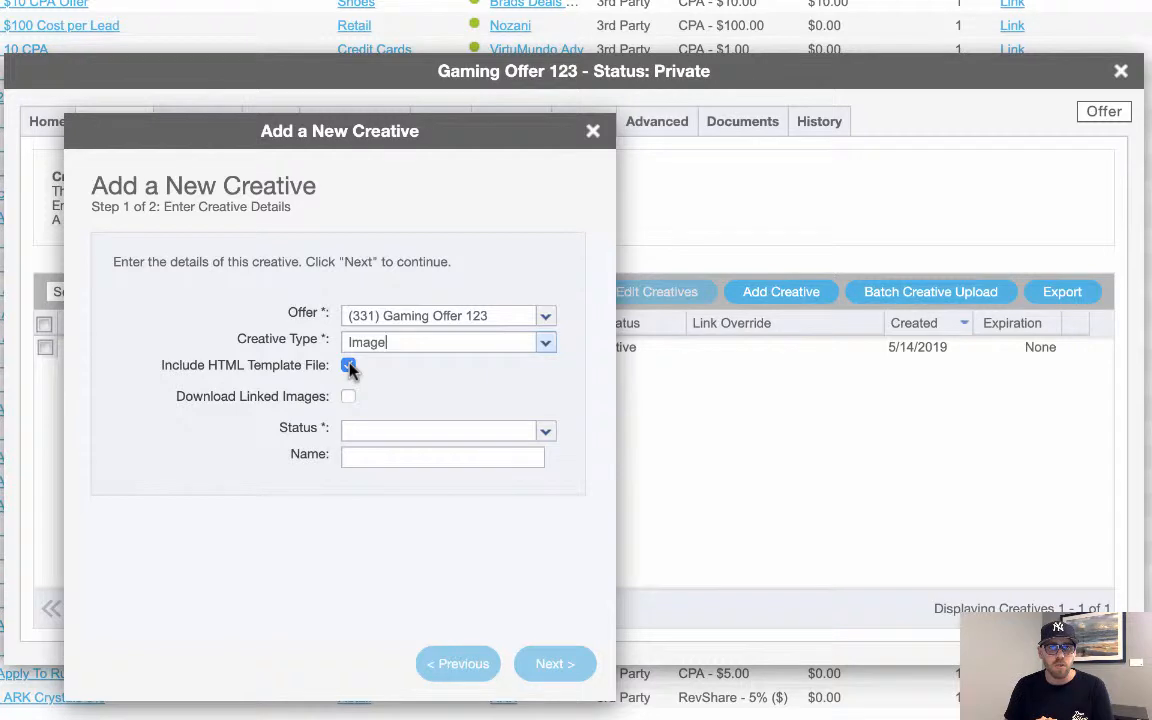
{"action": "left_click", "coordinate": [349, 367]}
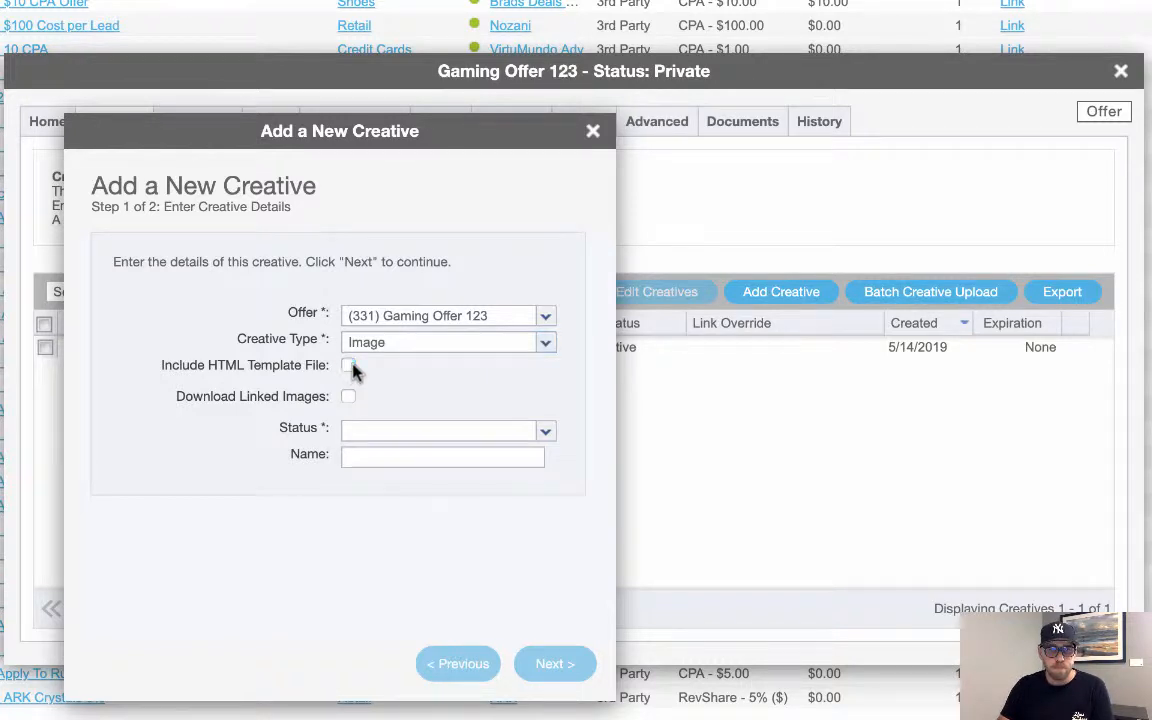
- Give the new creative the status Active and the name Creative 123, create it, and close the file upload without adding files
{"action": "left_click", "coordinate": [543, 432]}
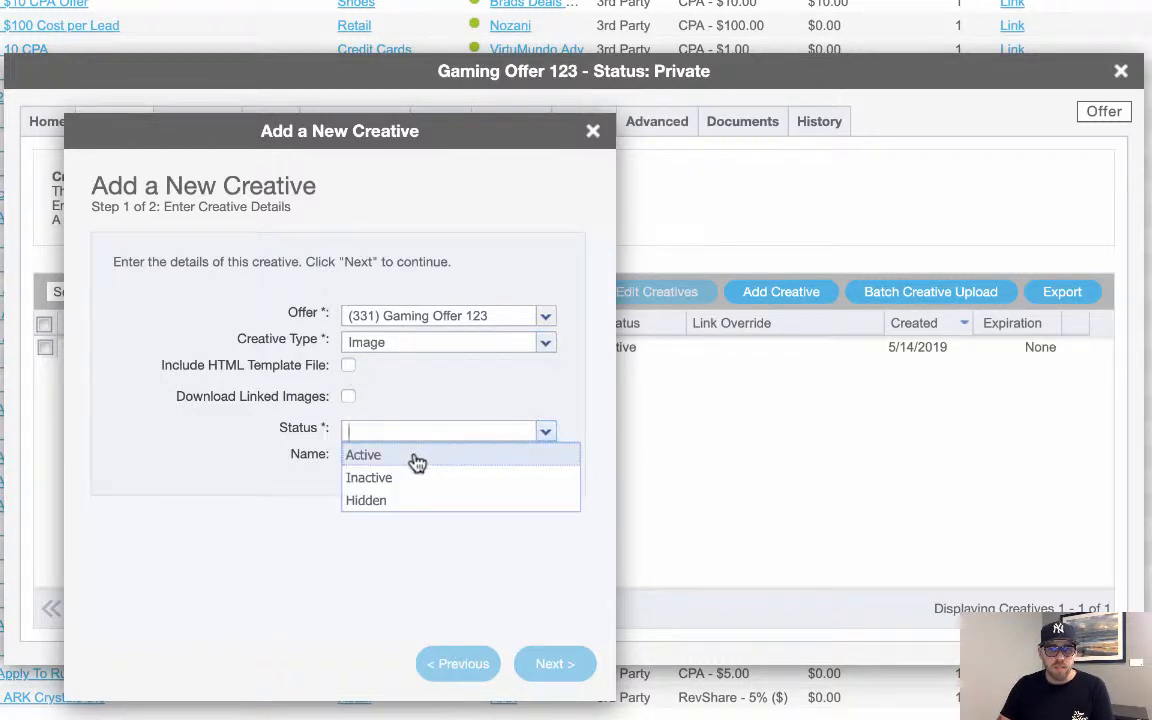
{"action": "left_click", "coordinate": [413, 455]}
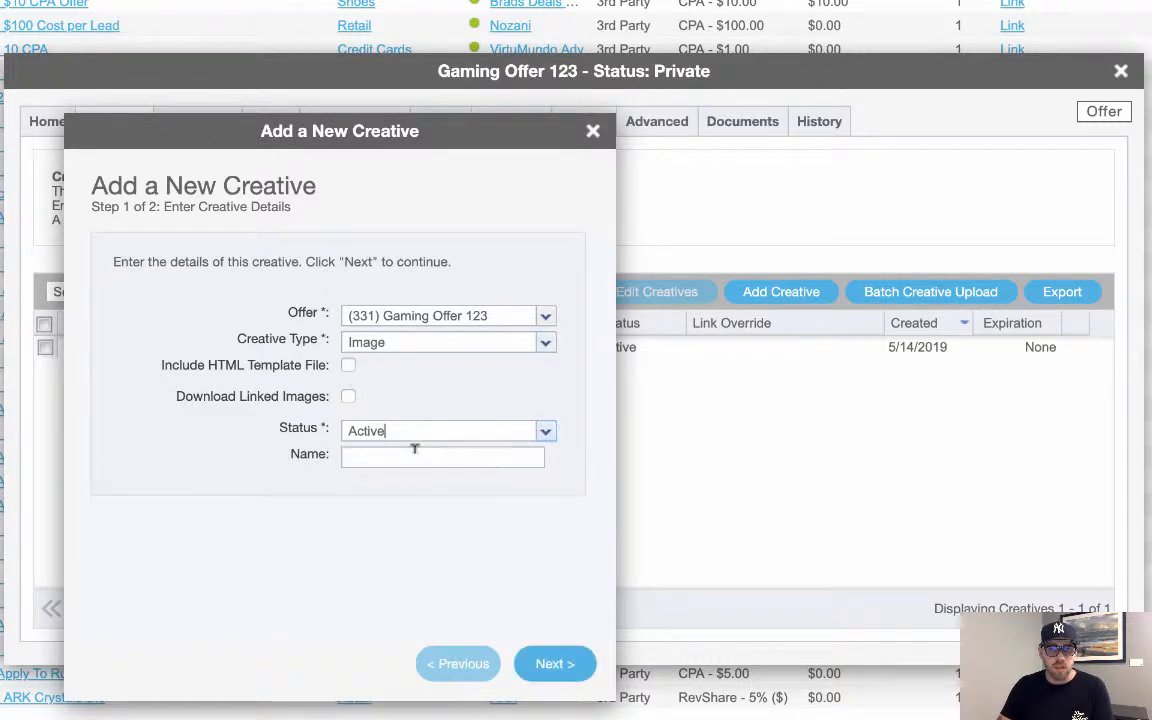
{"action": "left_click", "coordinate": [534, 455]}
{"action": "type", "text": "Creative 123"}
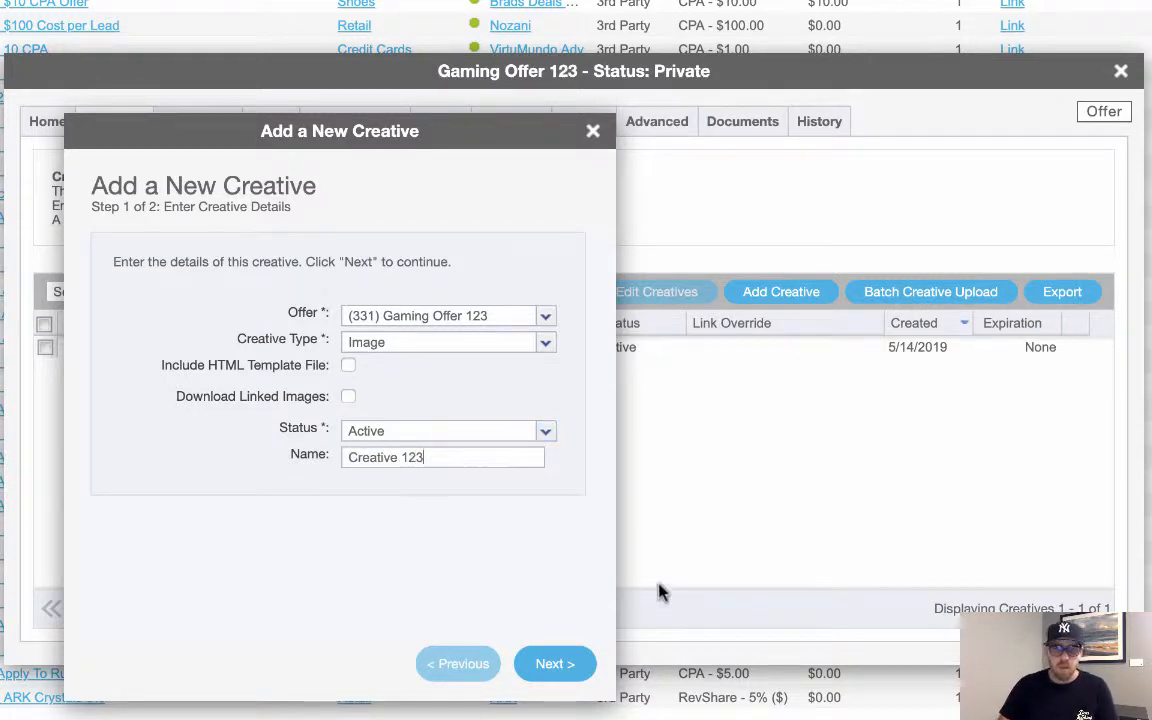
{"action": "left_click", "coordinate": [566, 665]}
{"action": "left_click", "coordinate": [556, 664]}
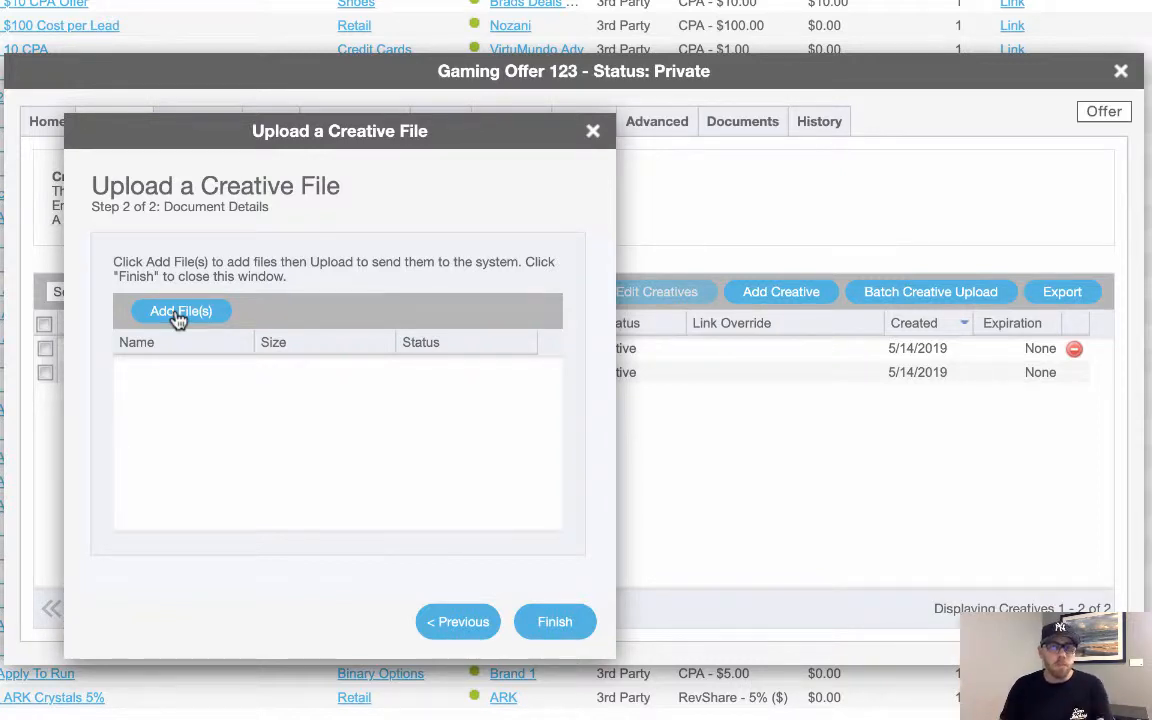
{"action": "left_click", "coordinate": [592, 131]}
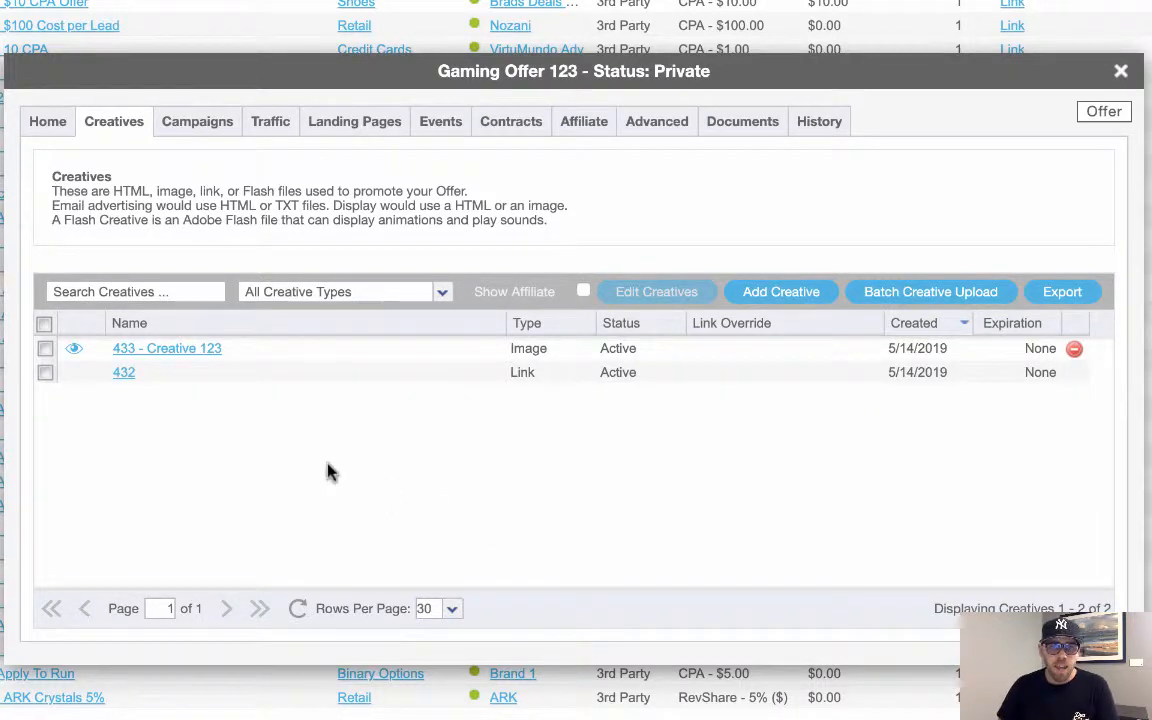
- Apply Geo targeting to the traffic of Gaming Offer 123
{"action": "left_click", "coordinate": [269, 122]}
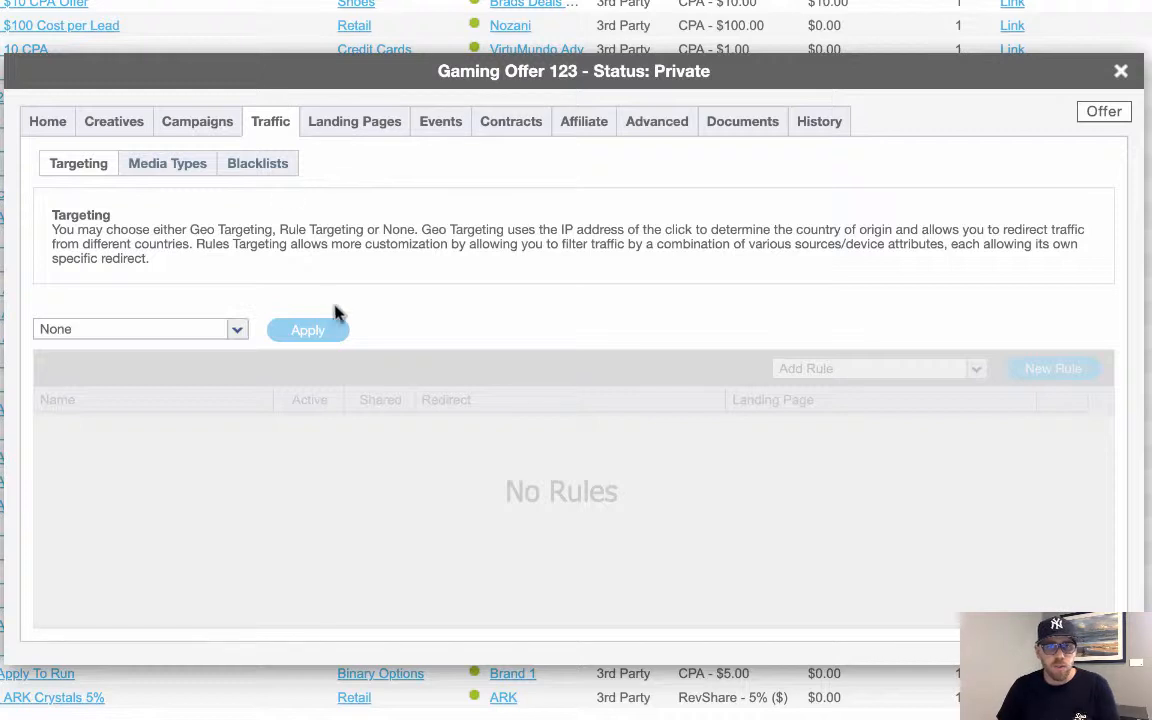
{"action": "left_click", "coordinate": [237, 331]}
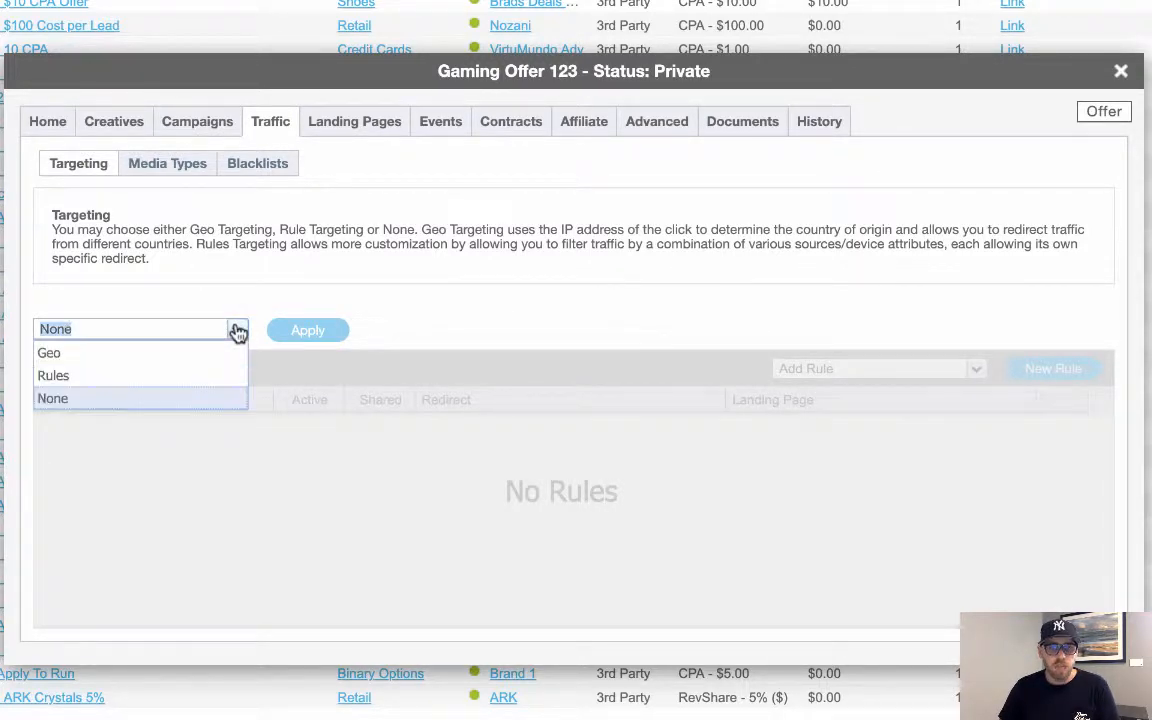
{"action": "left_click", "coordinate": [79, 356]}
{"action": "left_click", "coordinate": [311, 333]}
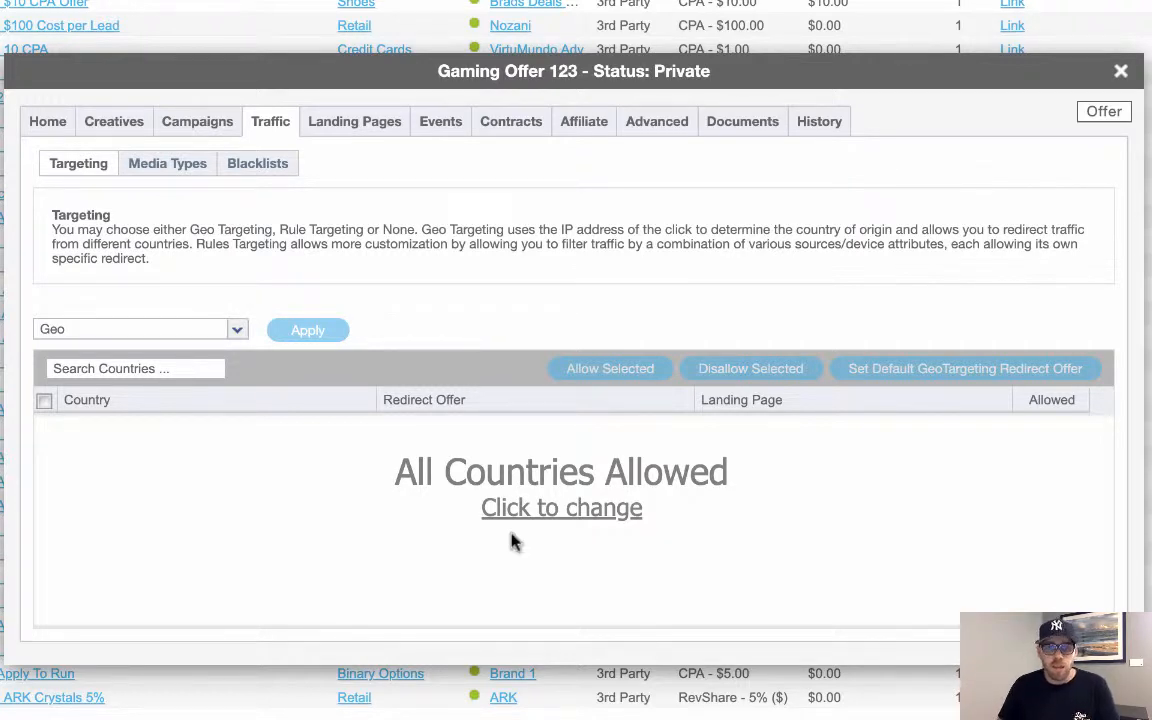
- Change the geo targeting from all countries so that only the United States is allowed, keeping Geo as the targeting type
{"action": "left_click", "coordinate": [532, 516]}
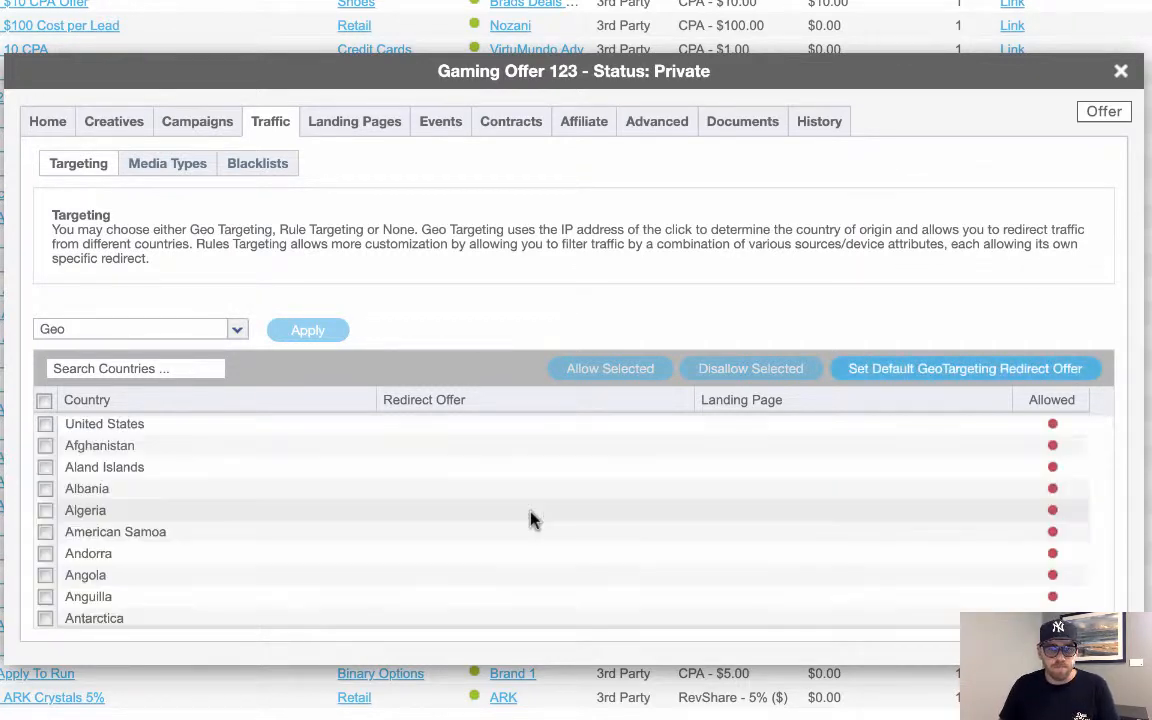
{"action": "left_click", "coordinate": [46, 426]}
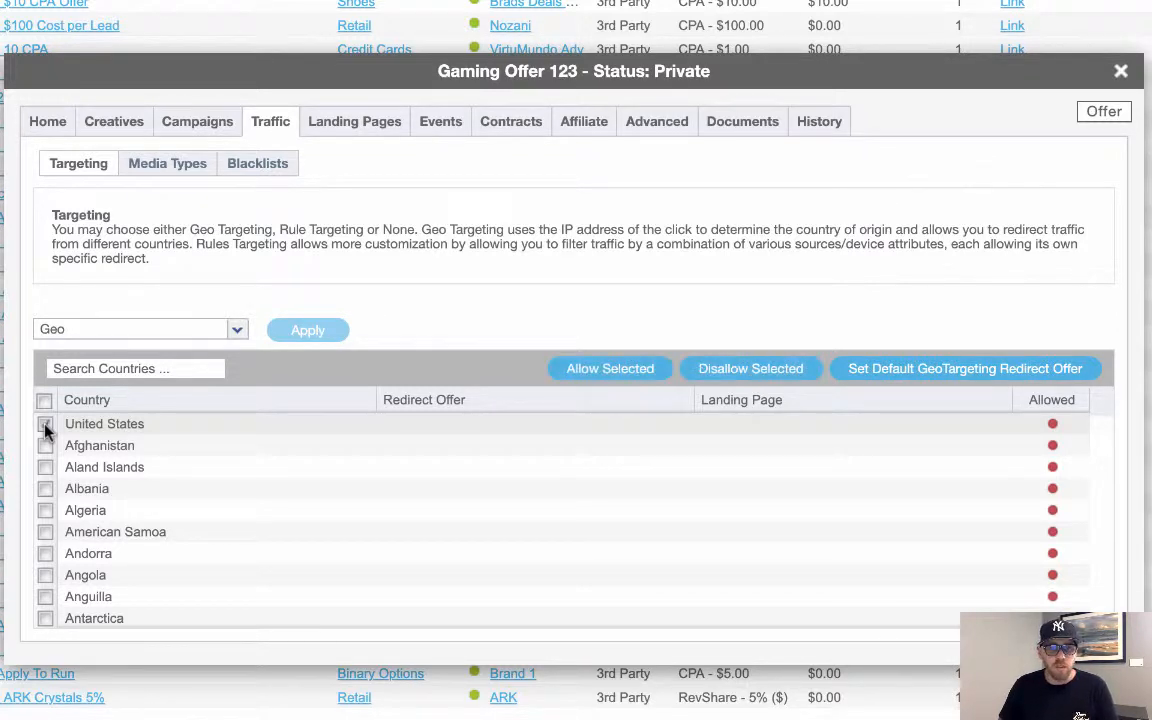
{"action": "left_click", "coordinate": [597, 372]}
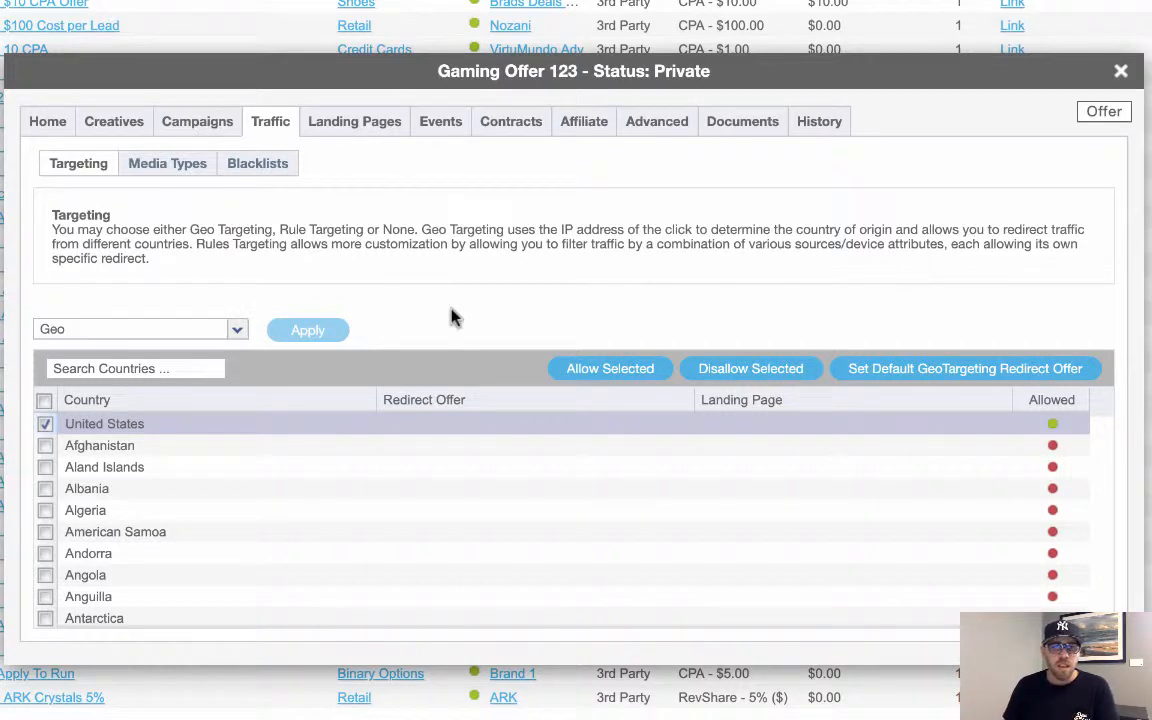
{"action": "left_click", "coordinate": [241, 333]}
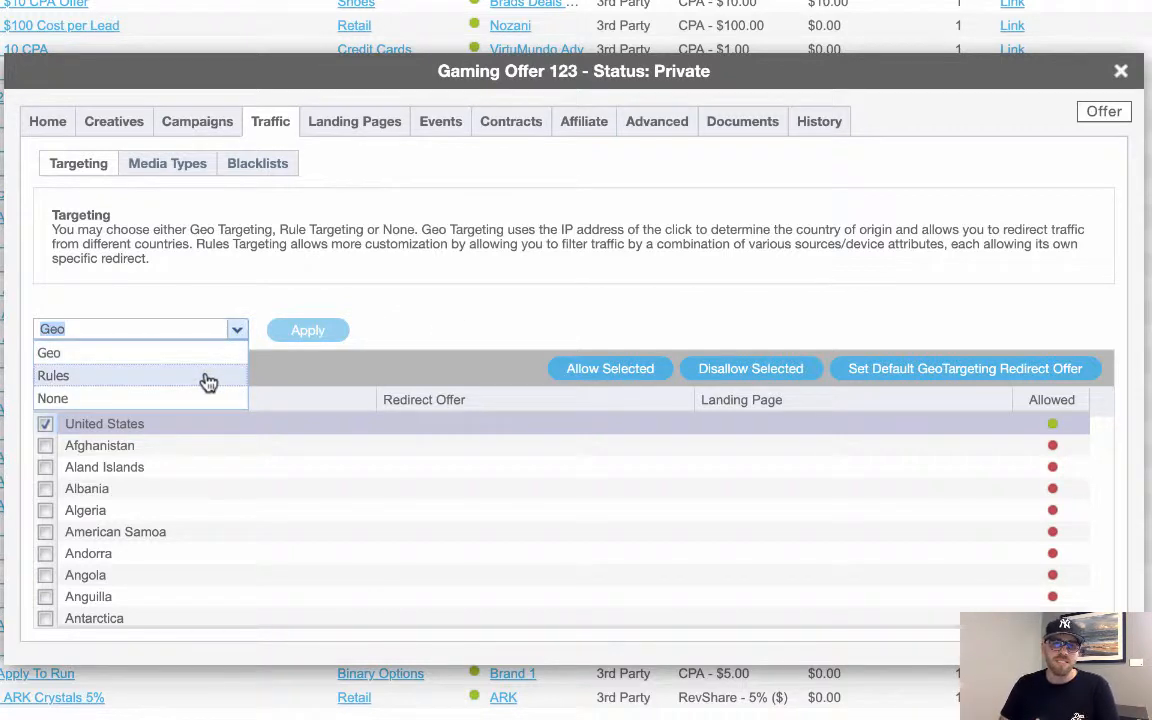
{"action": "left_click", "coordinate": [493, 329]}
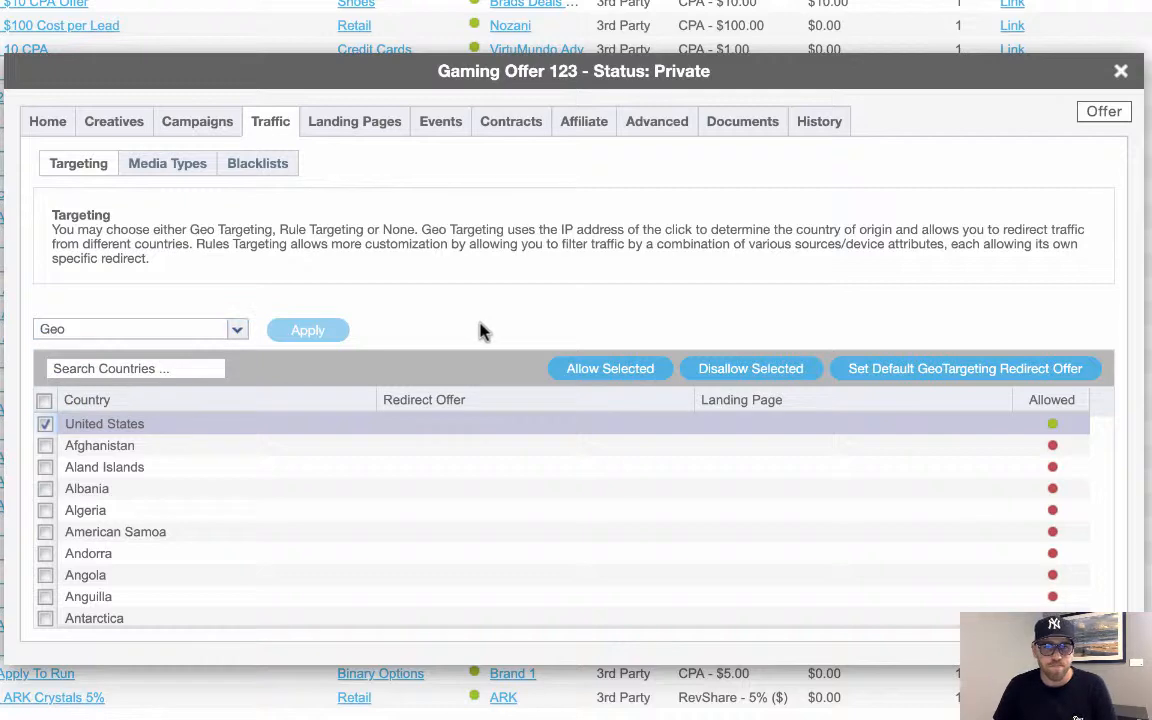
- Look over the offer's landing pages, affiliate email settings, and the Affiliate Portal's Offer Description and Advertiser Extended Terms fields
{"action": "left_click", "coordinate": [340, 122]}
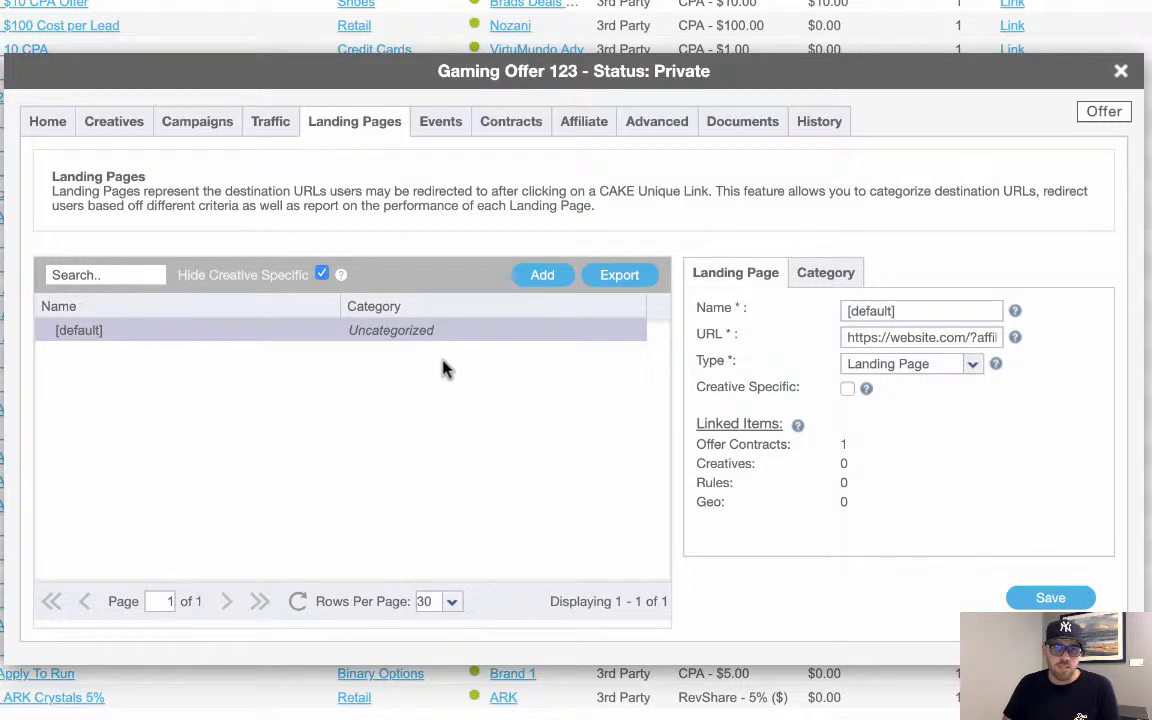
{"action": "left_click", "coordinate": [582, 128]}
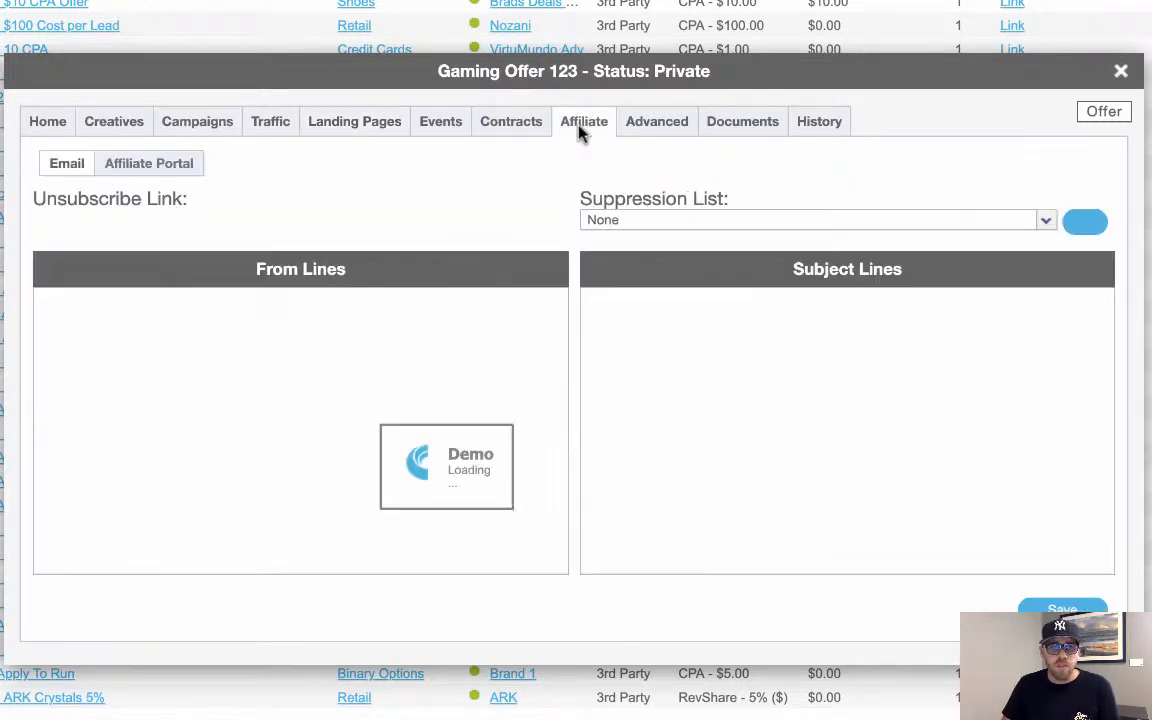
{"action": "left_click", "coordinate": [145, 166]}
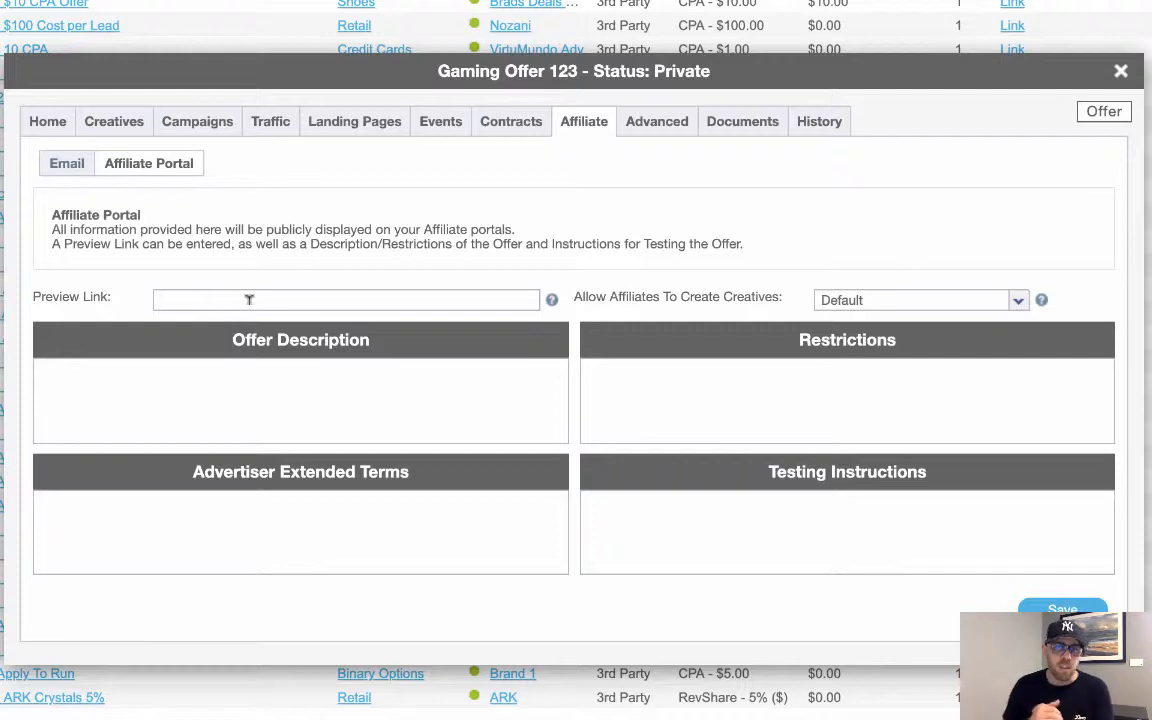
{"action": "left_click", "coordinate": [253, 376]}
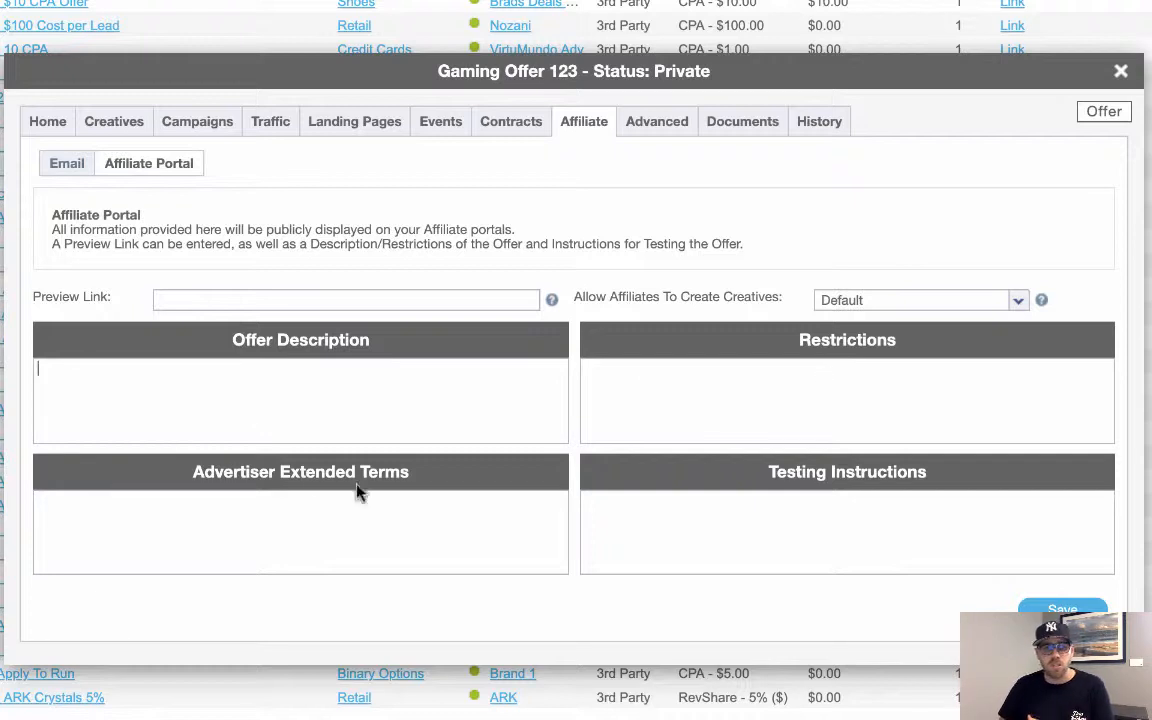
{"action": "left_click", "coordinate": [250, 516]}
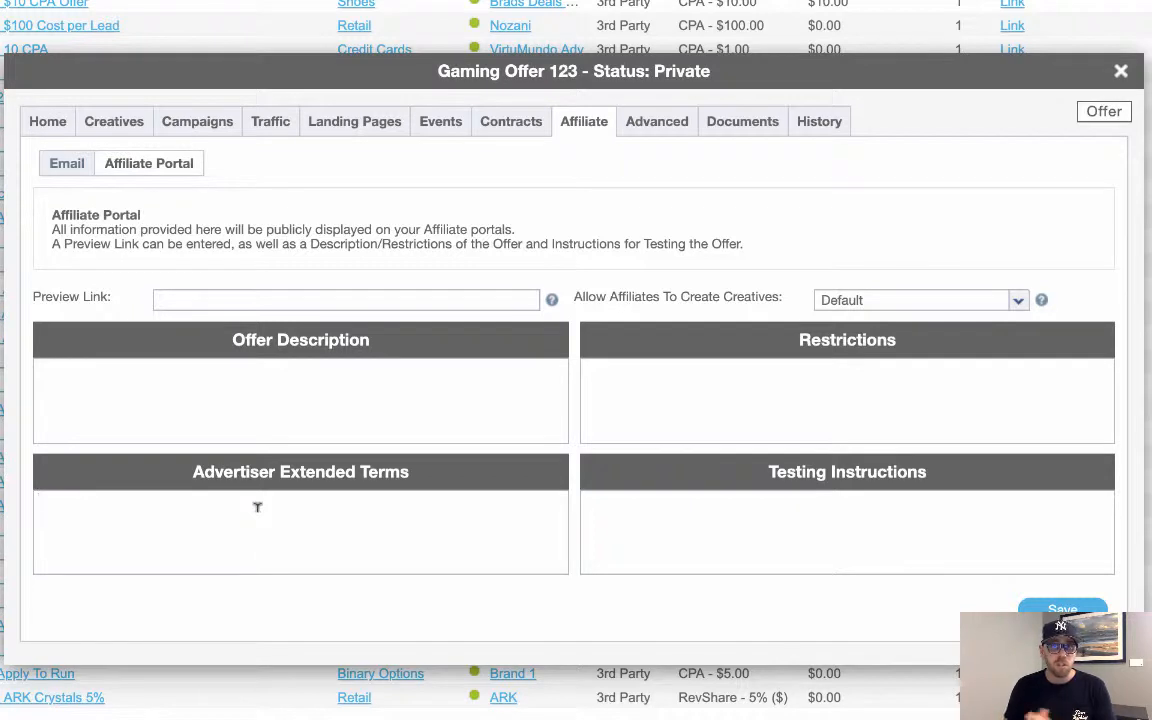
- Look at the offer's Testing Instructions field and its change history, and close Gaming Offer 123
{"action": "left_click", "coordinate": [688, 517]}
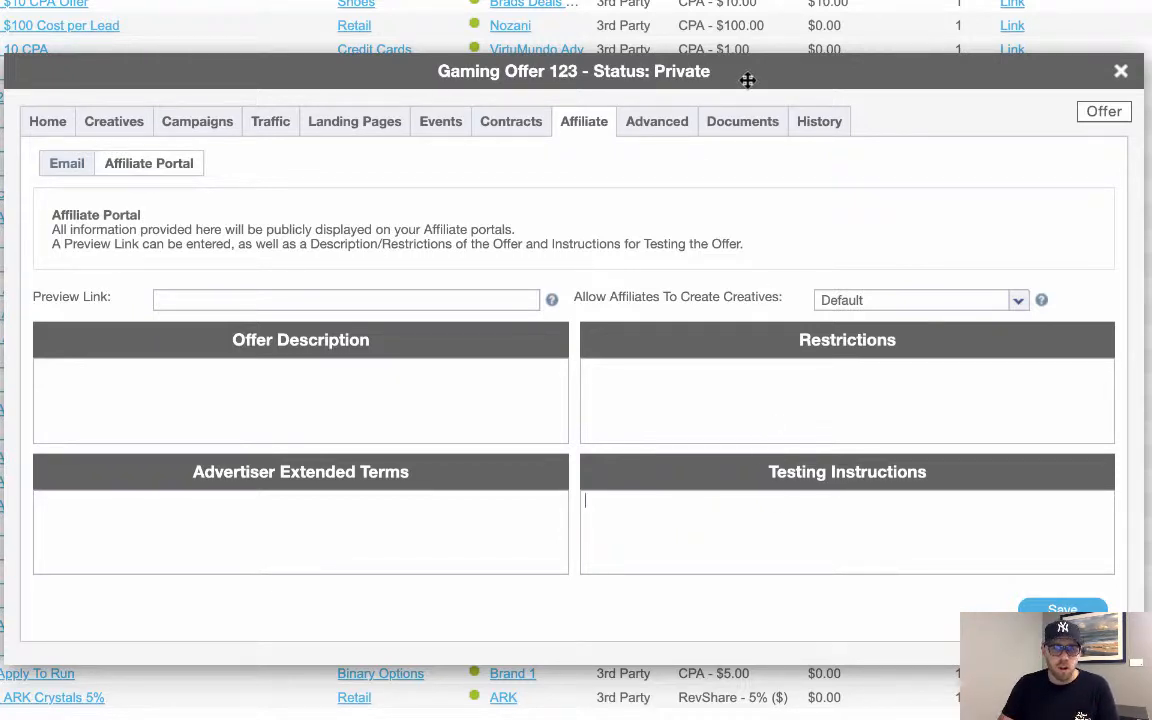
{"action": "left_click", "coordinate": [815, 124]}
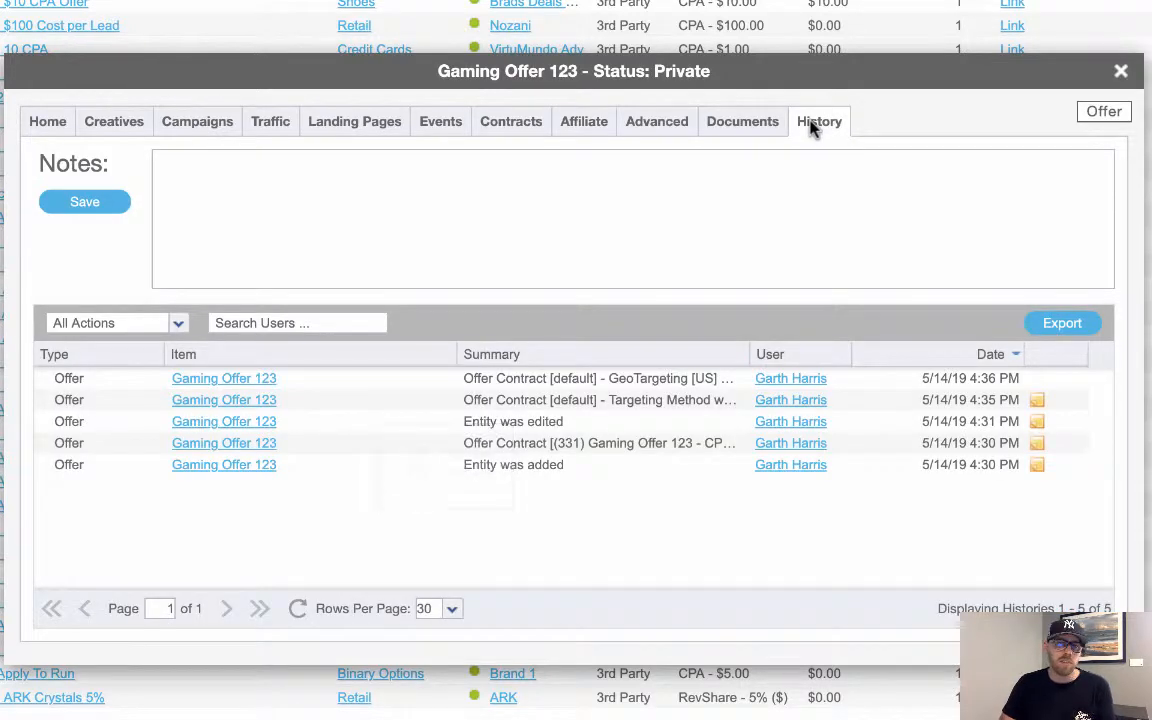
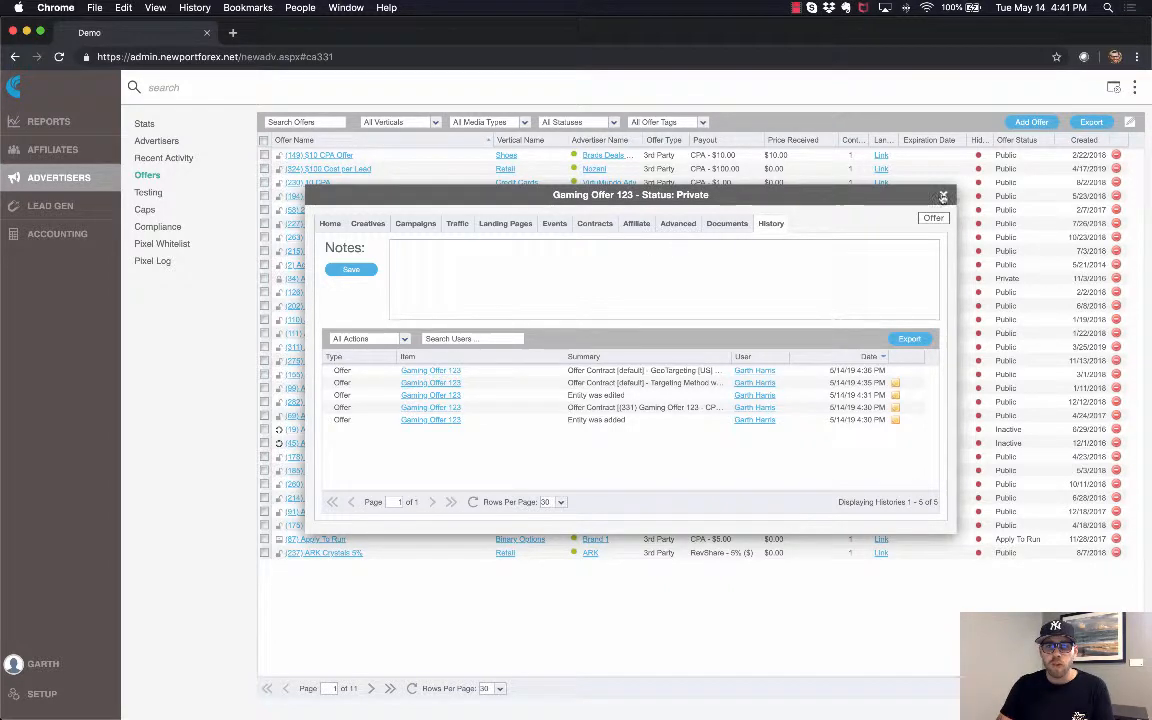
{"action": "left_click", "coordinate": [943, 195]}
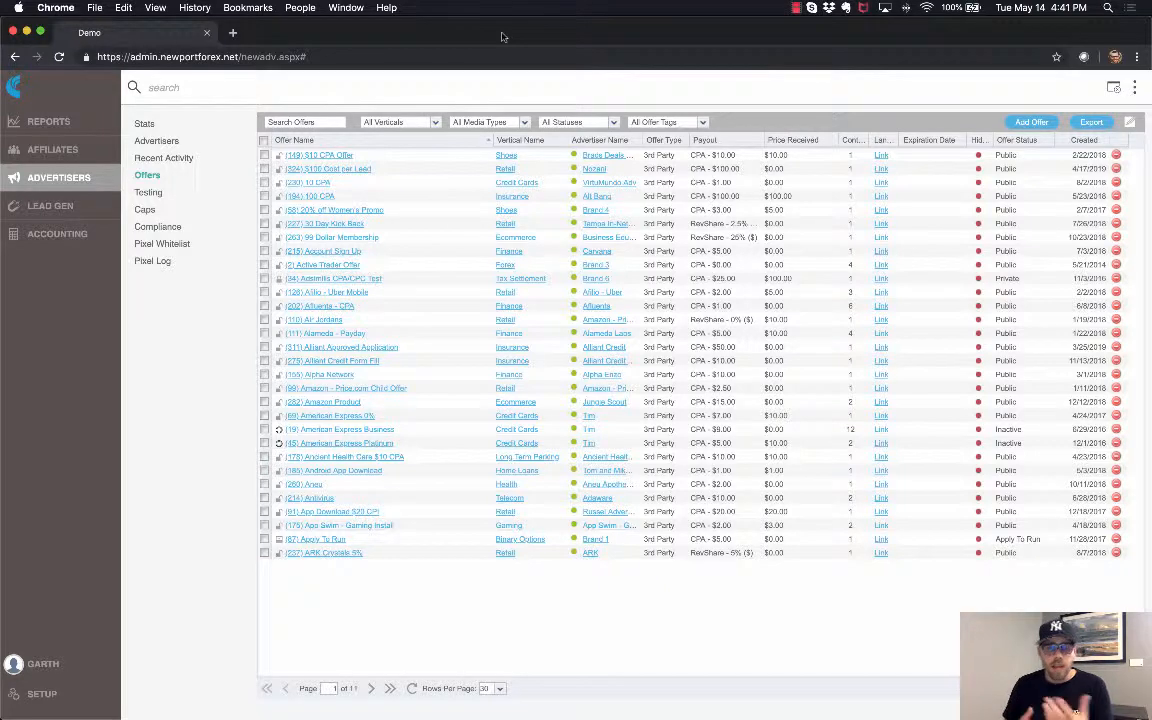
{"action": "left_click", "coordinate": [1135, 88]}
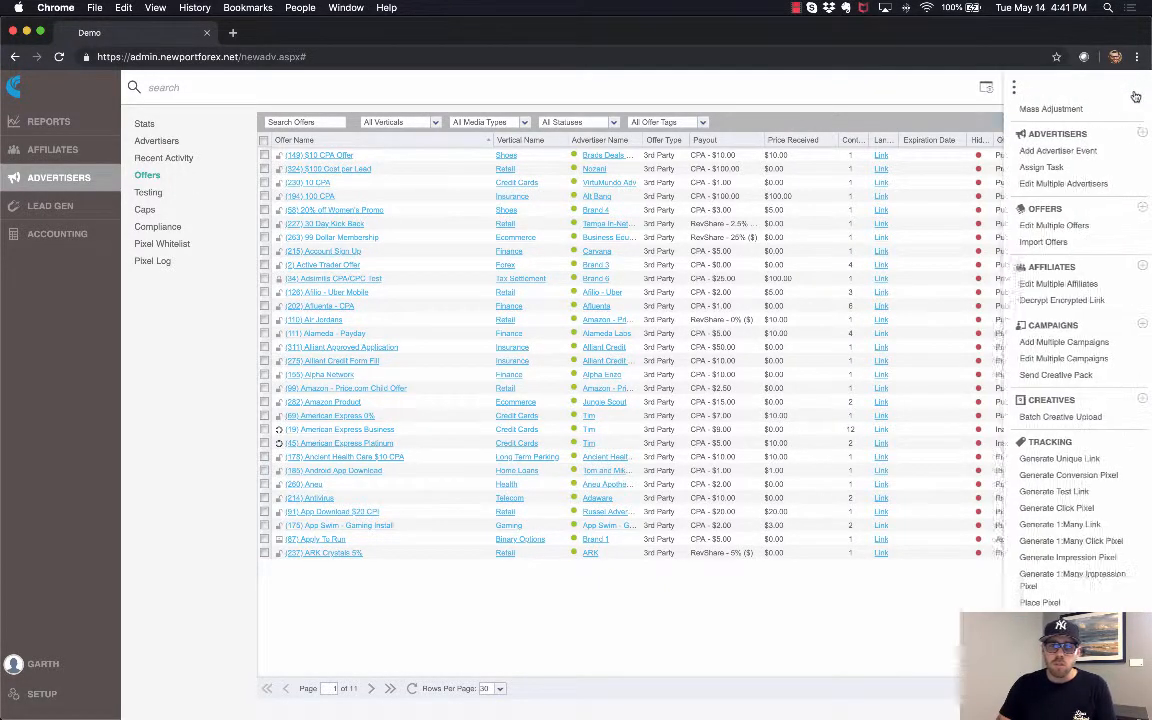
{"action": "left_click", "coordinate": [1139, 266]}
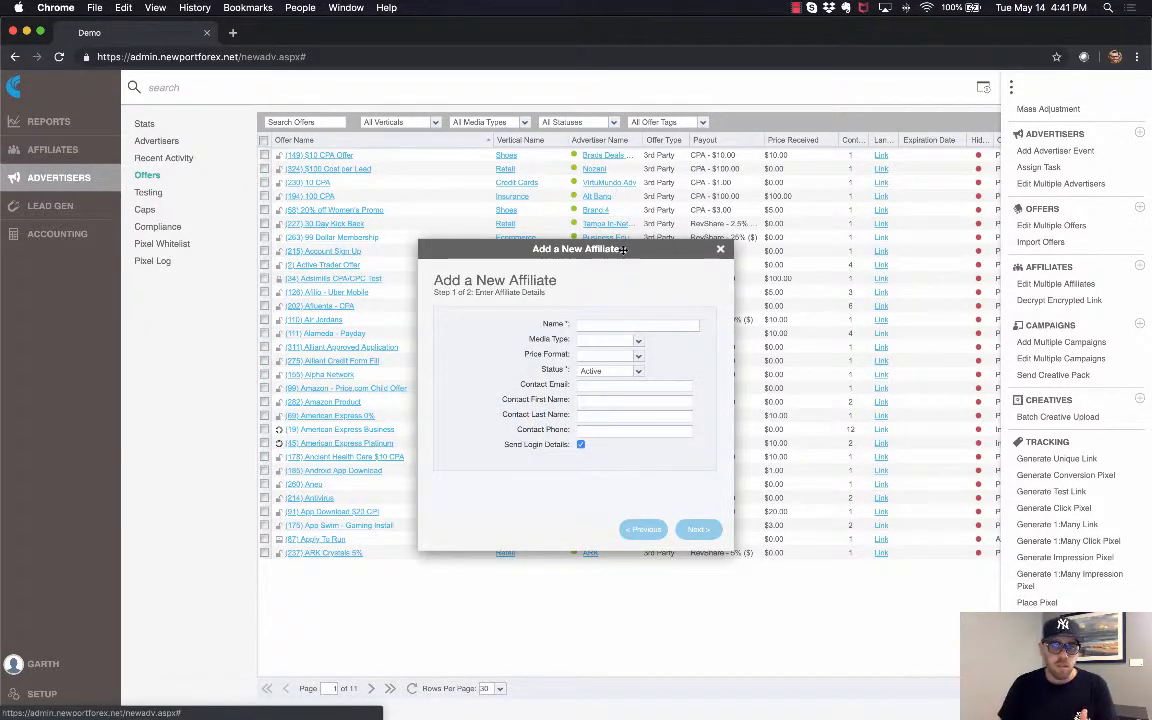
{"action": "left_click", "coordinate": [720, 249]}
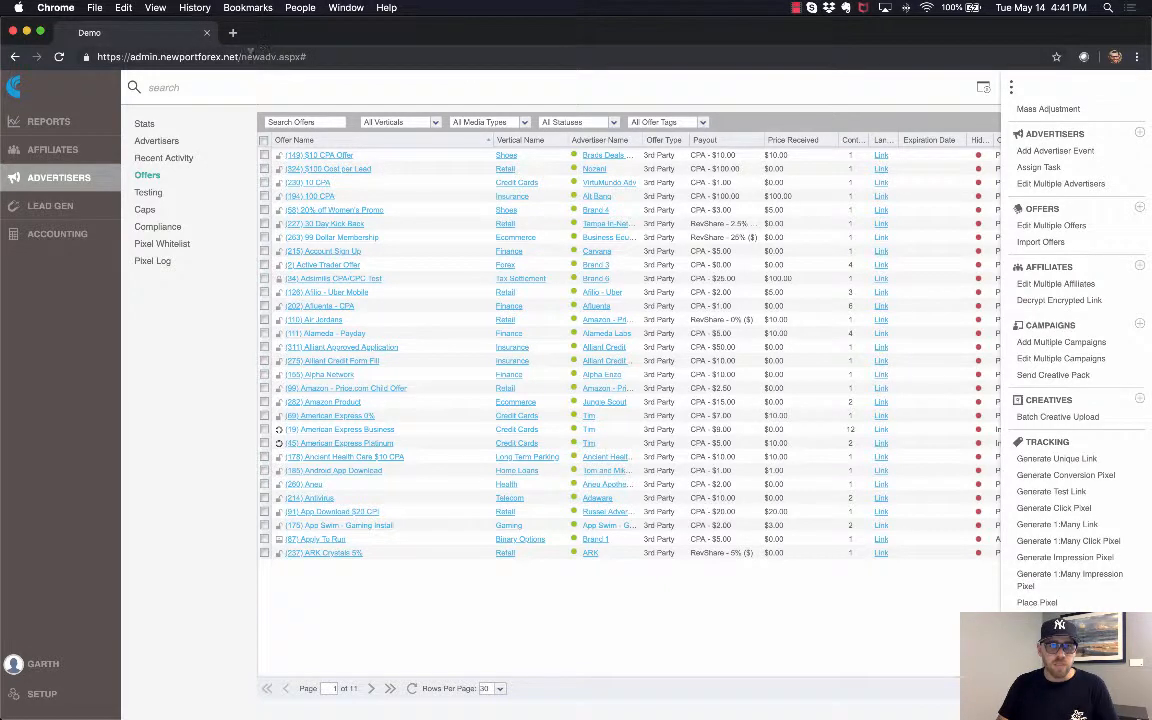
- Open the affiliate_signup.aspx page, look over its company, marketing and contact fields, and return to the admin site
{"action": "double_click", "coordinate": [260, 56]}
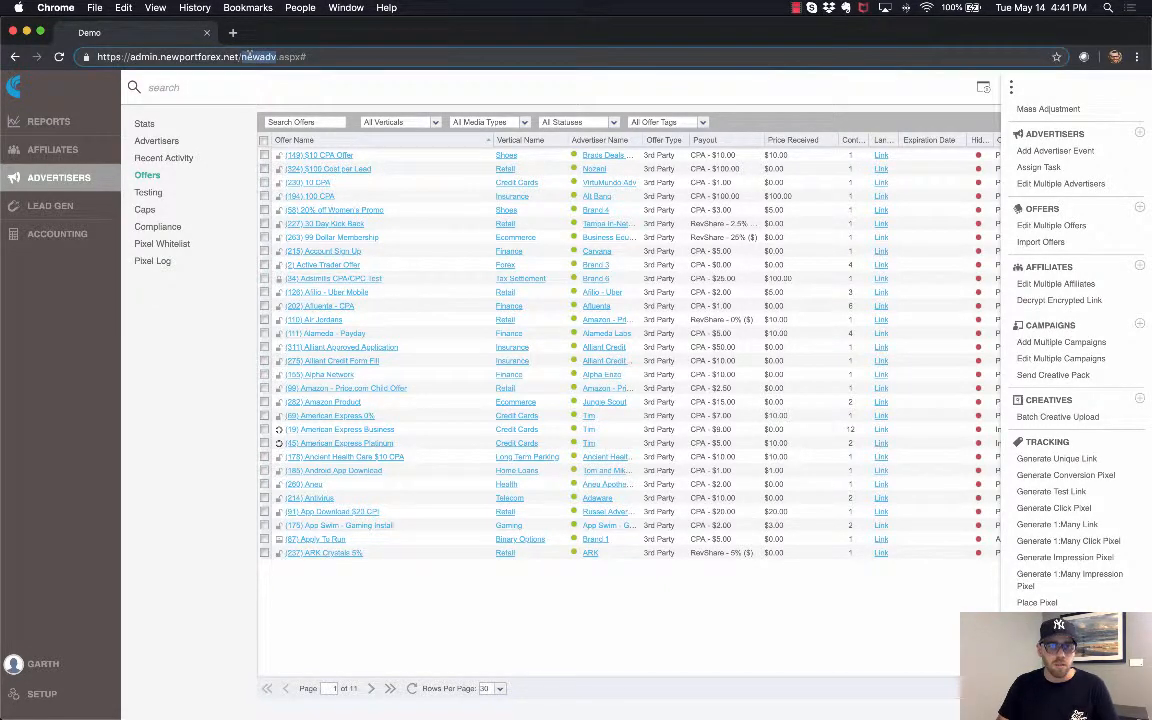
{"action": "type", "text": "affiliate"}
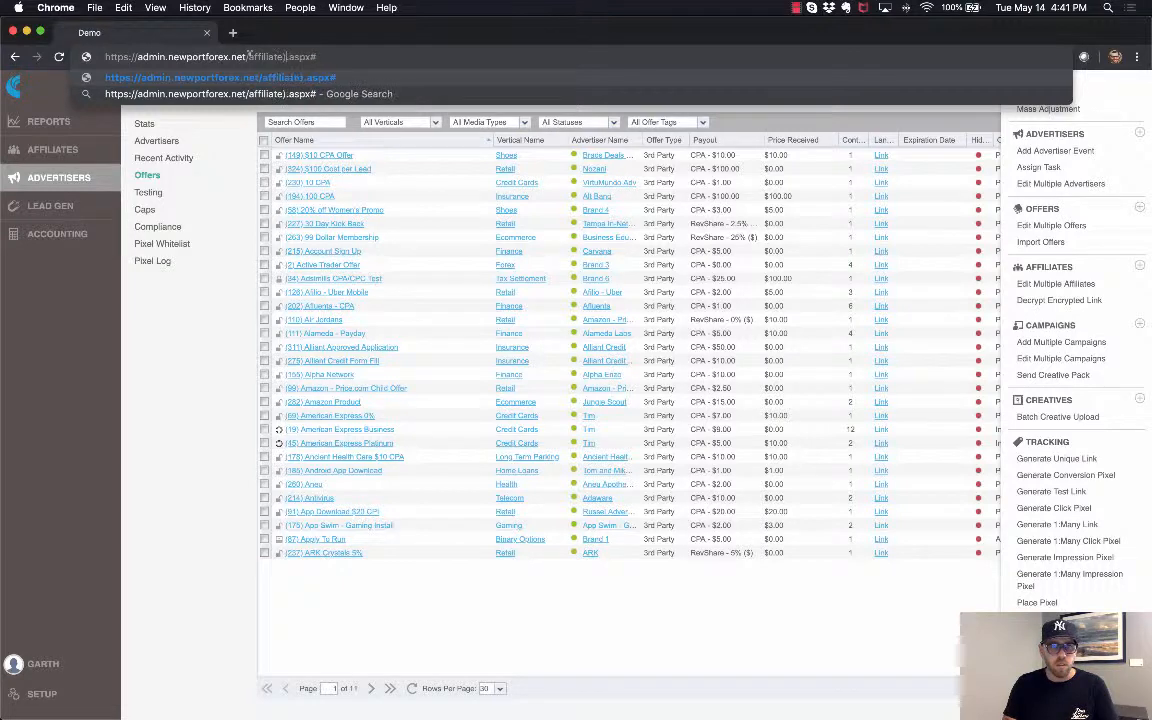
{"action": "type", "text": "_signup"}
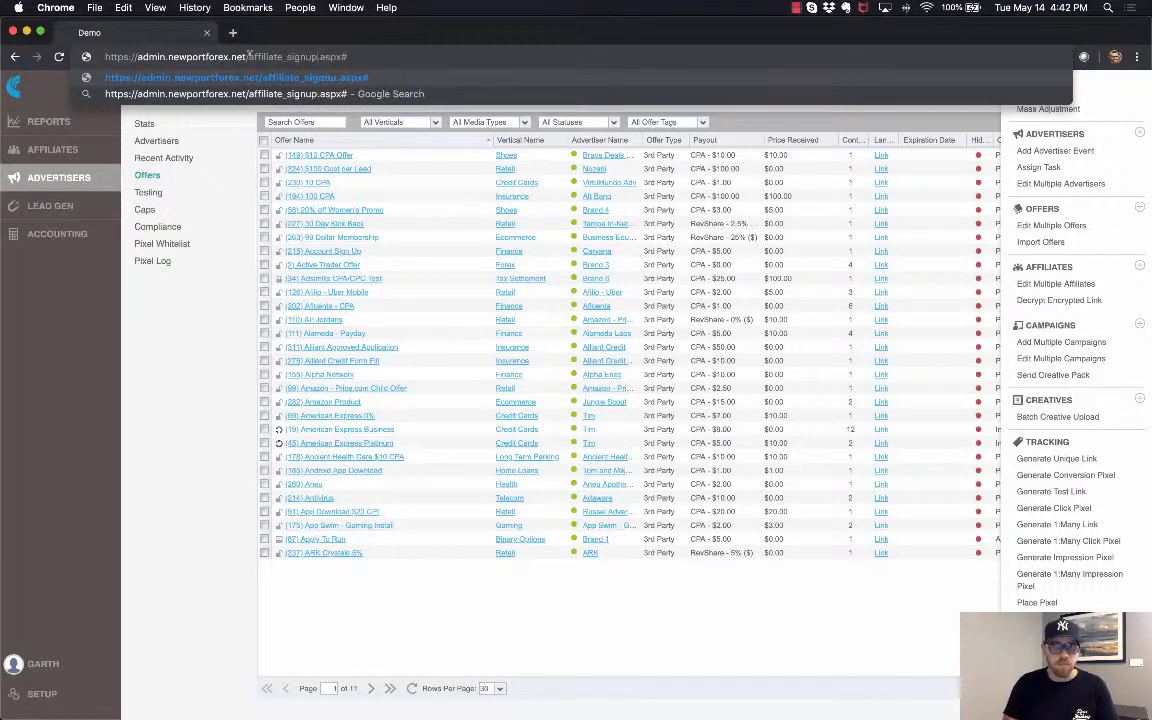
{"action": "key", "text": "Return"}
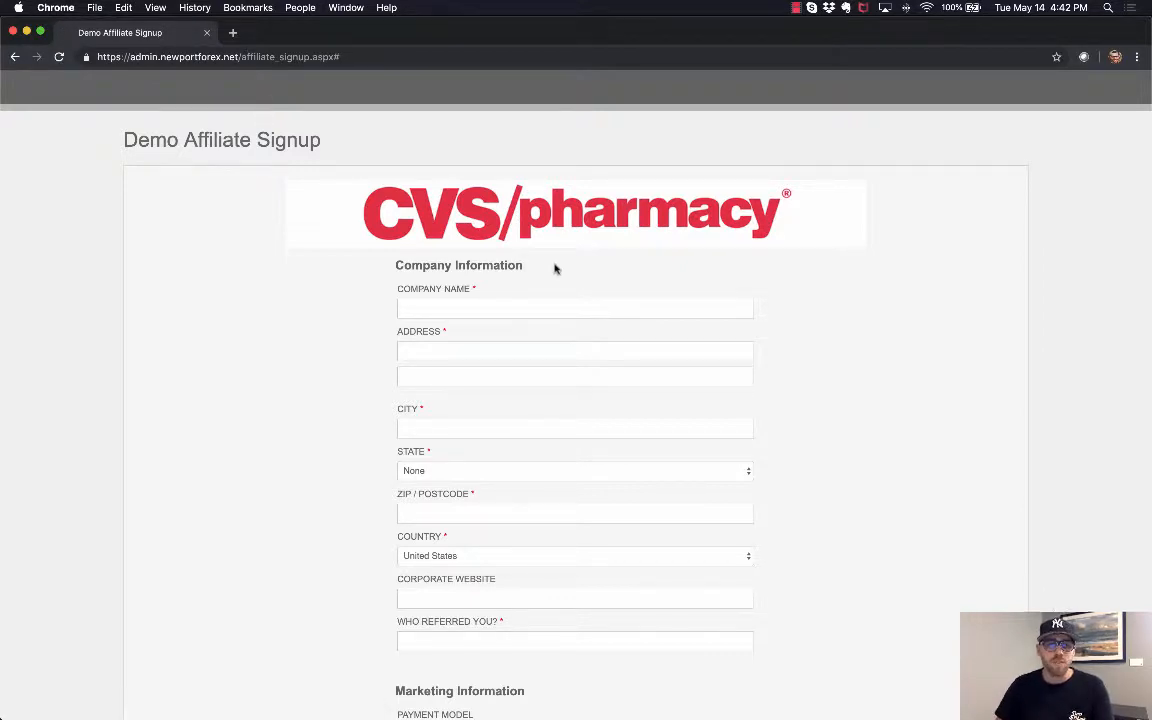
{"action": "scroll", "coordinate": [553, 265], "scroll_direction": "down", "scroll_amount": 3}
{"action": "scroll", "coordinate": [570, 270], "scroll_direction": "down", "scroll_amount": 4}
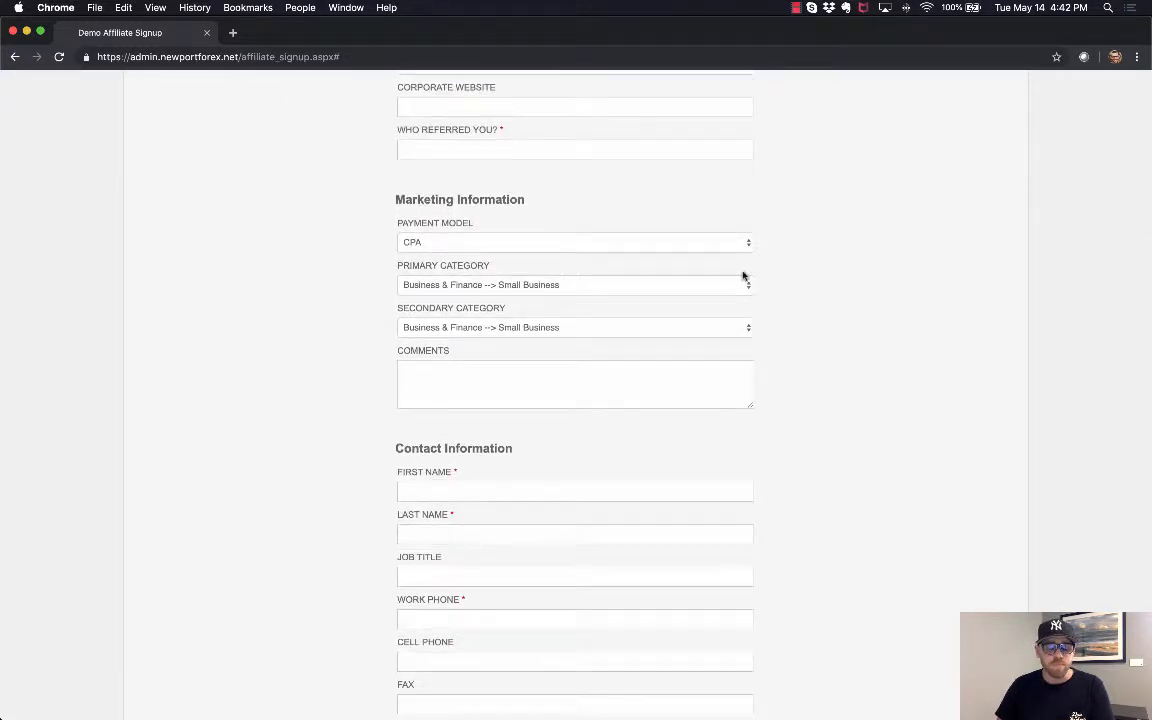
{"action": "scroll", "coordinate": [743, 276], "scroll_direction": "down", "scroll_amount": 2}
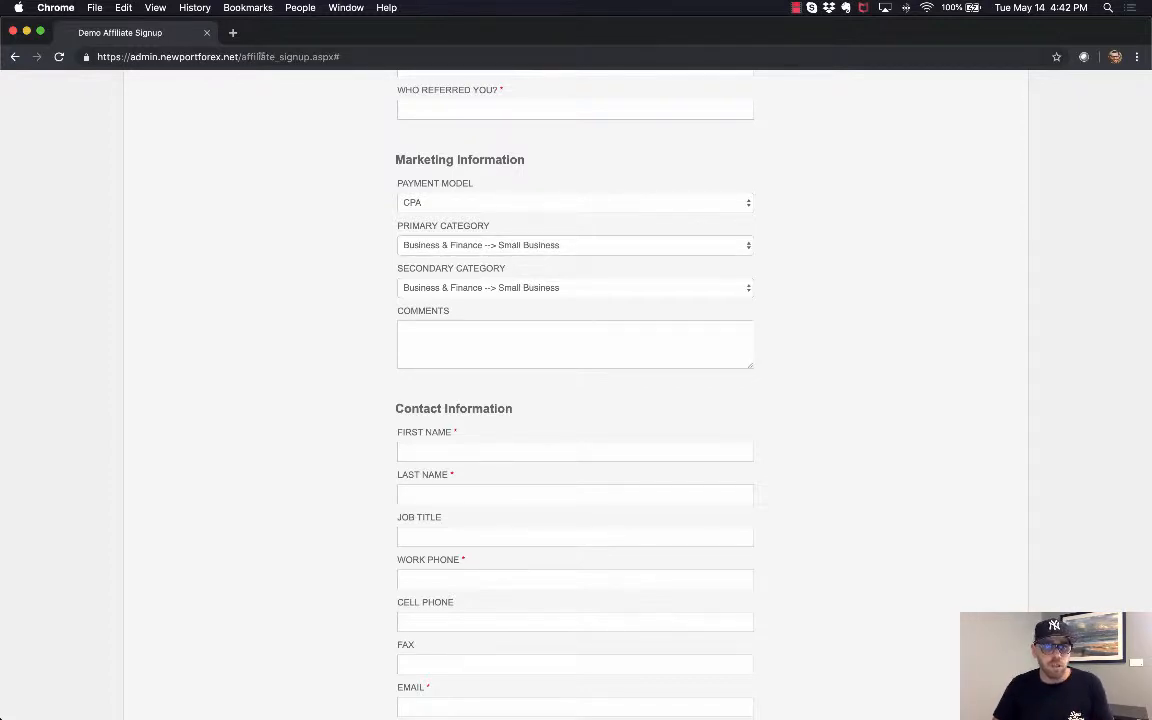
{"action": "left_click", "coordinate": [13, 57]}
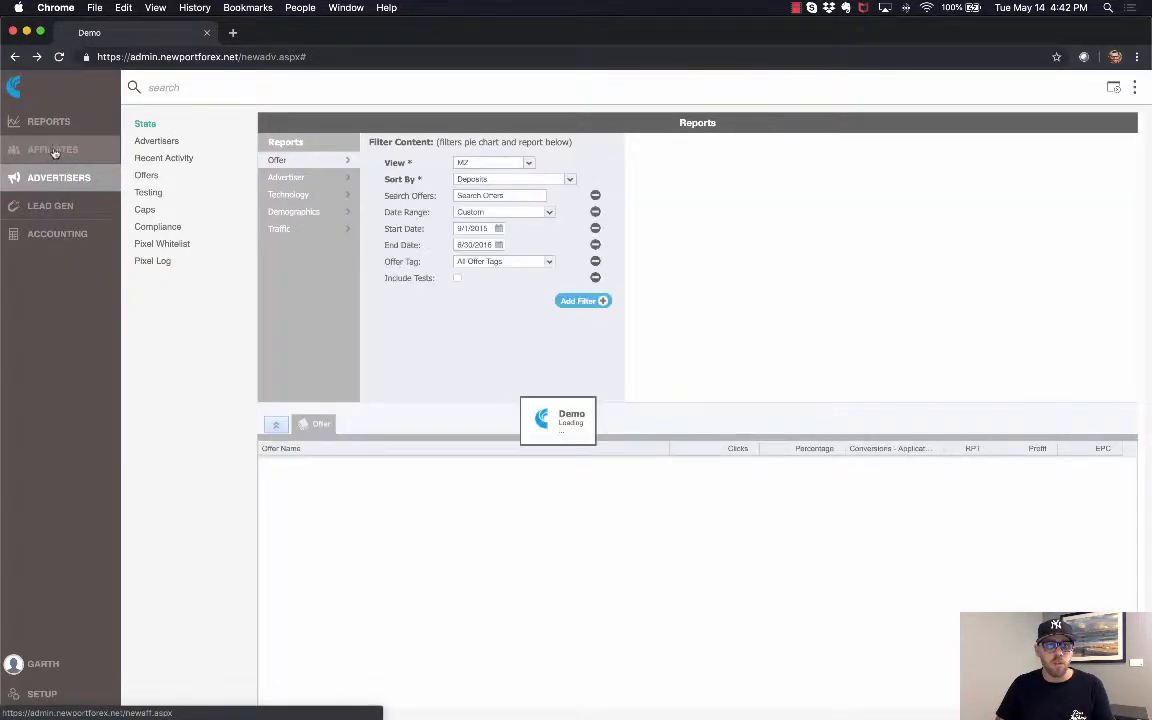
- Add a new affiliate named Gaming Affiliate 123 with status Active, leaving its contact details blank and Send Login Details enabled
{"action": "left_click", "coordinate": [53, 150]}
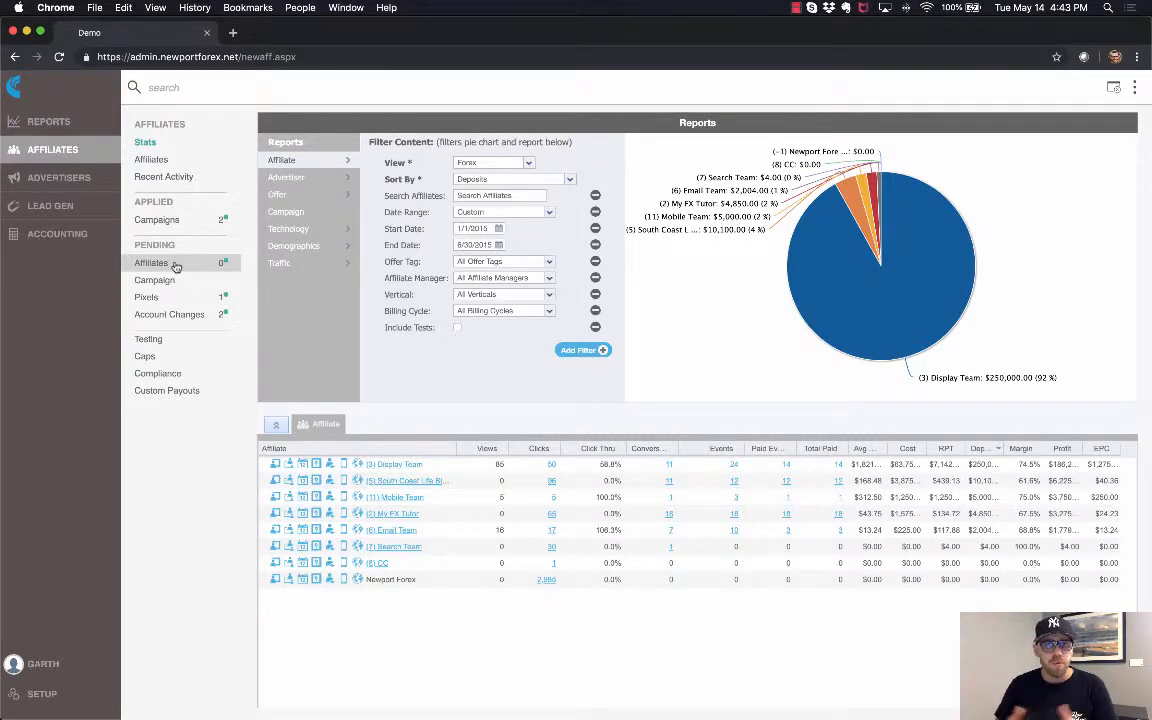
{"action": "left_click", "coordinate": [183, 162]}
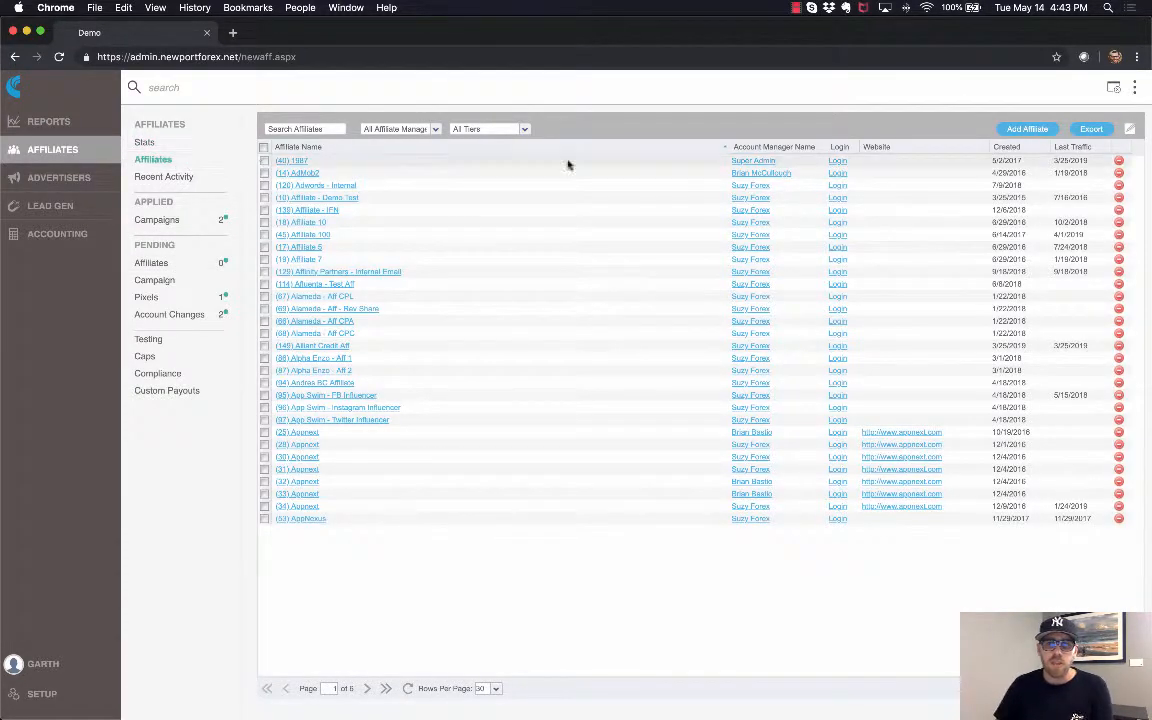
{"action": "left_click", "coordinate": [1028, 130]}
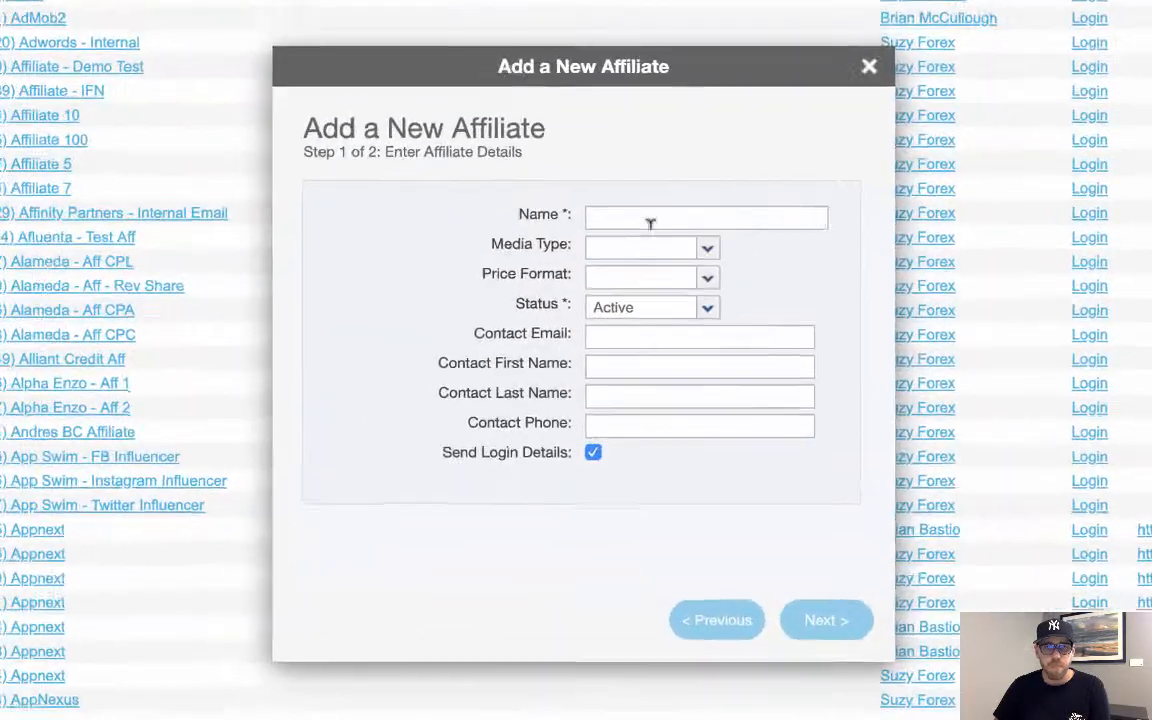
{"action": "left_click", "coordinate": [650, 224]}
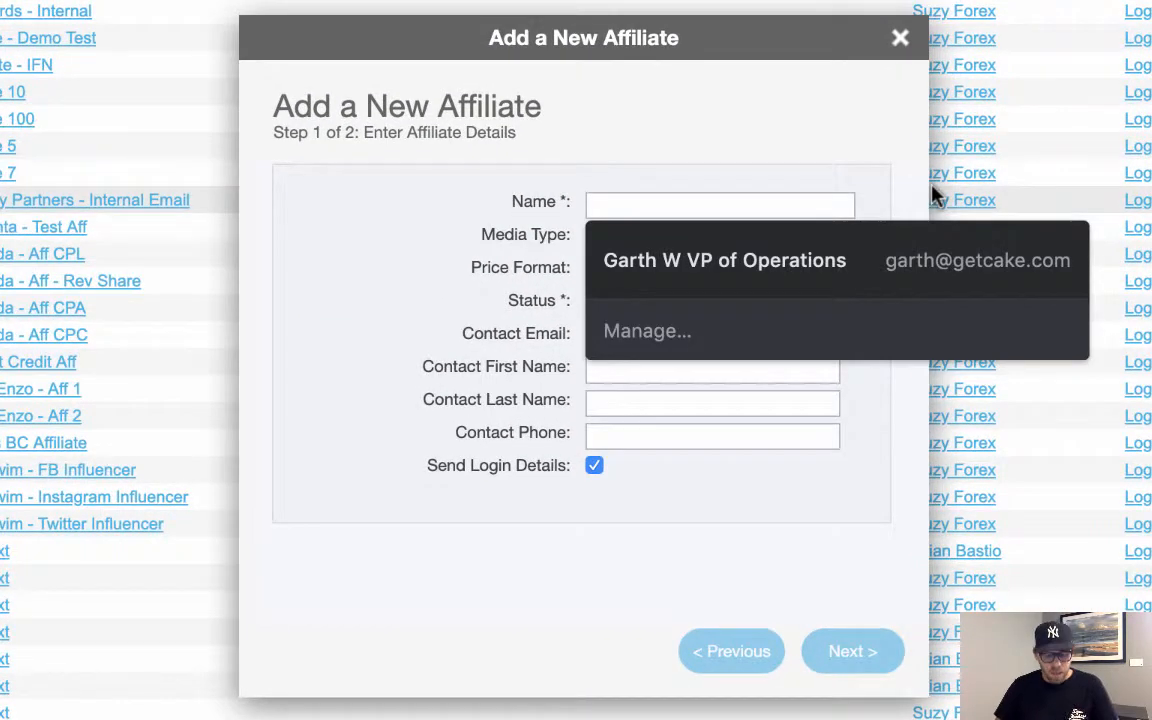
{"action": "type", "text": "Gaming A"}
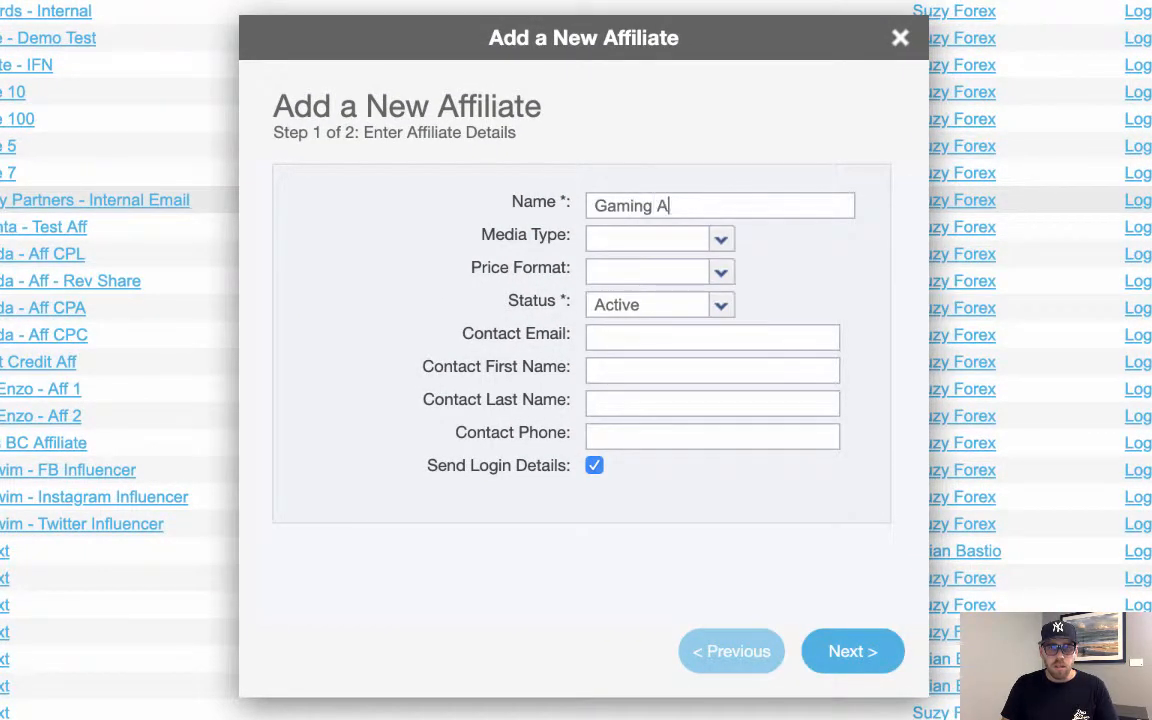
{"action": "type", "text": "ffiliate 123"}
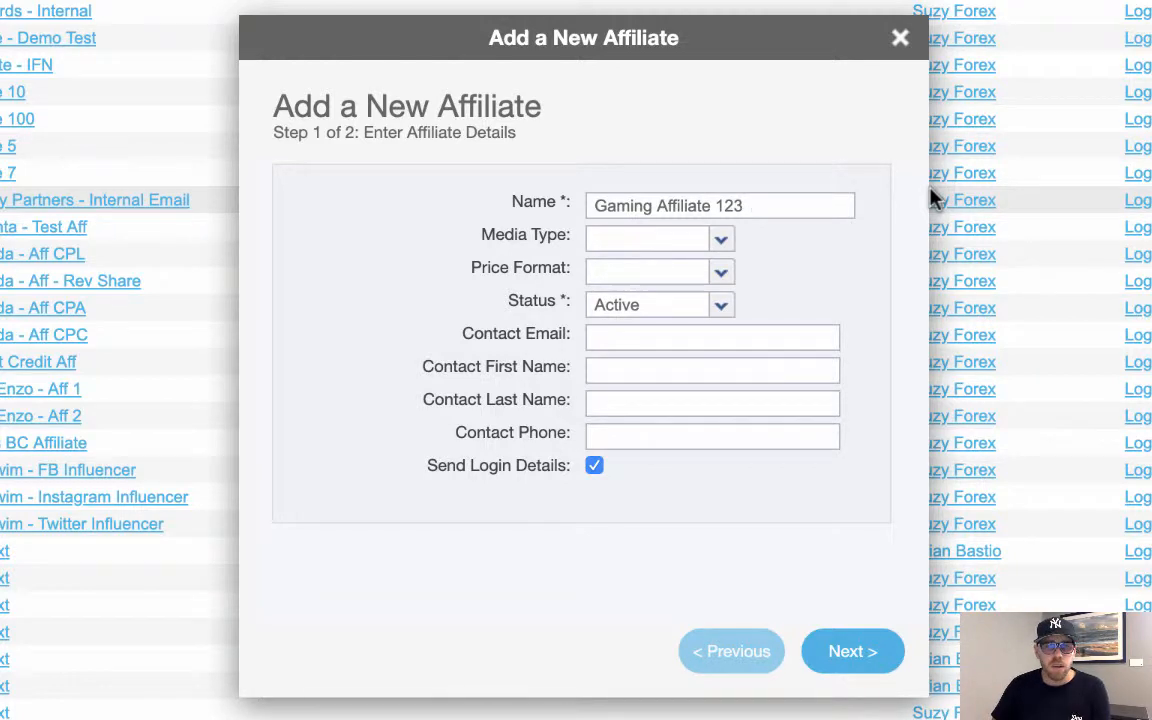
{"action": "left_click", "coordinate": [694, 331]}
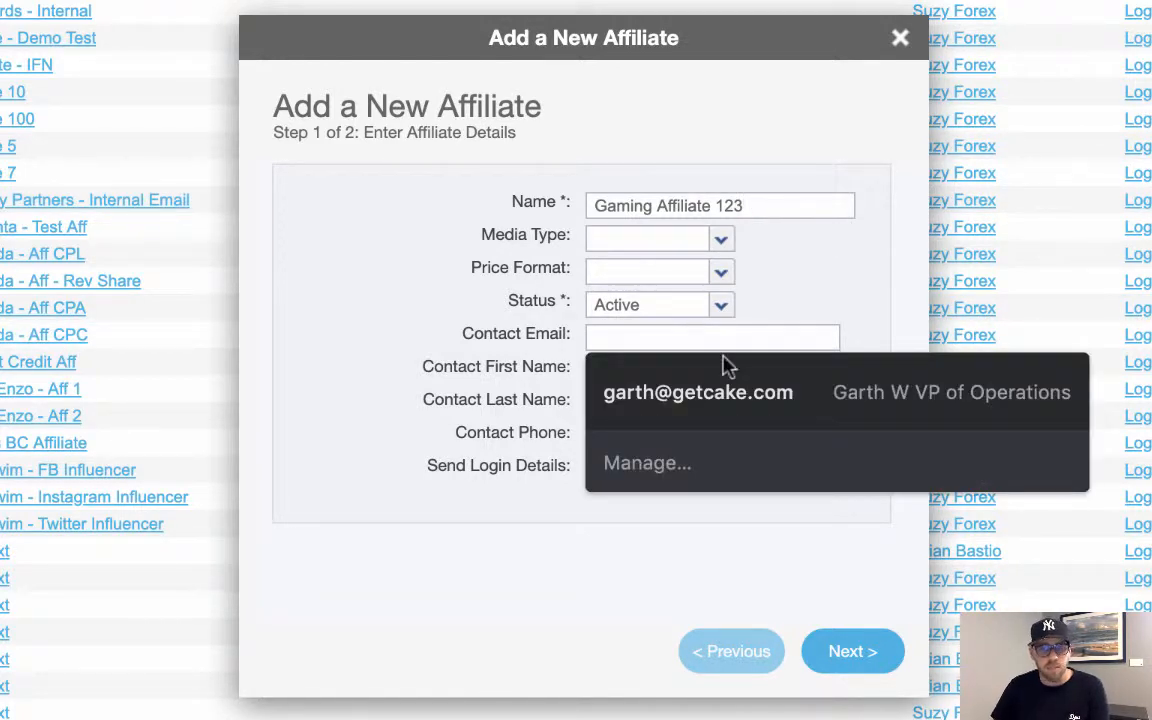
{"action": "left_click", "coordinate": [532, 381]}
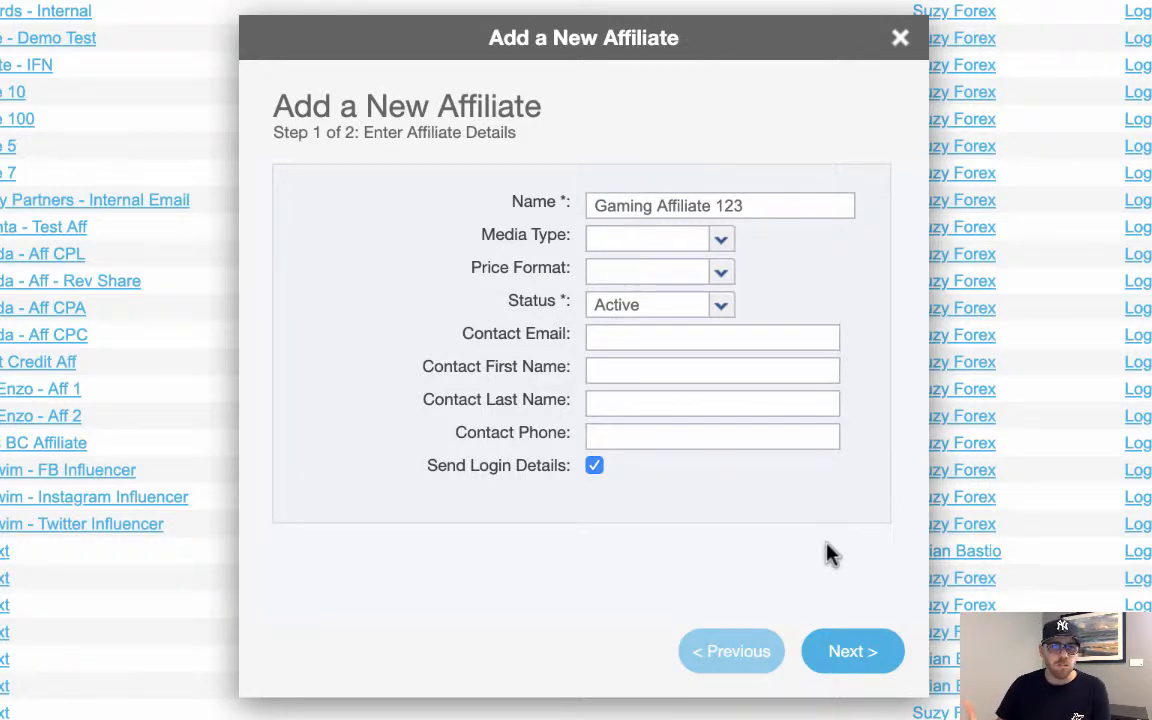
{"action": "left_click", "coordinate": [843, 658]}
{"action": "left_click", "coordinate": [848, 655]}
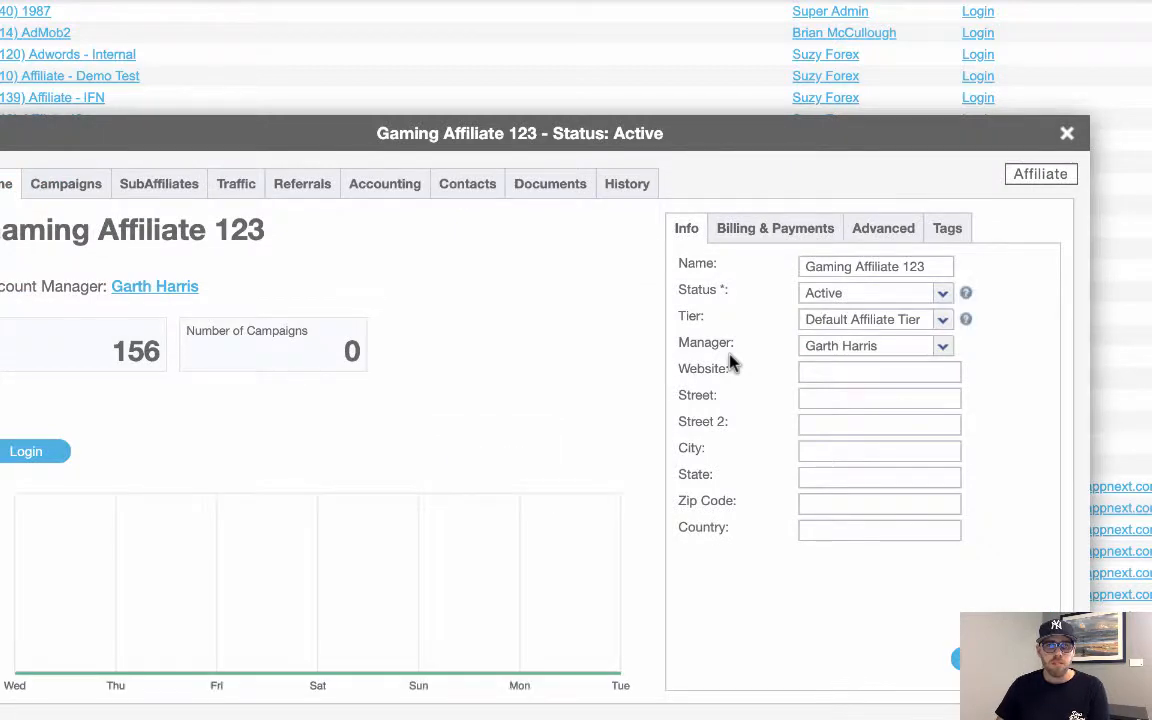
- Look over the traffic types and contacts of Gaming Affiliate 123, and return to its main details
{"action": "left_click_drag", "start_coordinate": [527, 125], "coordinate": [514, 85]}
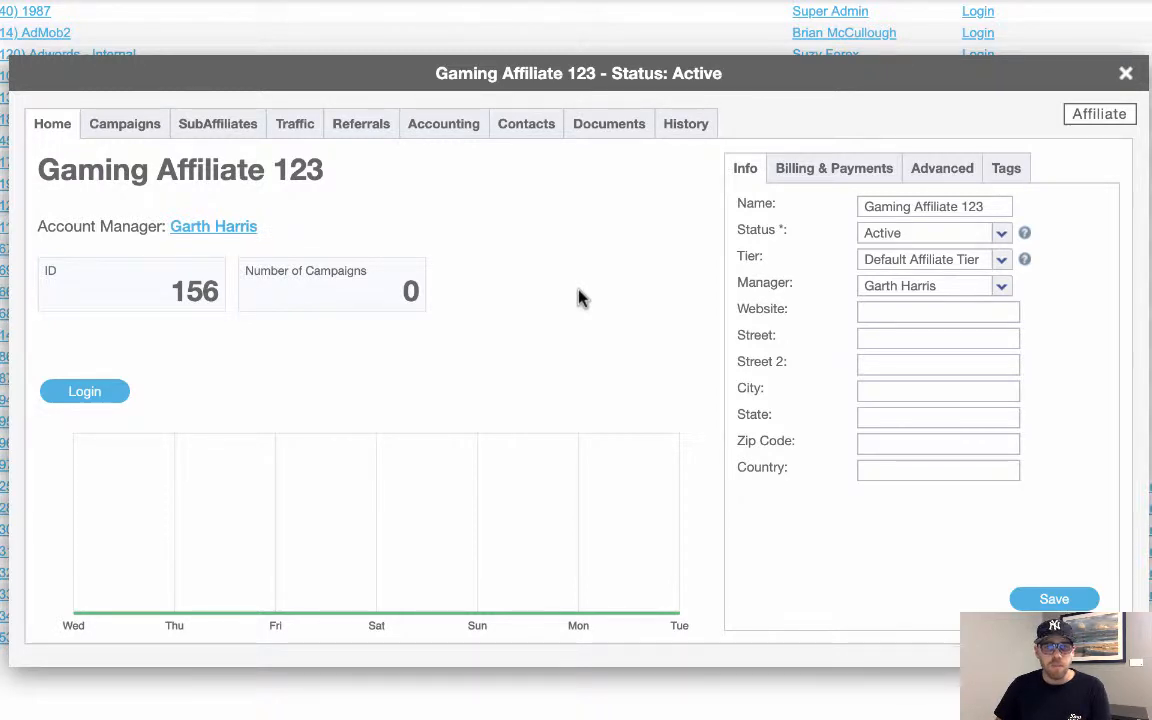
{"action": "left_click", "coordinate": [307, 130]}
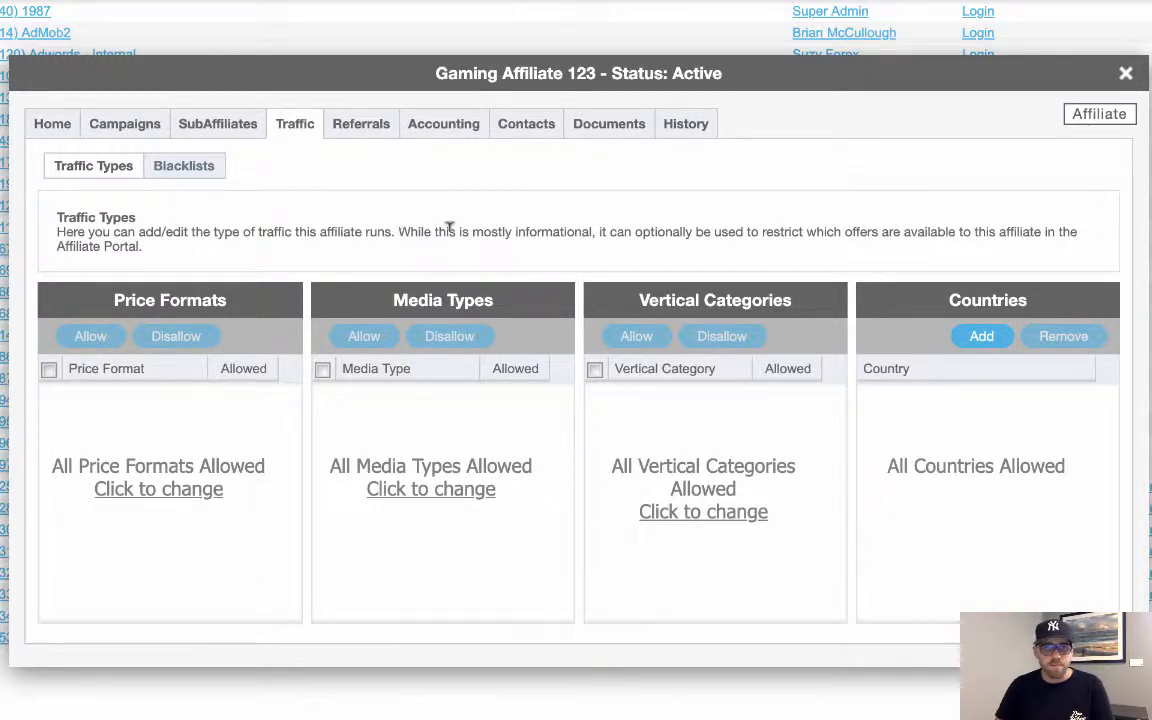
{"action": "left_click", "coordinate": [526, 123]}
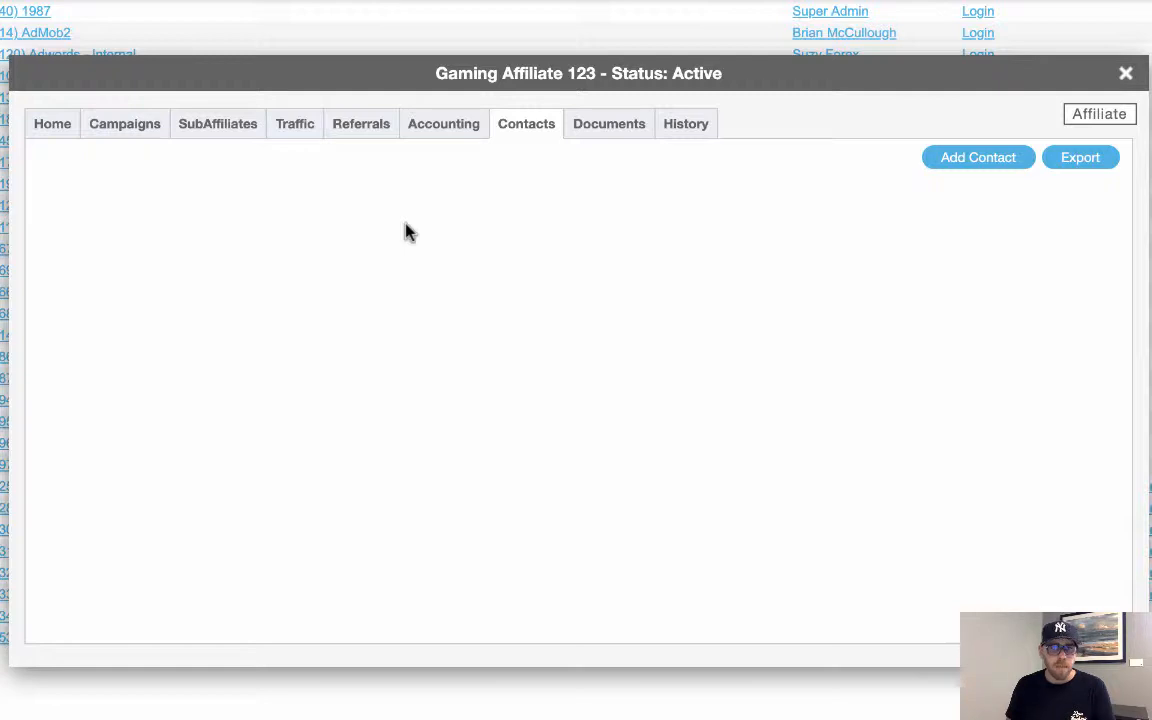
{"action": "left_click", "coordinate": [54, 122]}
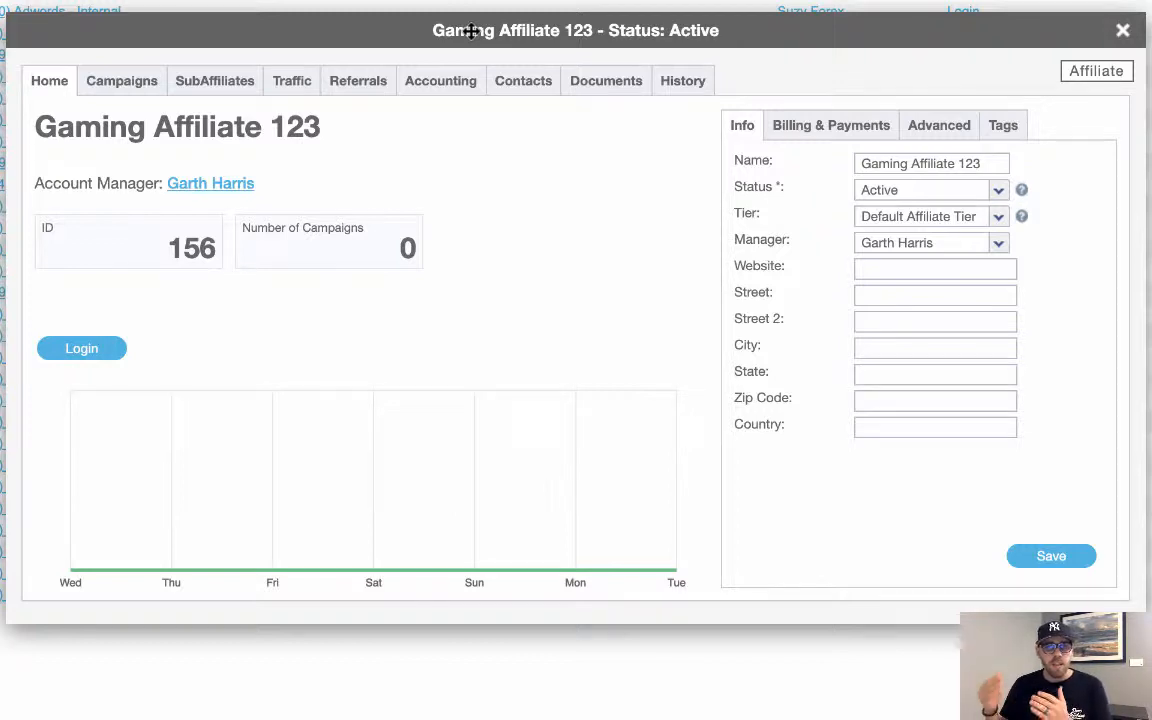
- Start a new campaign for Gaming Affiliate 123 and choose the offer Gaming Offer 123 - CPA - $5.00
{"action": "left_click", "coordinate": [128, 86]}
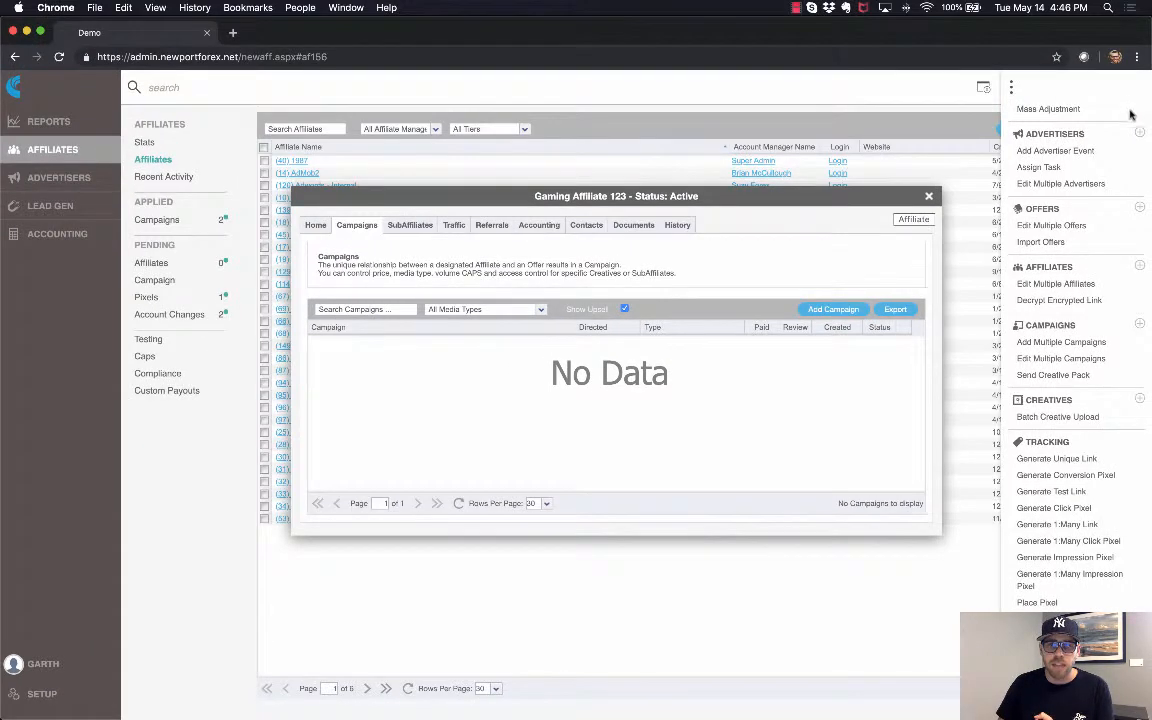
{"action": "left_click", "coordinate": [1010, 88]}
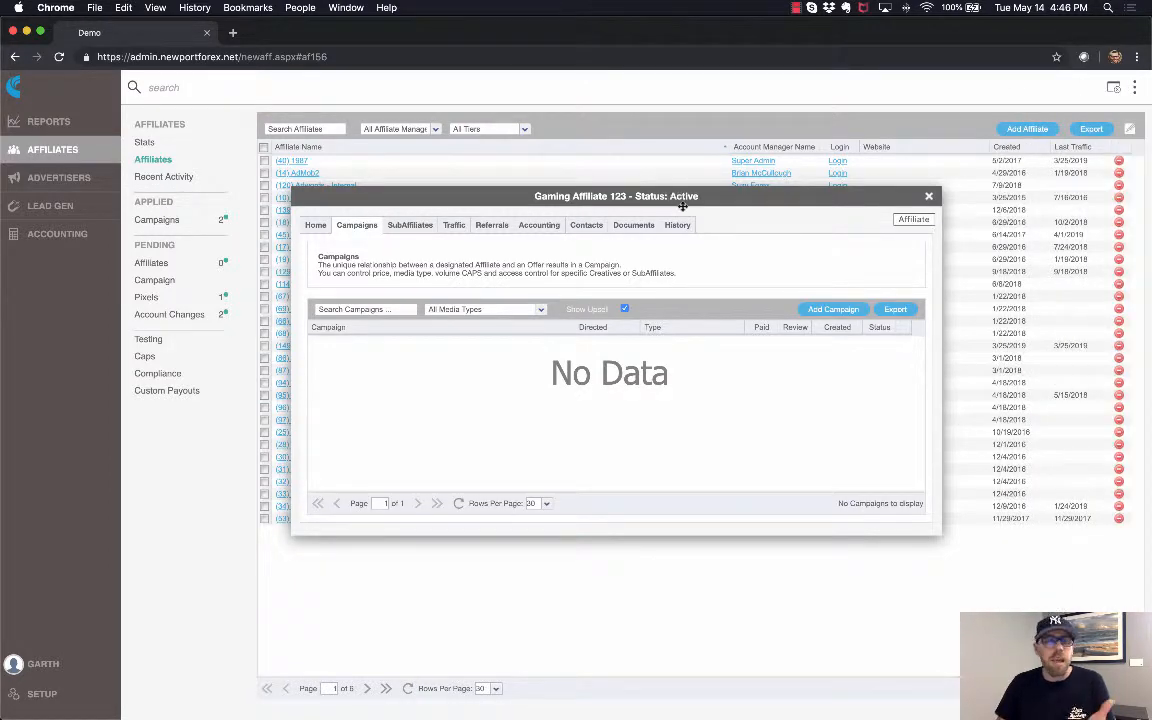
{"action": "left_click", "coordinate": [826, 309]}
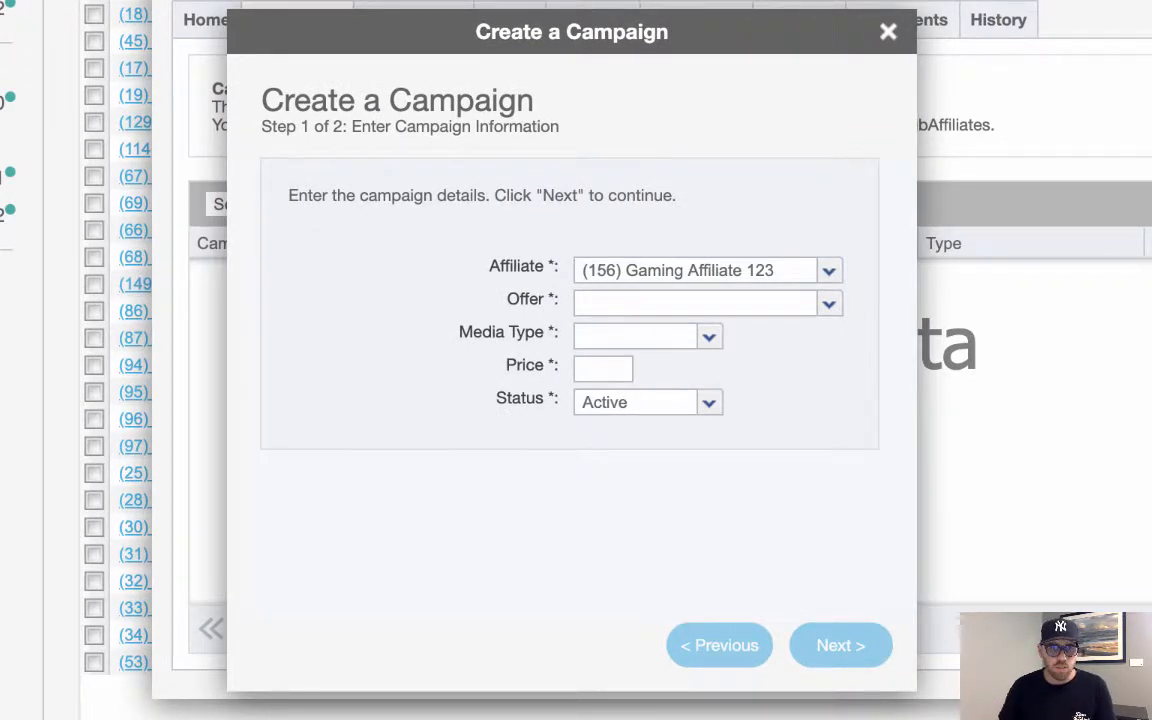
{"action": "left_click", "coordinate": [828, 304]}
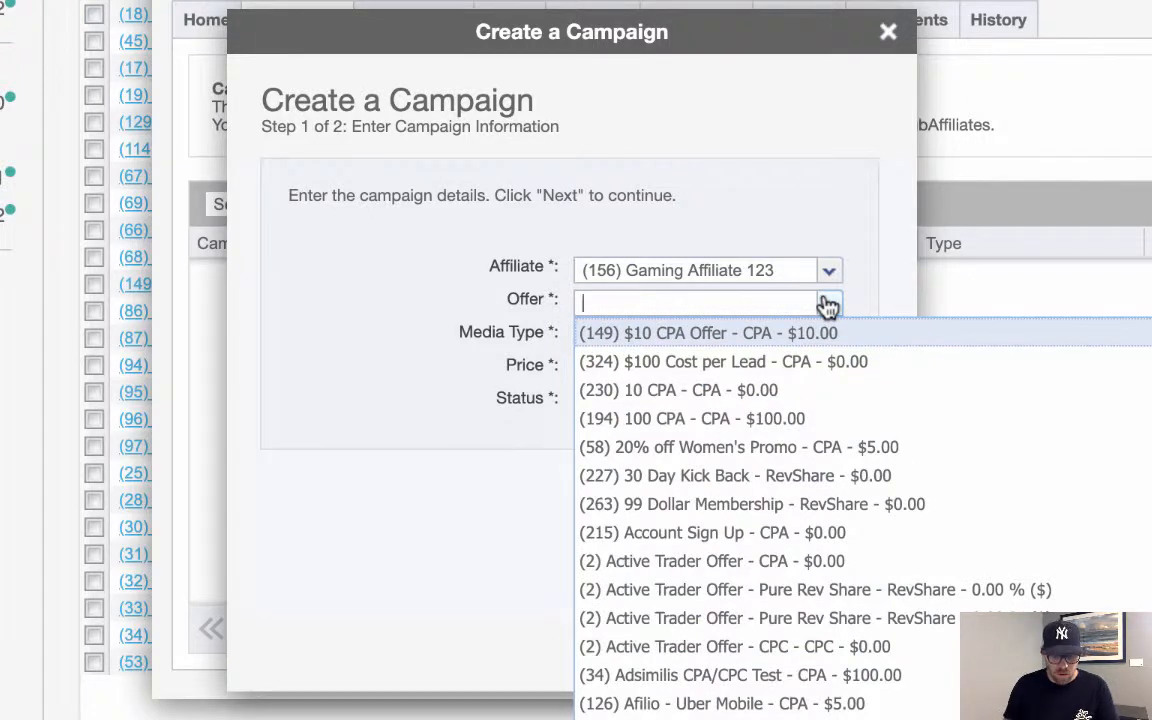
{"action": "type", "text": "gaming off"}
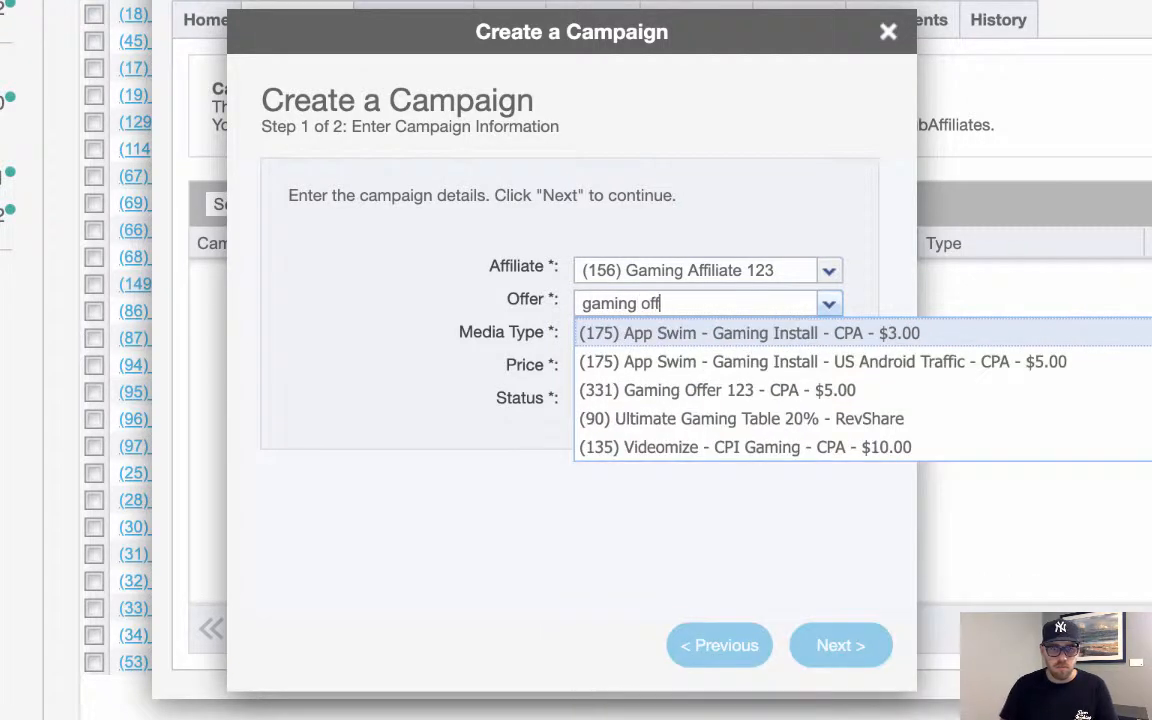
{"action": "left_click", "coordinate": [716, 335]}
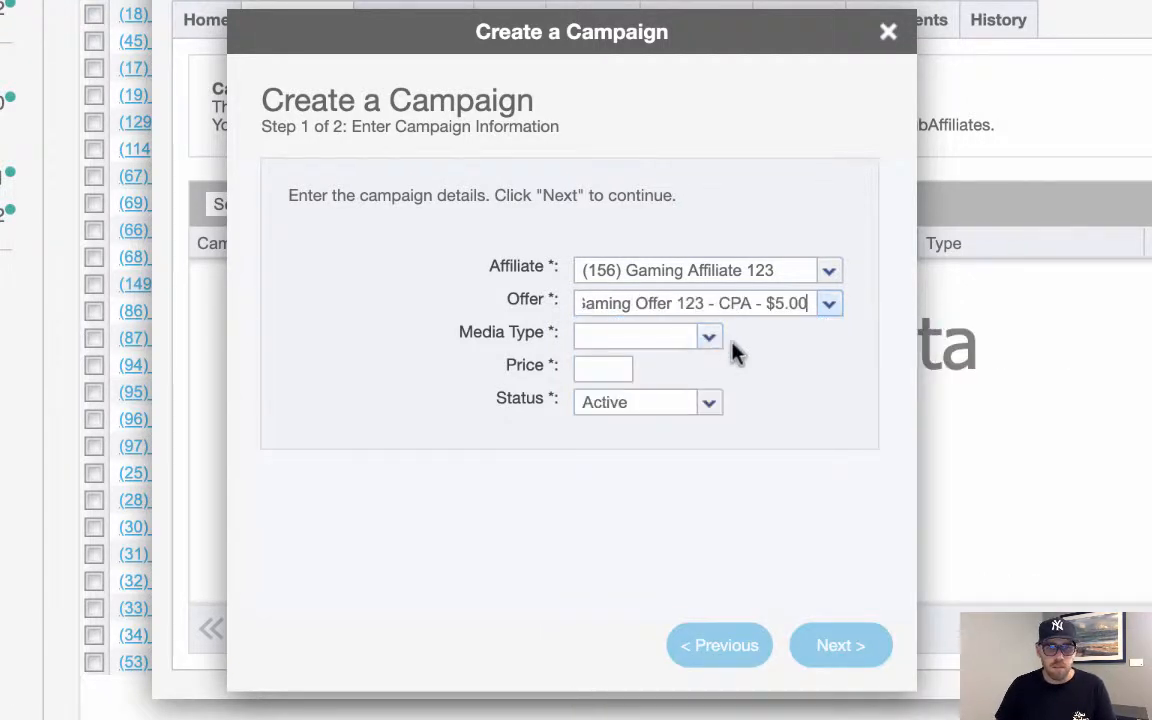
- Set the campaign's media type to Email and its price to $3.75, and create it with status Active
{"action": "left_click", "coordinate": [709, 342]}
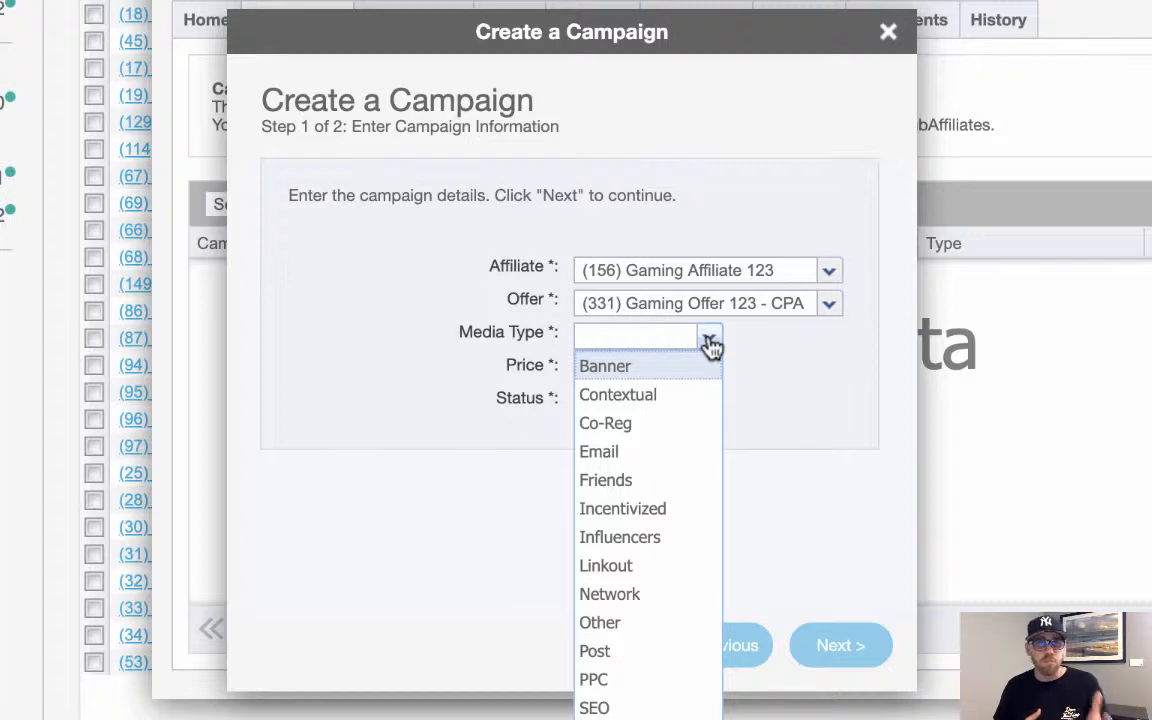
{"action": "left_click", "coordinate": [655, 453]}
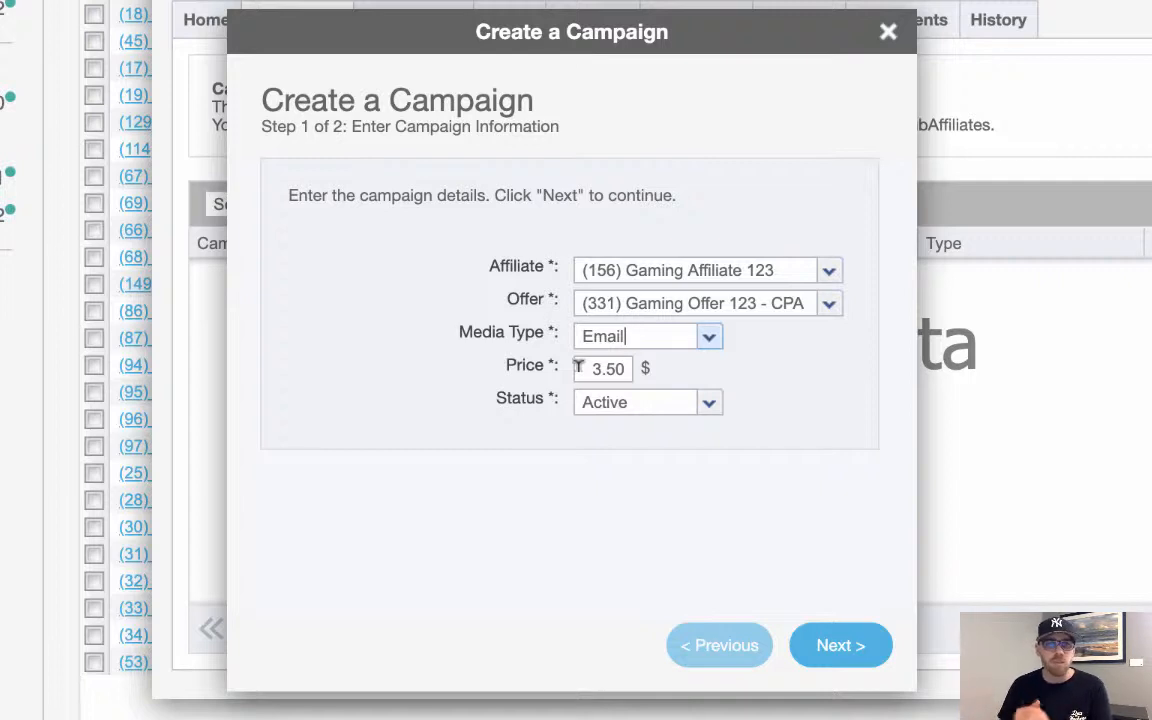
{"action": "left_click_drag", "start_coordinate": [578, 368], "coordinate": [648, 372]}
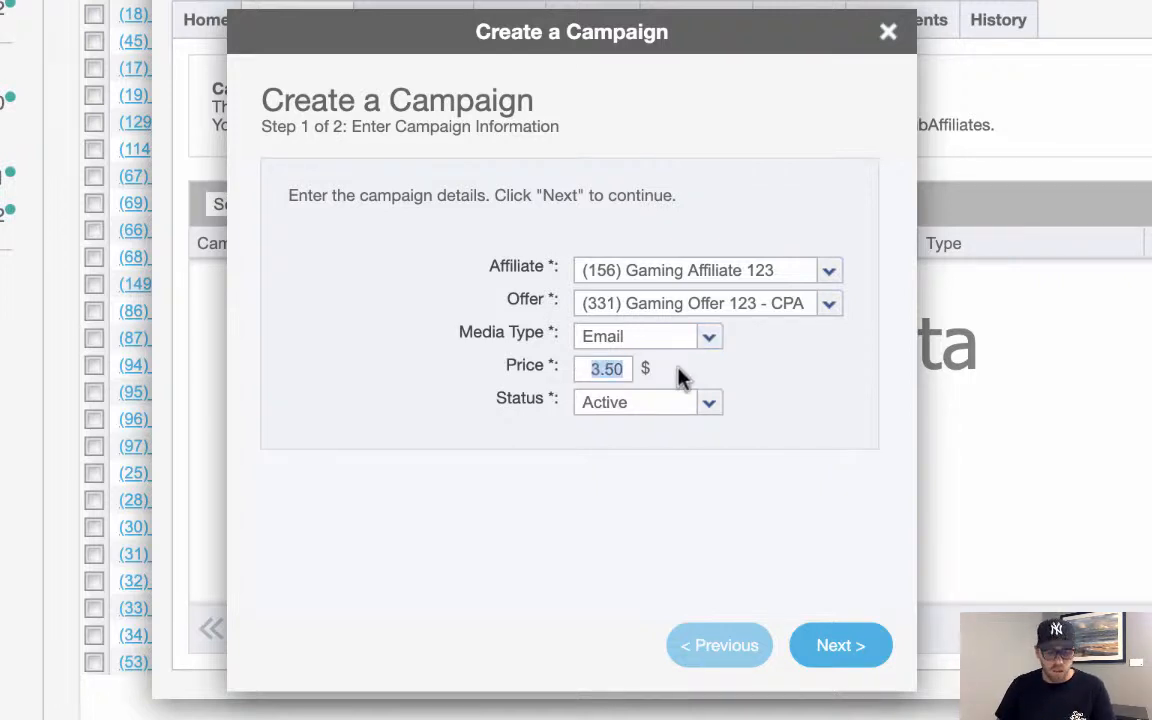
{"action": "type", "text": "3.75"}
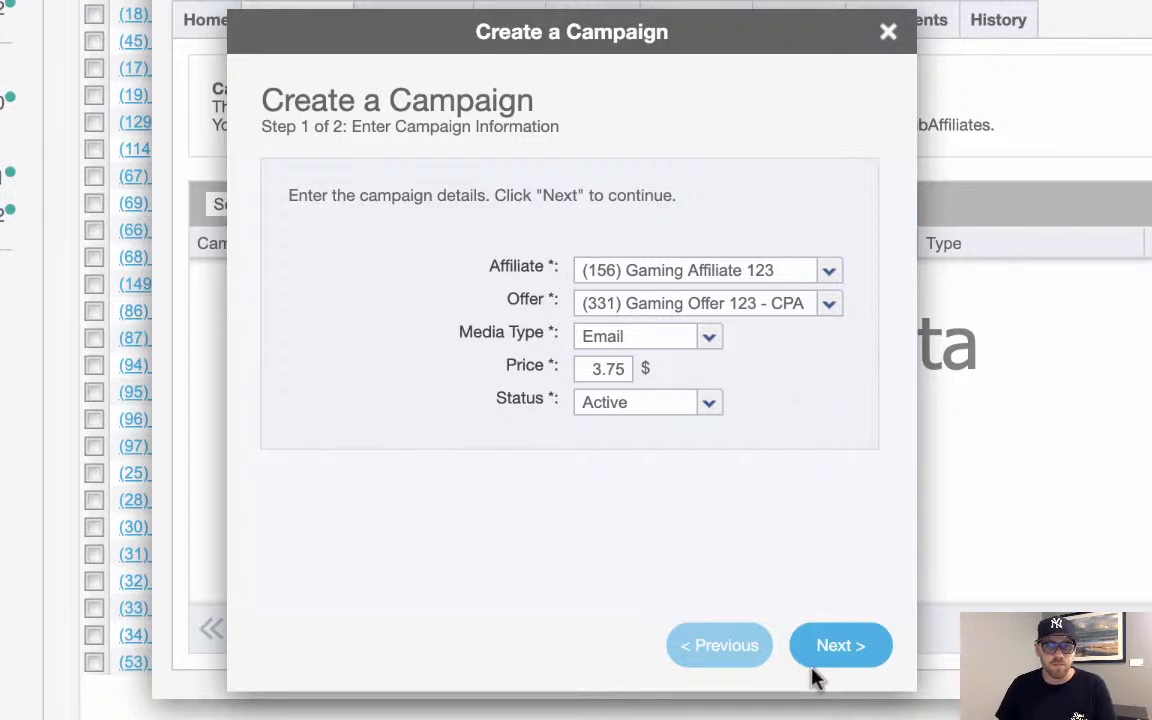
{"action": "left_click", "coordinate": [840, 648]}
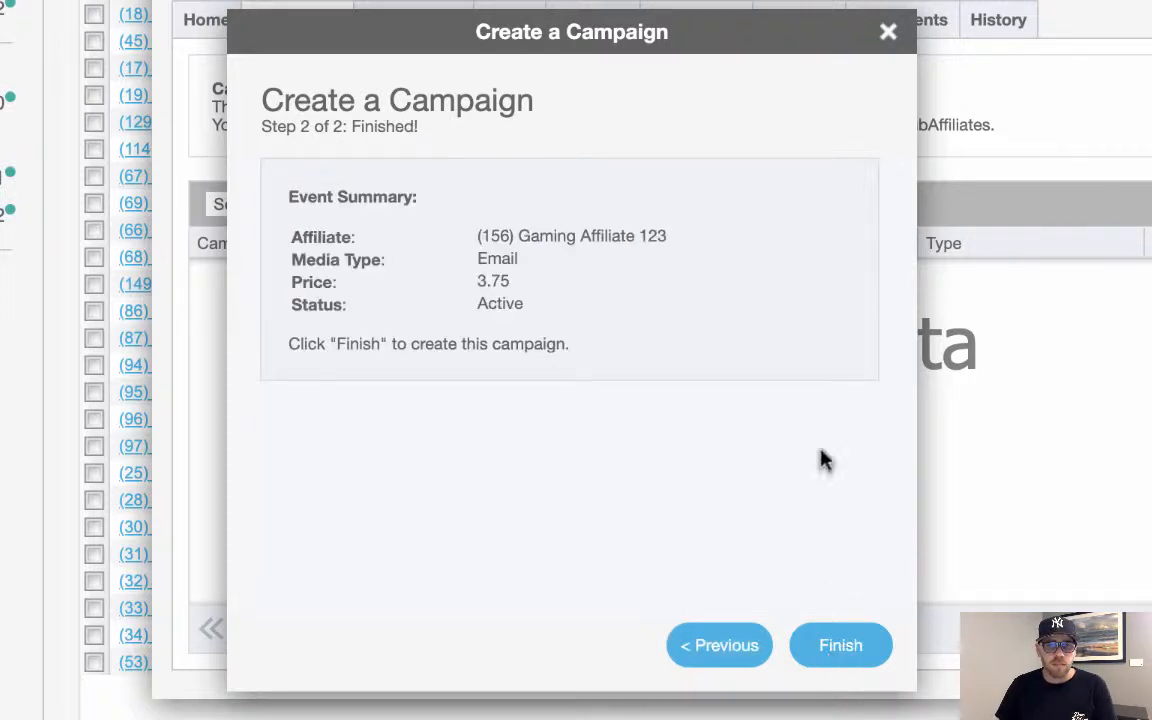
{"action": "left_click", "coordinate": [846, 649]}
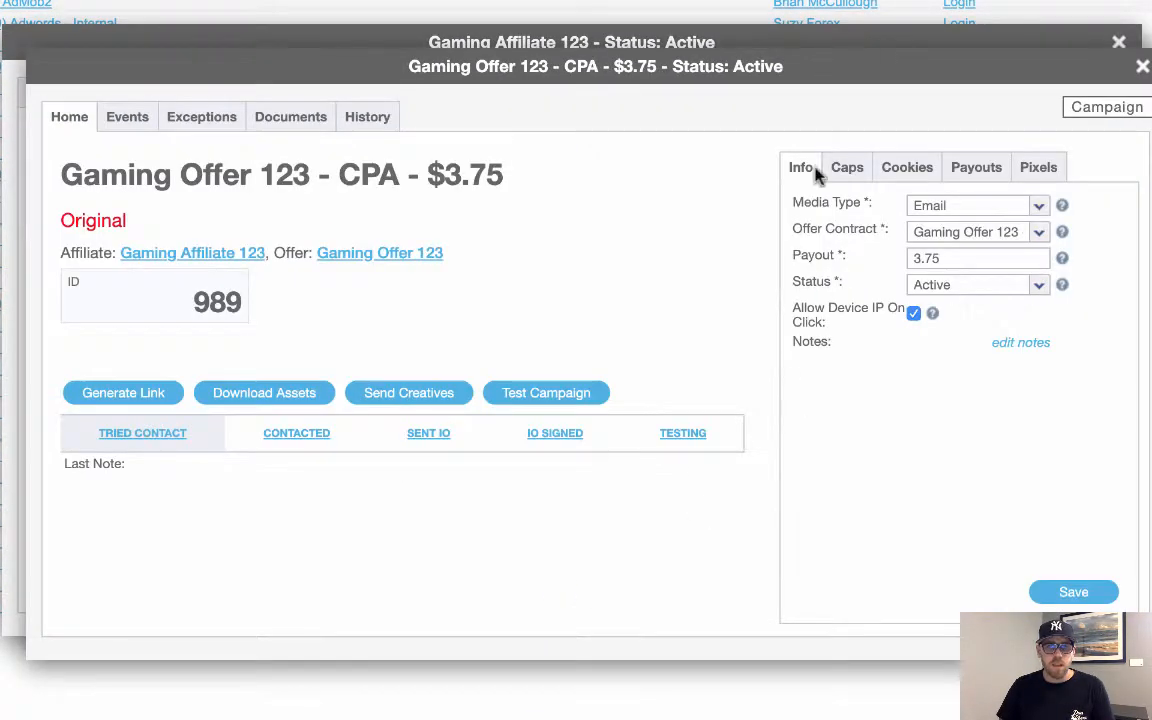
- Generate a unique link for the new campaign using the image creative 433 - Creative 123
{"action": "left_click_drag", "start_coordinate": [636, 65], "coordinate": [622, 95]}
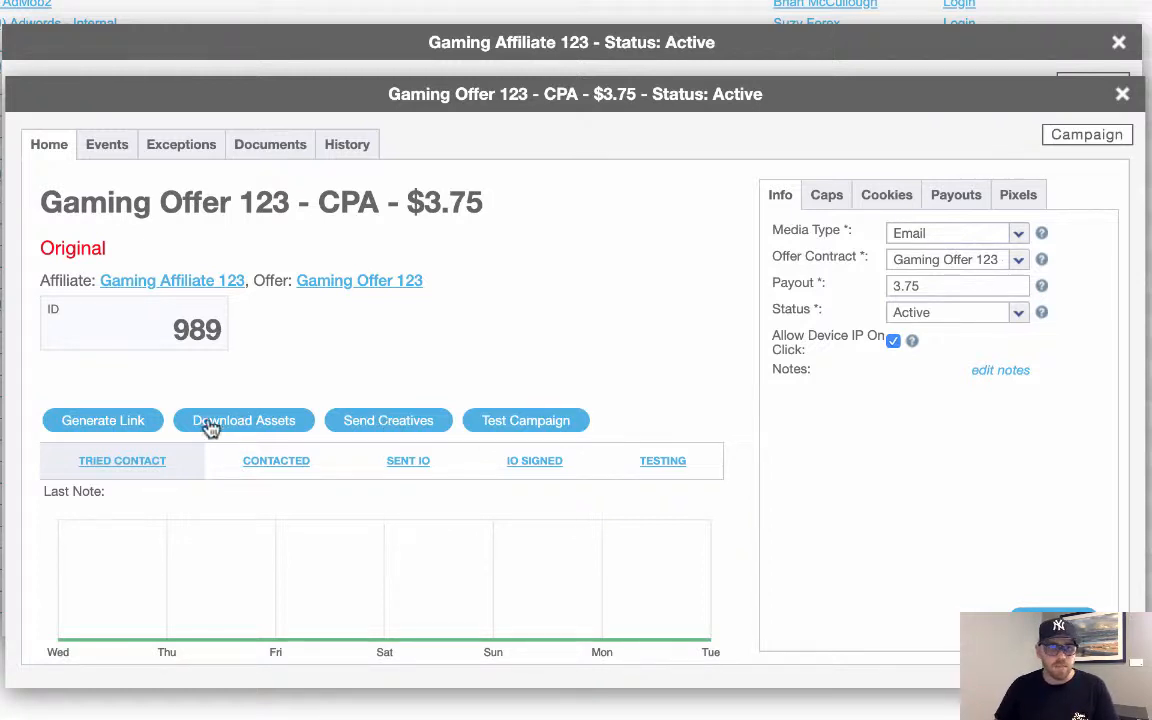
{"action": "left_click", "coordinate": [104, 422]}
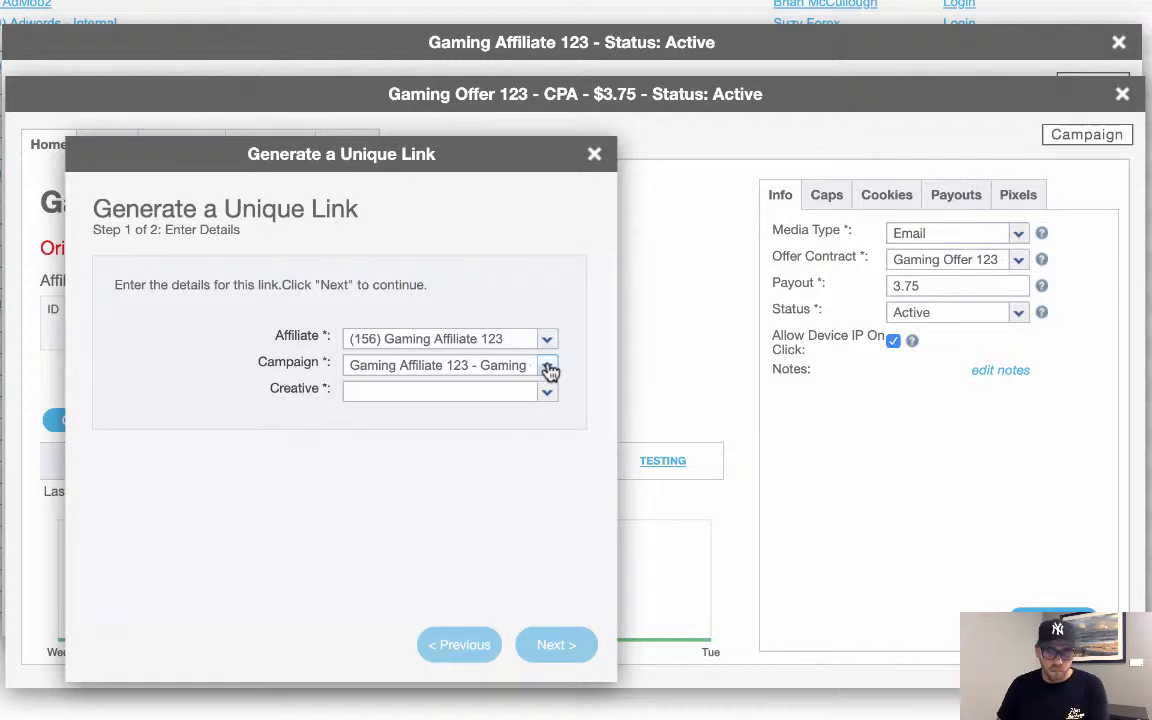
{"action": "left_click", "coordinate": [547, 395]}
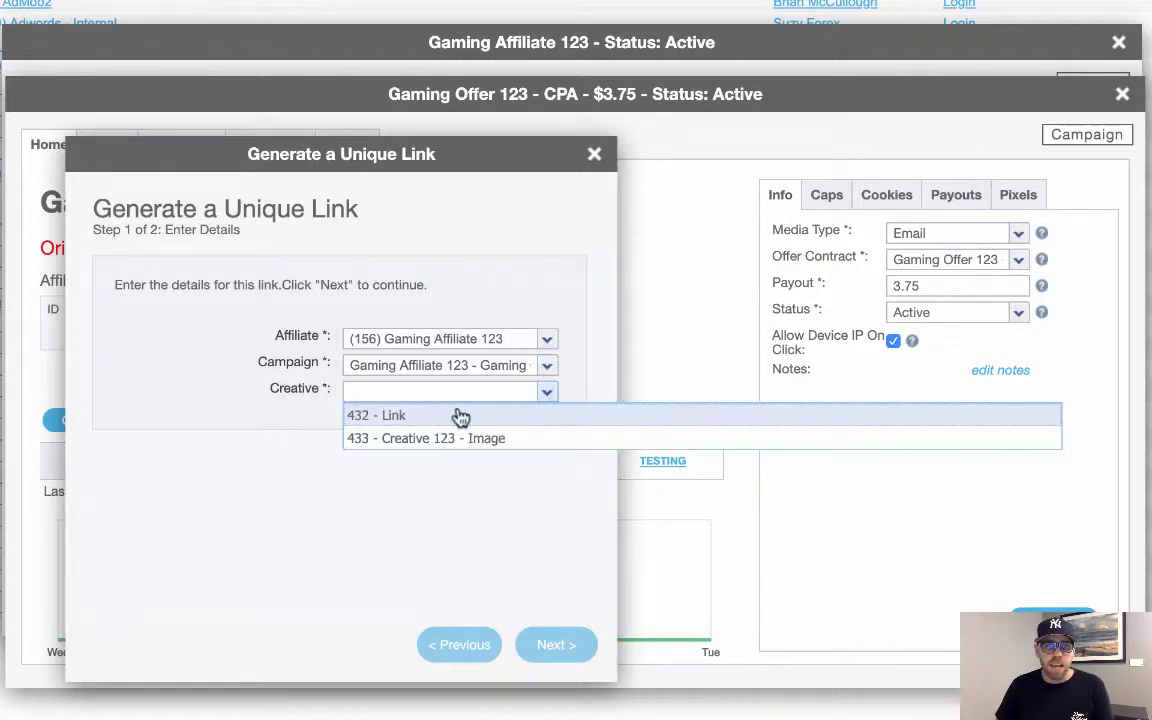
{"action": "left_click", "coordinate": [562, 450]}
{"action": "left_click", "coordinate": [553, 647]}
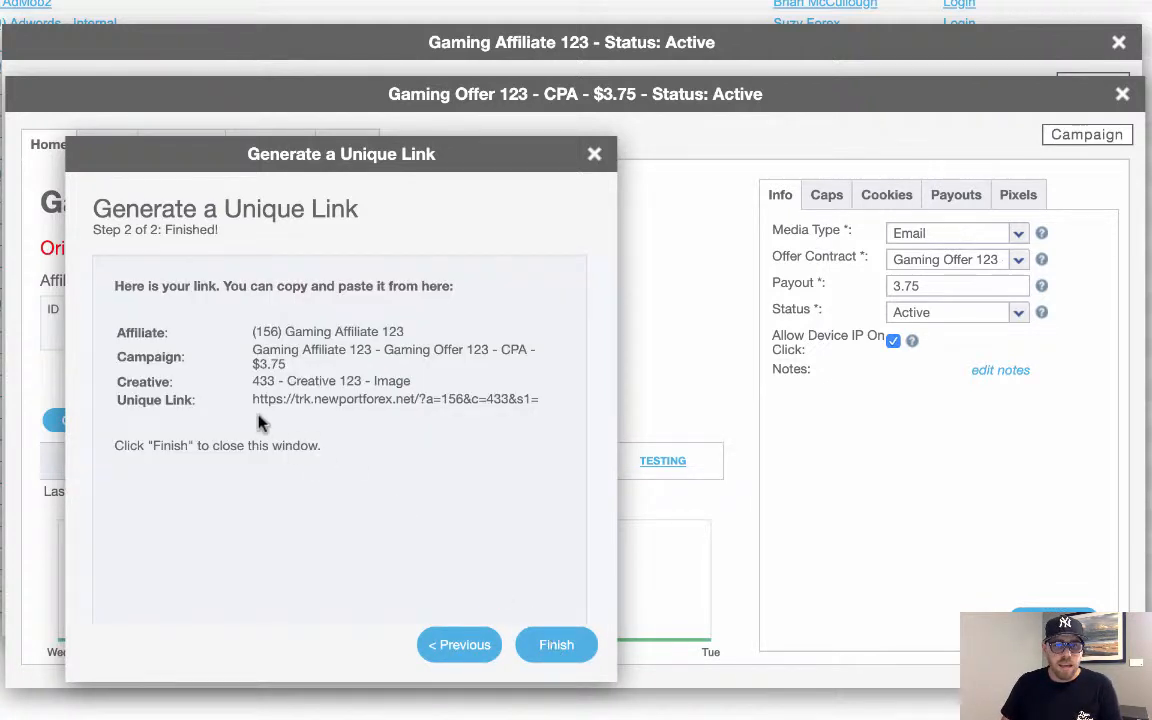
- Examine the generated unique link, including its tracking domain and its affiliate, creative and s1 parameters, and select the whole link
{"action": "triple_click", "coordinate": [272, 398]}
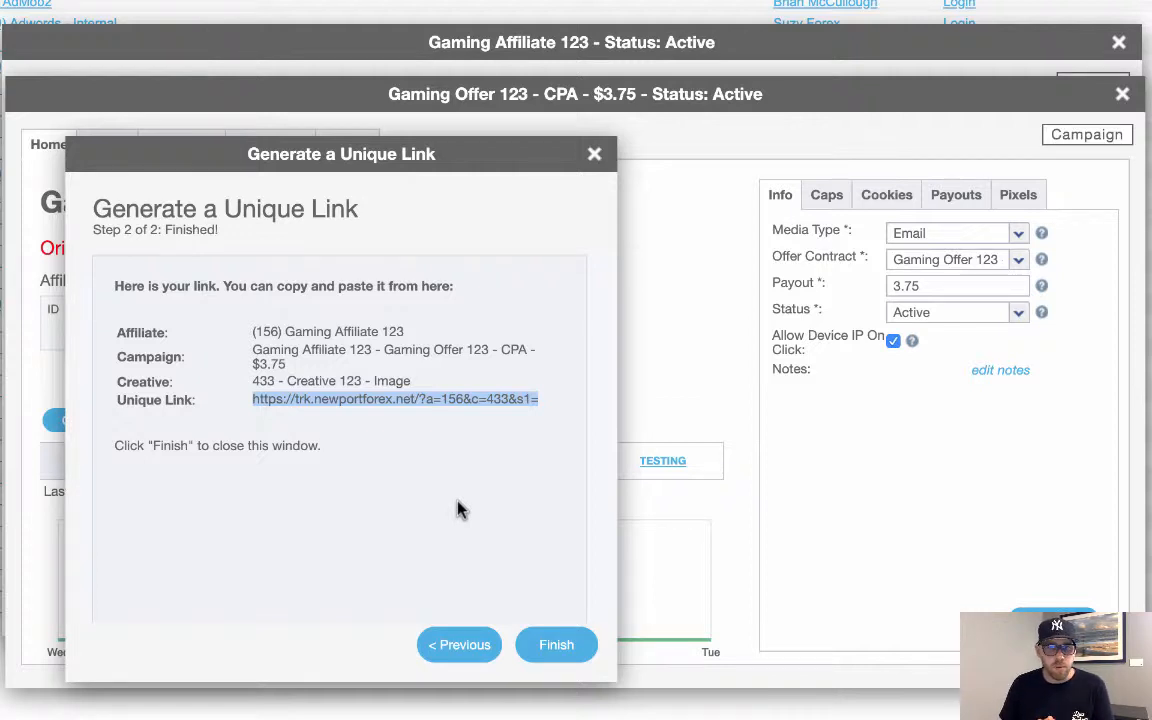
{"action": "left_click", "coordinate": [339, 440]}
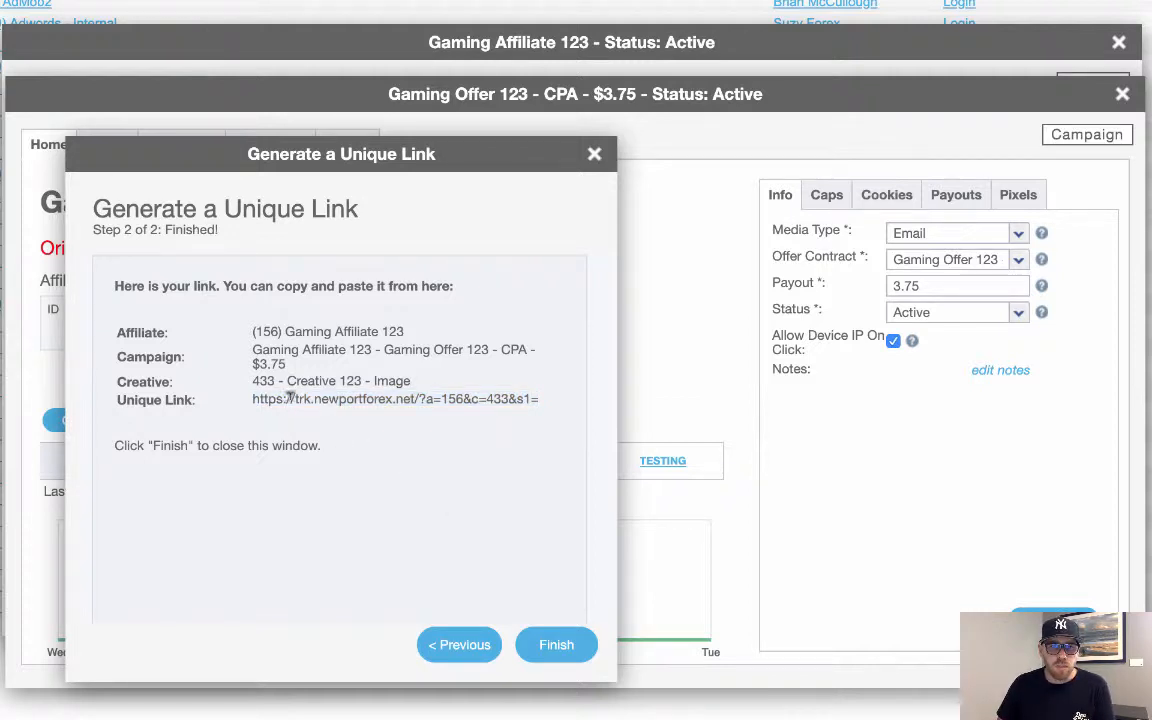
{"action": "left_click_drag", "start_coordinate": [295, 397], "coordinate": [415, 397]}
{"action": "triple_click", "coordinate": [415, 398]}
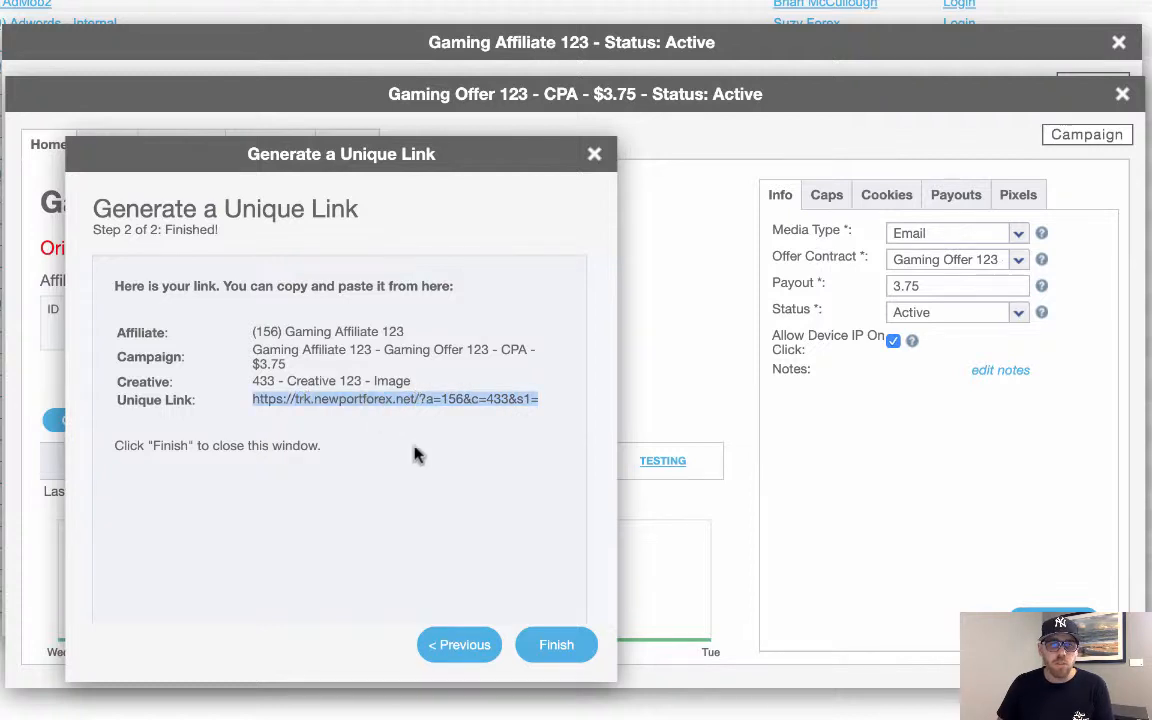
{"action": "left_click", "coordinate": [415, 453]}
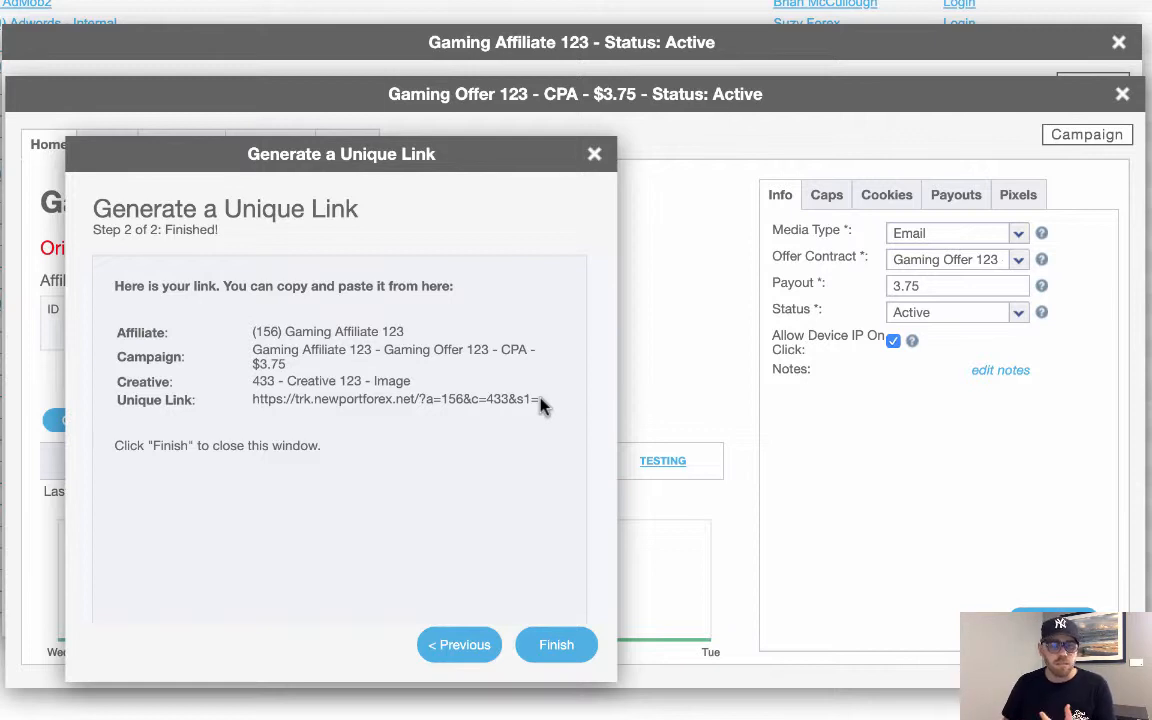
{"action": "triple_click", "coordinate": [406, 399]}
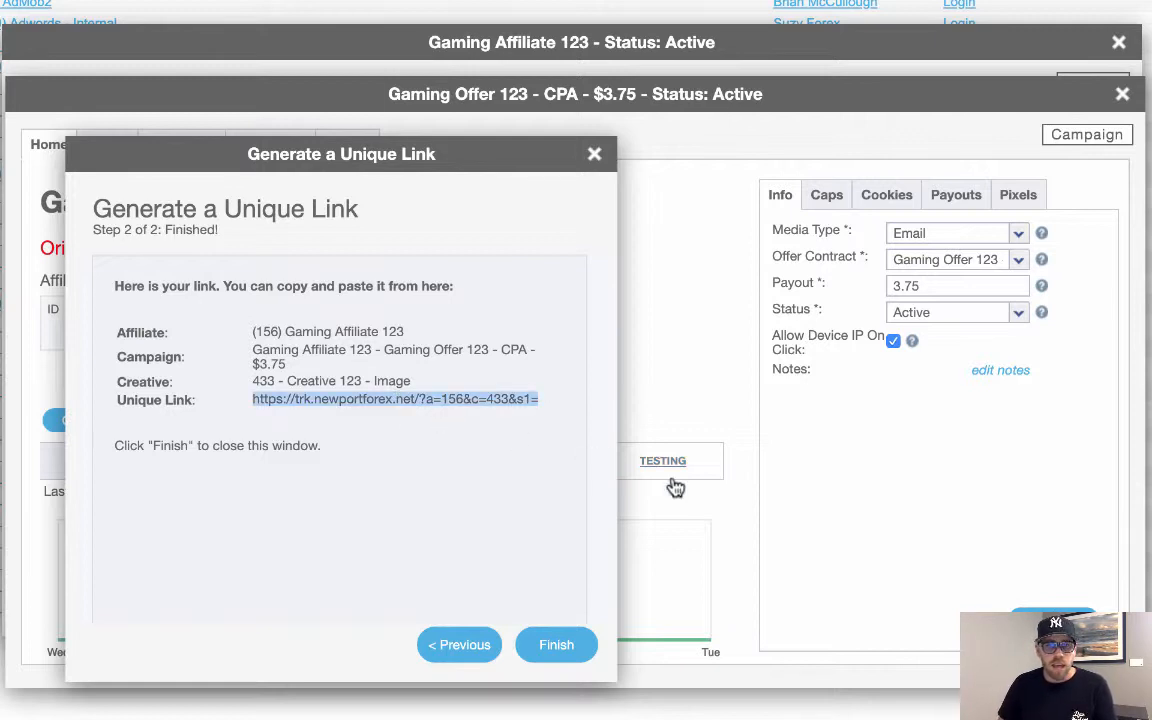